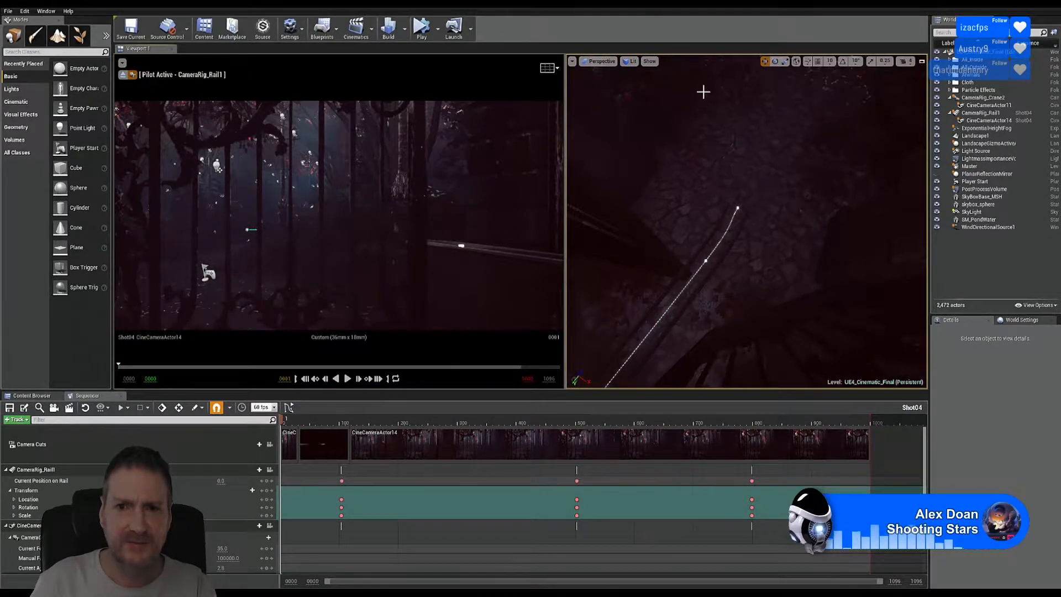
# Step: Deselect FogParticles5 and maximize the free perspective viewport in place of the pilot camera shot
pyautogui.rightClick(703, 91)
pyautogui.click(757, 32)
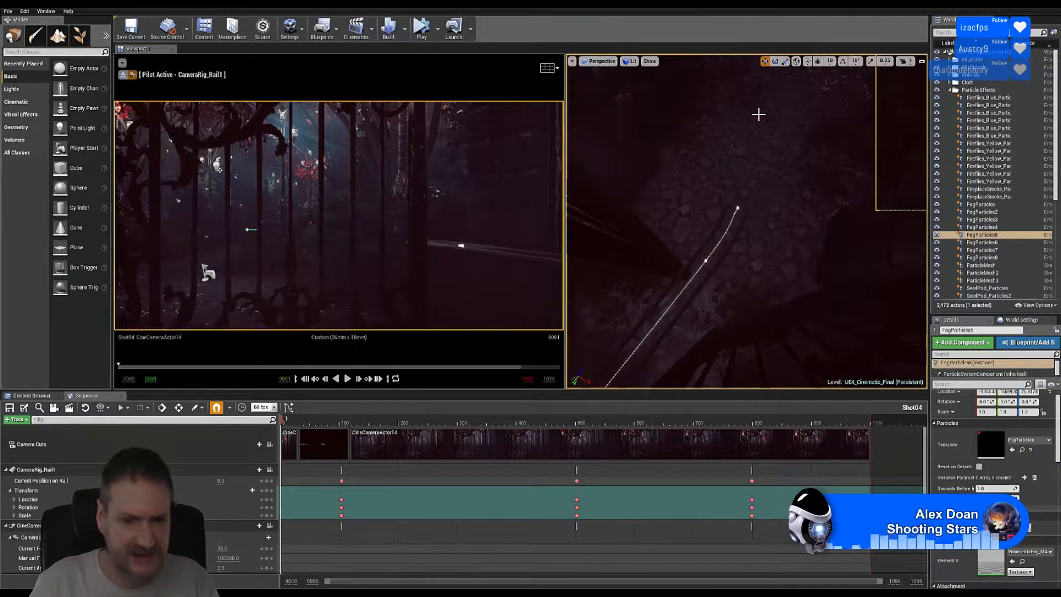
pyautogui.press('Escape')
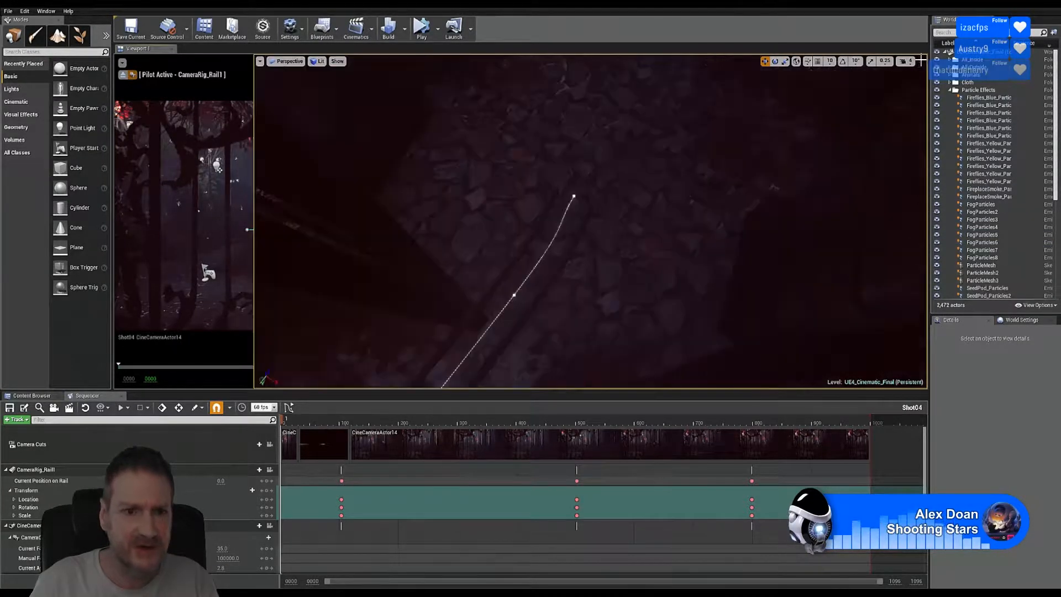
pyautogui.click(922, 62)
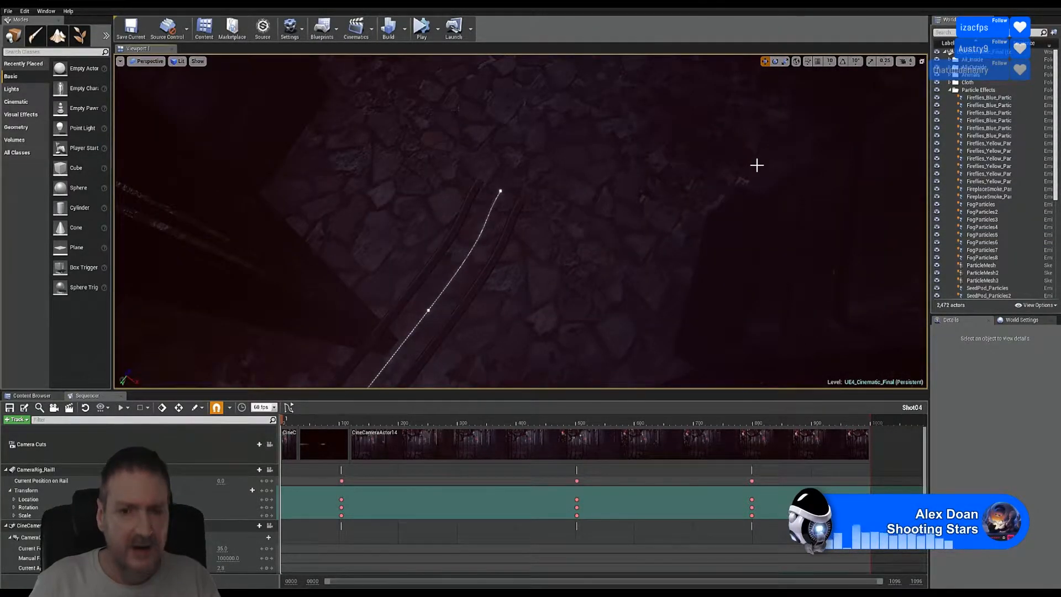
# Step: Fly through the lit interior rooms, ceiling, tapestry archway and window using camera bookmark 1
pyautogui.moveTo(757, 165); pyautogui.dragTo(757, 164, button='right')
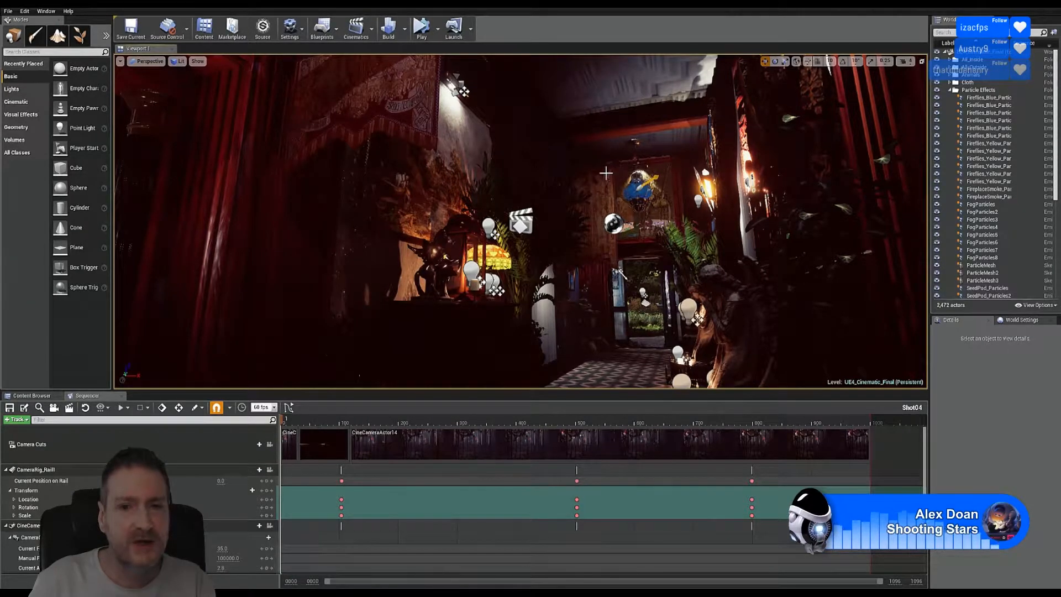
pyautogui.moveTo(582, 183)
pyautogui.mouseDown(button='right')
pyautogui.moveTo(532, 130)
pyautogui.moveTo(585, 201)
pyautogui.mouseUp(button='right')
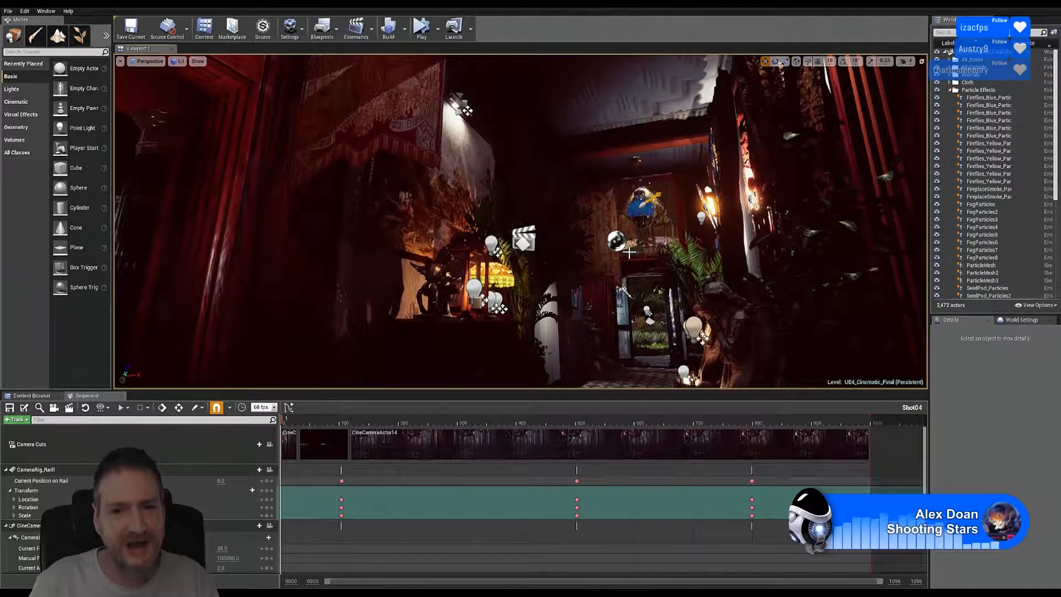
pyautogui.press('1')
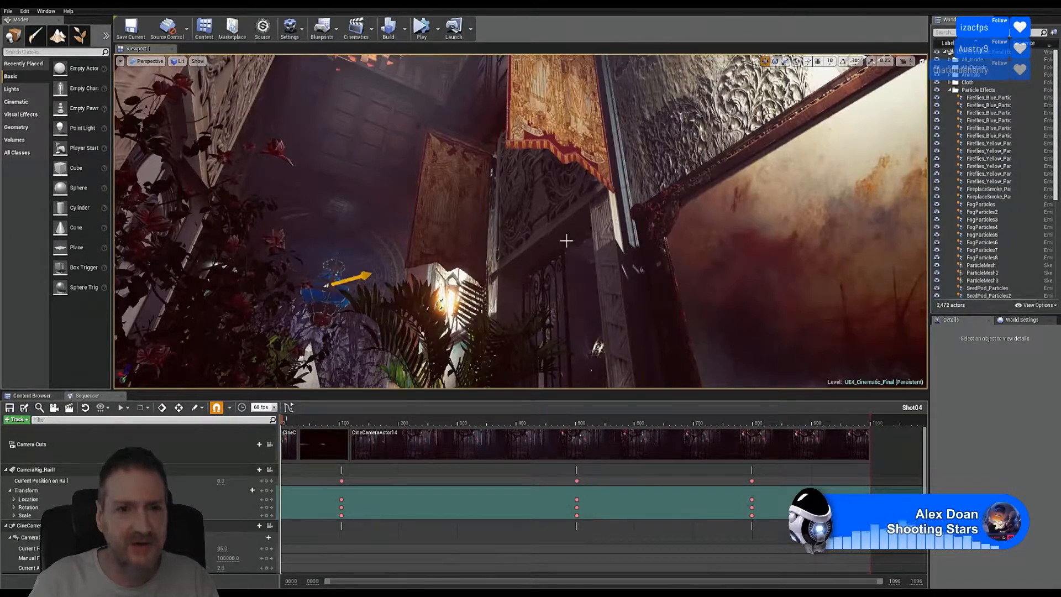
pyautogui.moveTo(567, 240); pyautogui.dragTo(516, 244, button='right')
pyautogui.press('1')
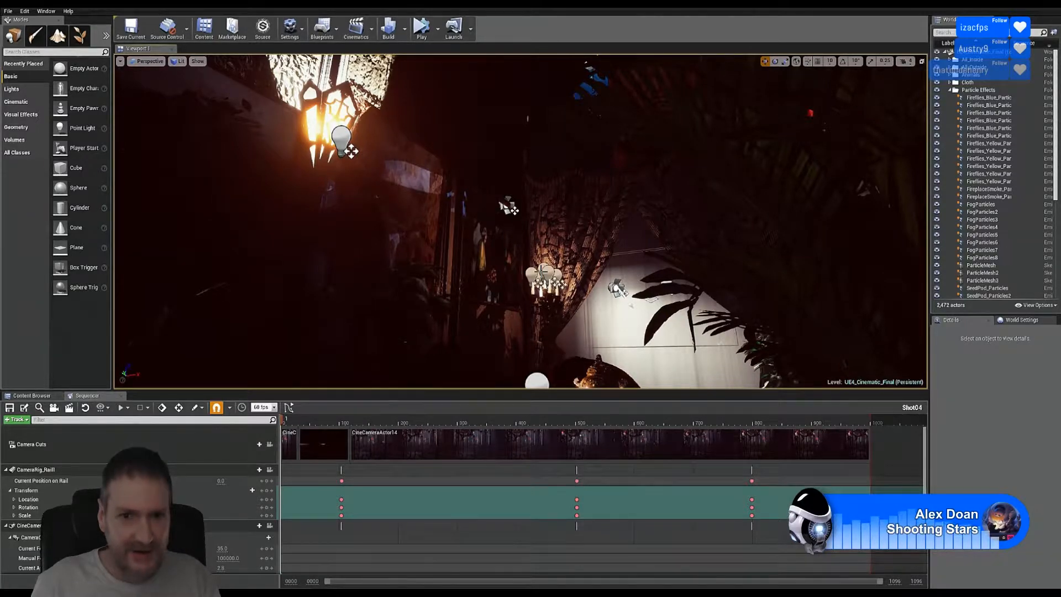
# Step: Look around the garden fountain, then jump to bookmark 2 and pan across the chandelier hall
pyautogui.press('1')
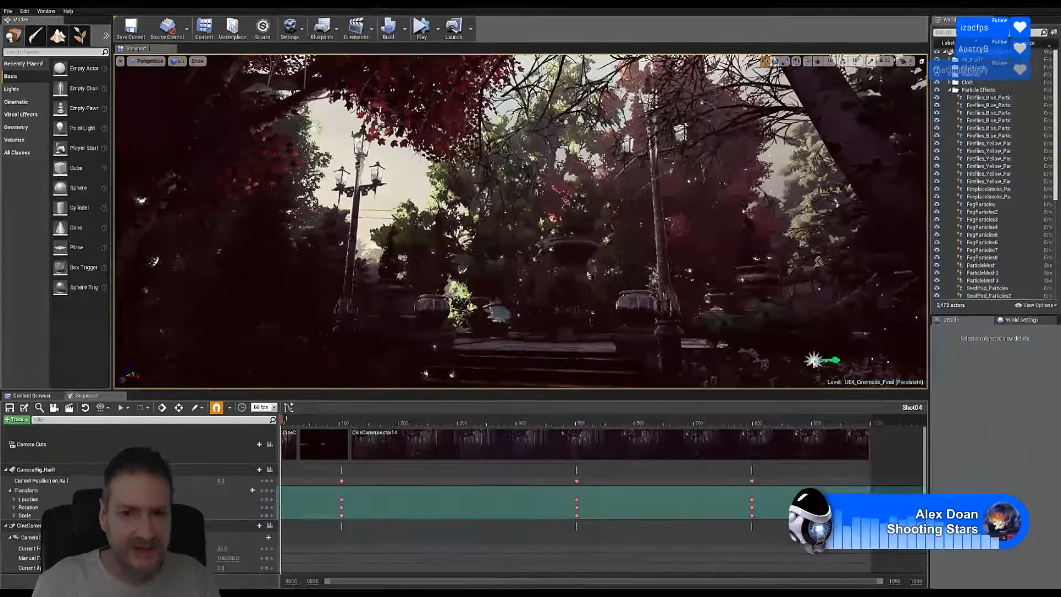
pyautogui.moveTo(538, 228); pyautogui.dragTo(564, 230, button='right')
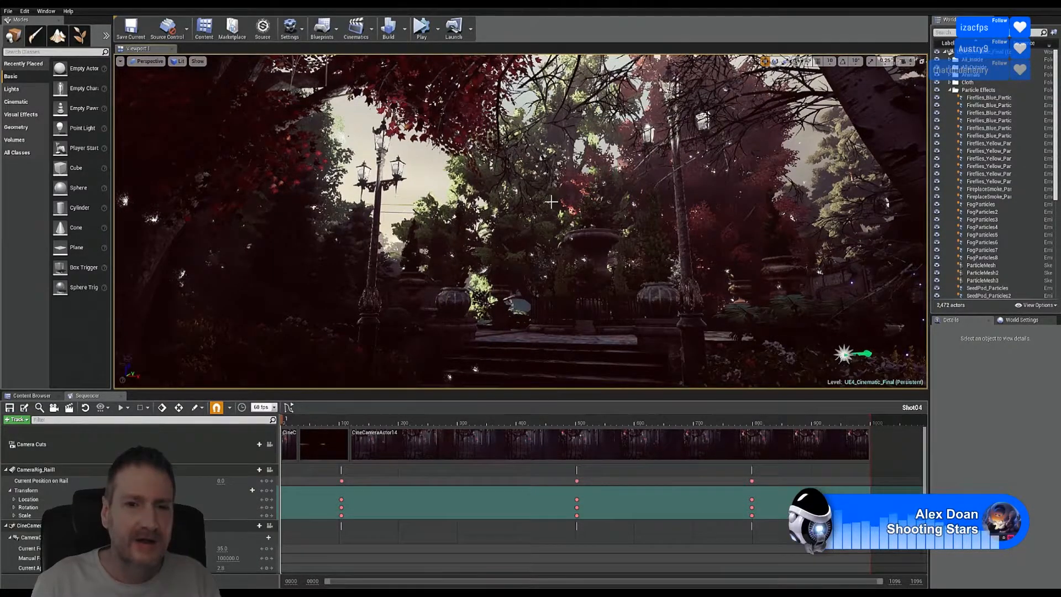
pyautogui.press('2')
pyautogui.moveTo(477, 215); pyautogui.dragTo(411, 210, button='right')
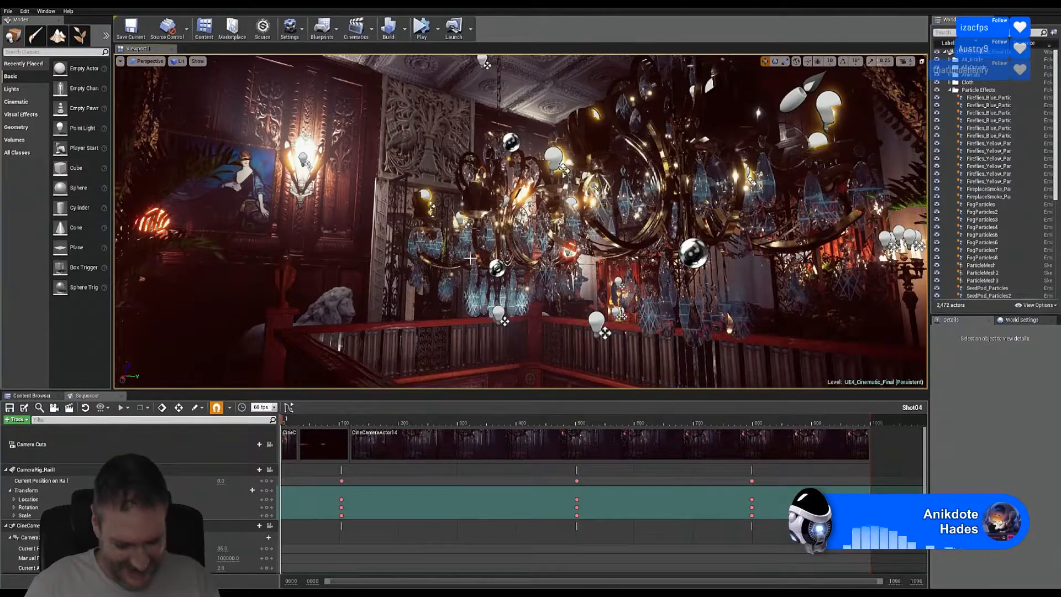
# Step: Cycle through camera bookmarks 1–4: foliage gate, door and vase room, hallway, plant archway, lamp room
pyautogui.press('1')
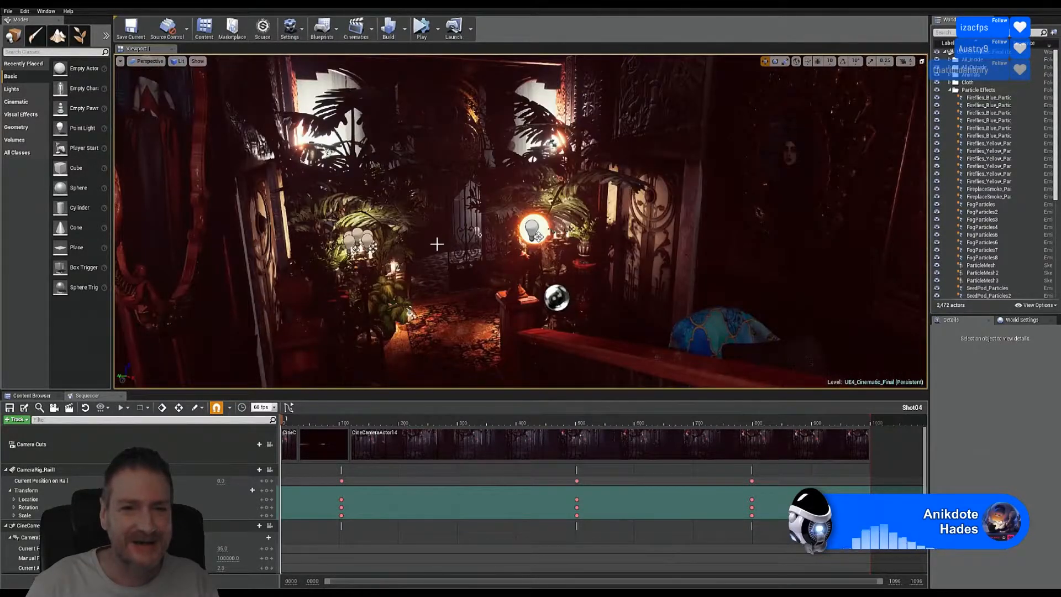
pyautogui.moveTo(437, 244); pyautogui.dragTo(498, 250, button='right')
pyautogui.press('2')
pyautogui.press('1')
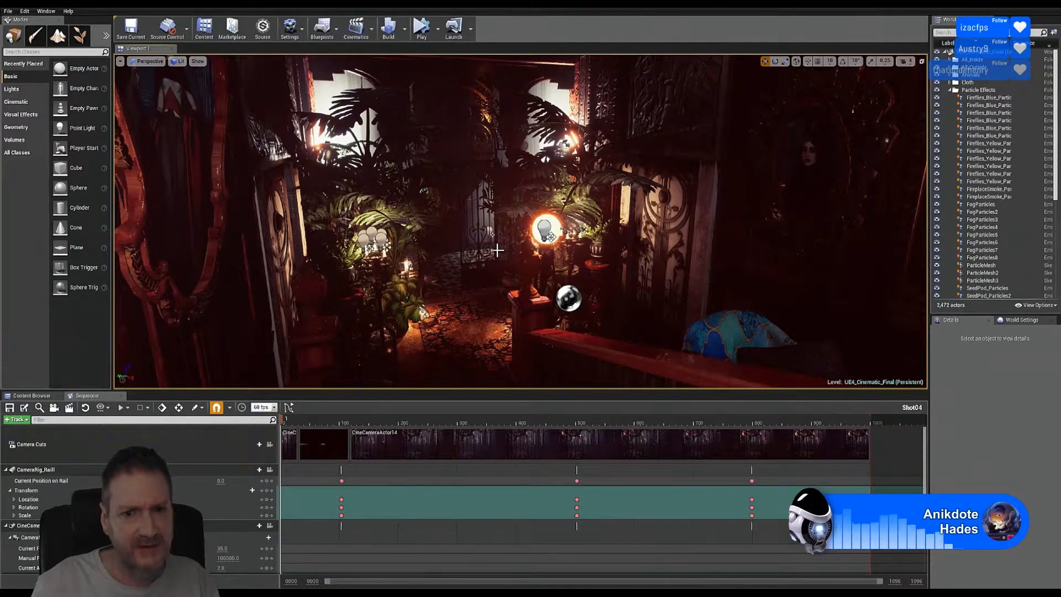
pyautogui.press('2')
pyautogui.moveTo(497, 250); pyautogui.dragTo(498, 250, button='right')
pyautogui.moveTo(446, 273); pyautogui.dragTo(446, 273, button='right')
pyautogui.press('3')
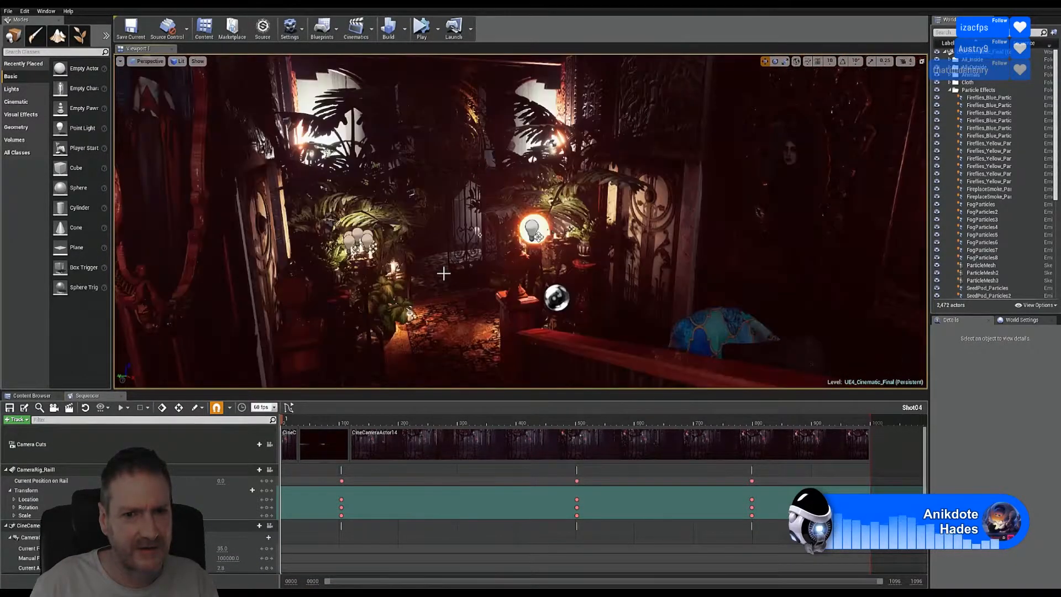
pyautogui.press('2')
pyautogui.press('1')
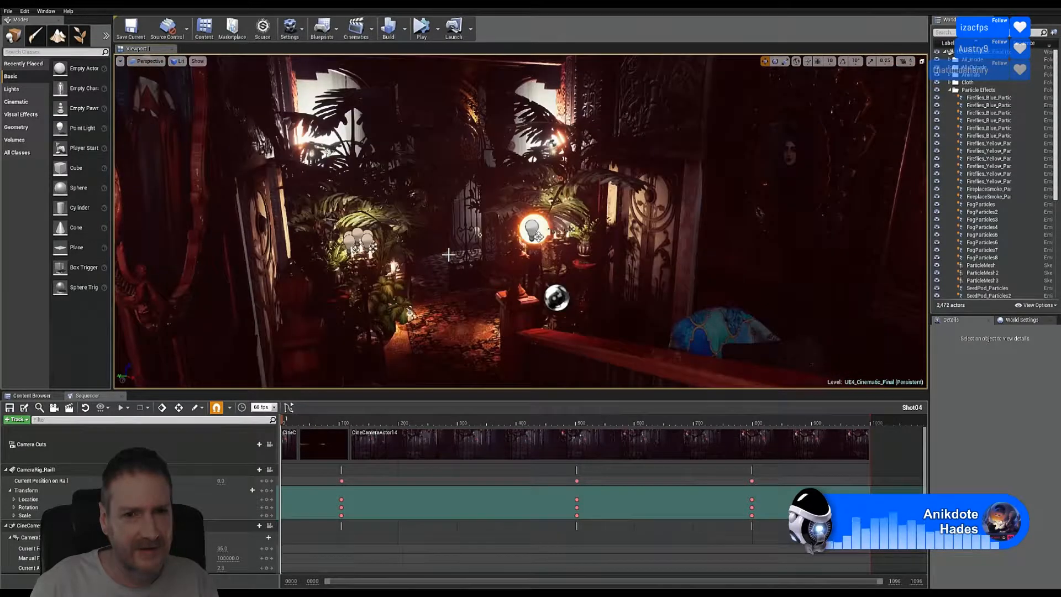
pyautogui.press('4')
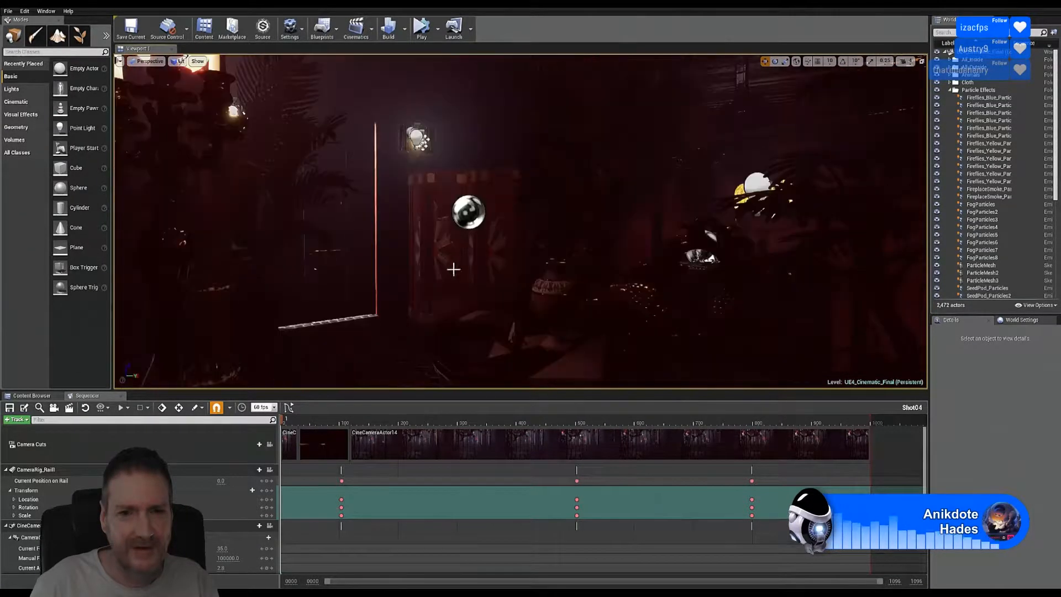
# Step: Look around the candelabra, swan tapestry and palm plants, then return to the garden gate bookmark
pyautogui.moveTo(450, 268); pyautogui.dragTo(450, 267, button='right')
pyautogui.moveTo(360, 151); pyautogui.dragTo(360, 151, button='right')
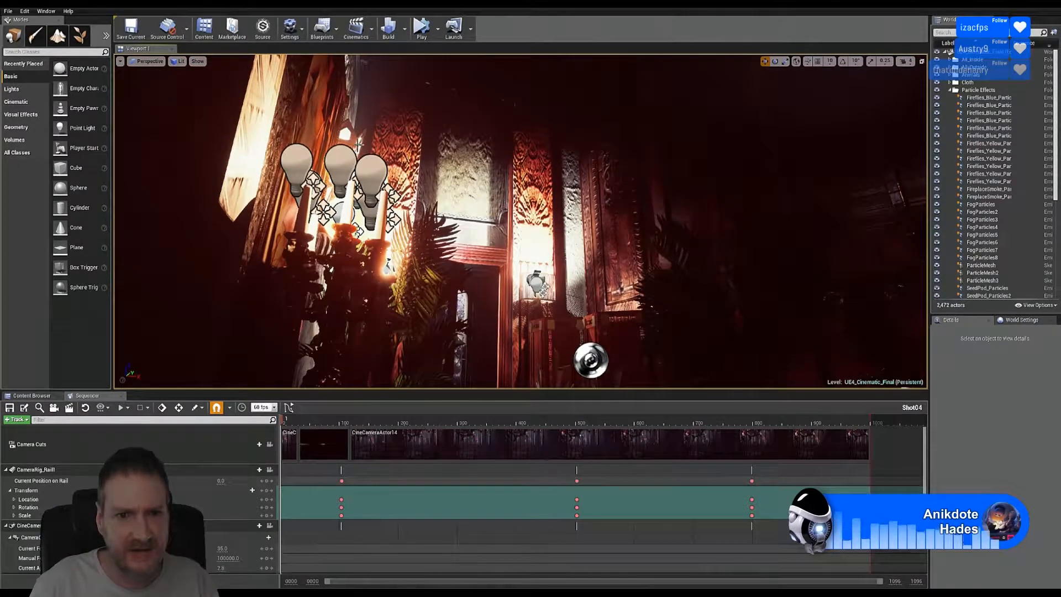
pyautogui.moveTo(487, 233); pyautogui.dragTo(516, 272, button='right')
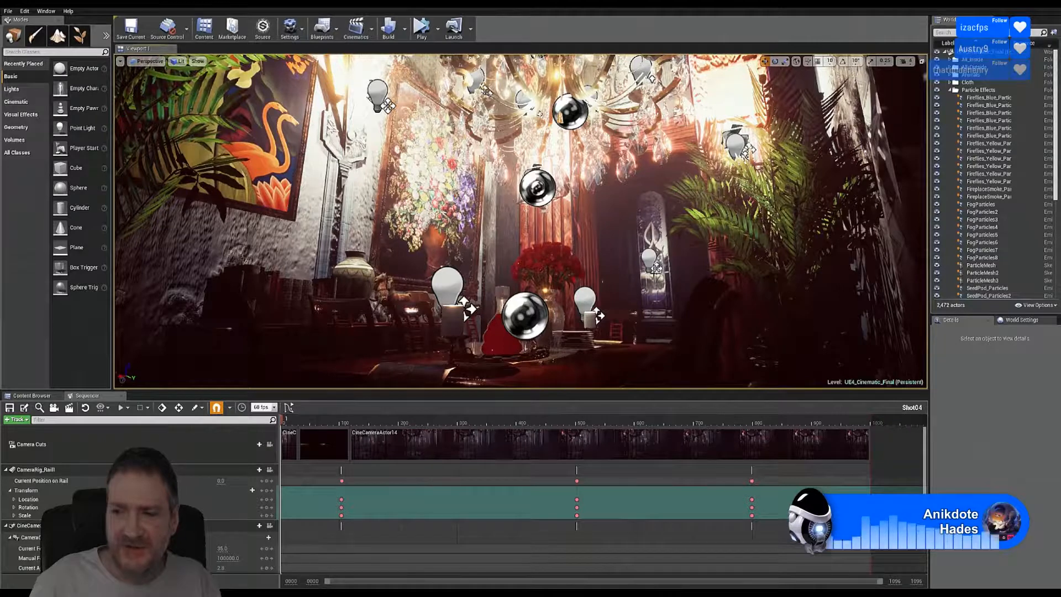
pyautogui.moveTo(523, 266)
pyautogui.mouseDown(button='right')
pyautogui.moveTo(501, 267)
pyautogui.moveTo(511, 259)
pyautogui.mouseUp(button='right')
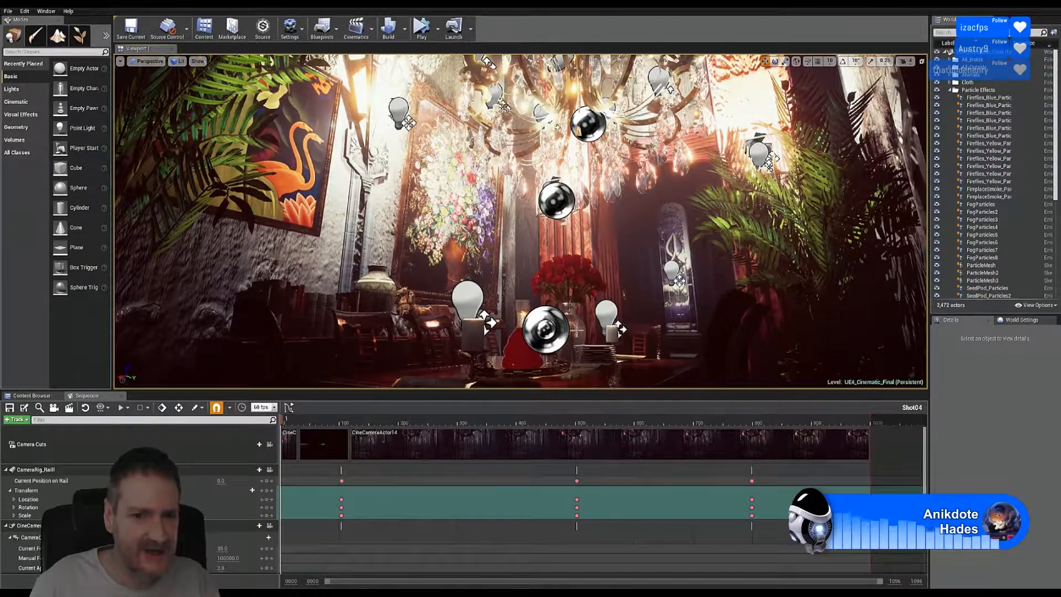
pyautogui.moveTo(640, 309); pyautogui.dragTo(605, 307, button='right')
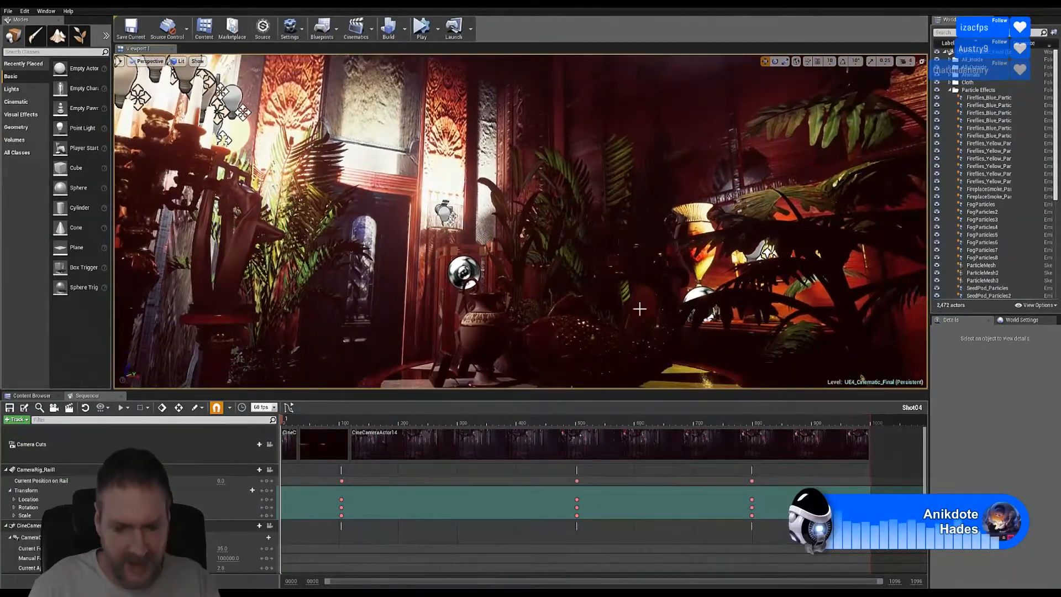
pyautogui.press('1')
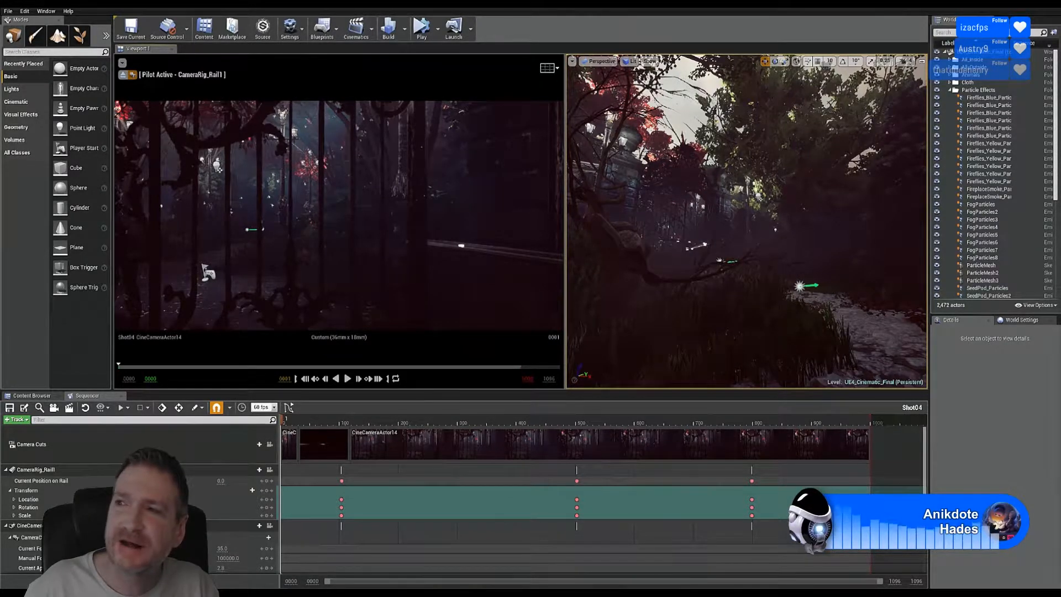
# Step: Bring the Edge browser window onto the screen and maximize it
pyautogui.moveTo(1060, 3); pyautogui.dragTo(696, 110)
pyautogui.doubleClick(695, 109)
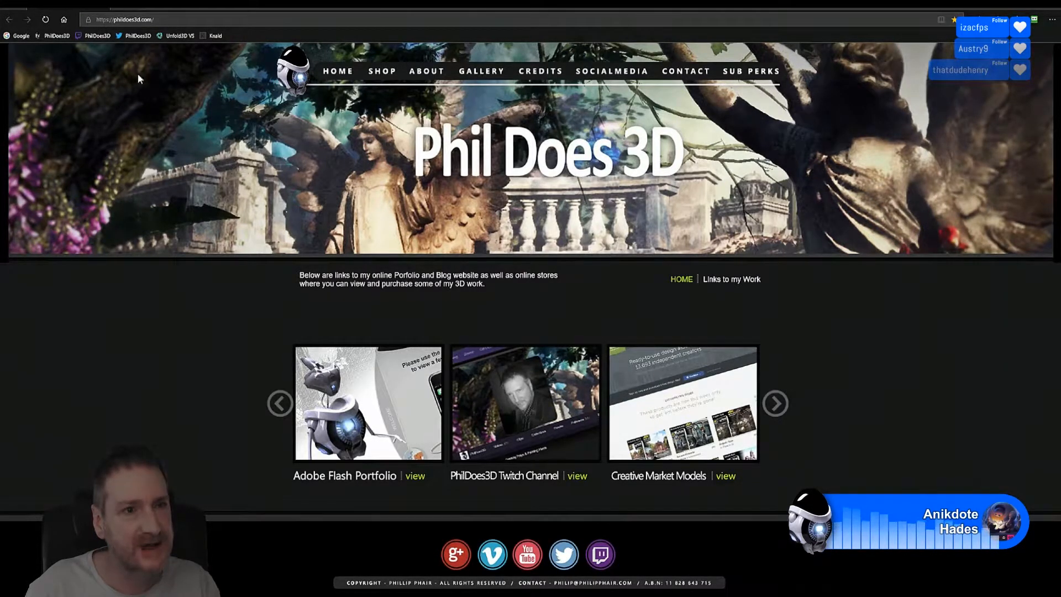
# Step: Open the Sub Perks page on the Phil Does 3D site
pyautogui.click(752, 72)
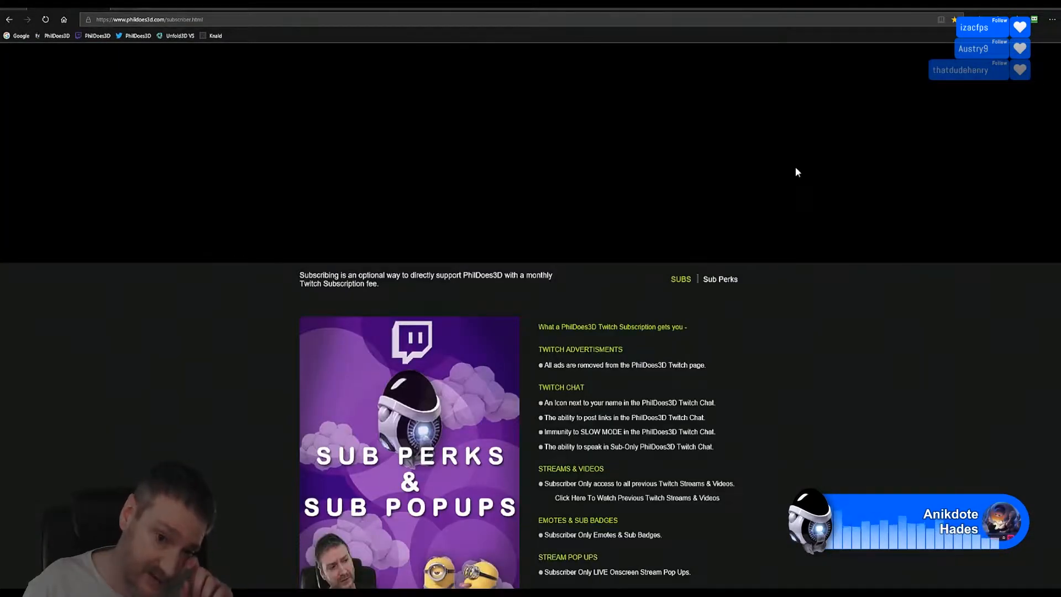
pyautogui.scroll(-5, 796, 171)
pyautogui.scroll(5, 804, 178)
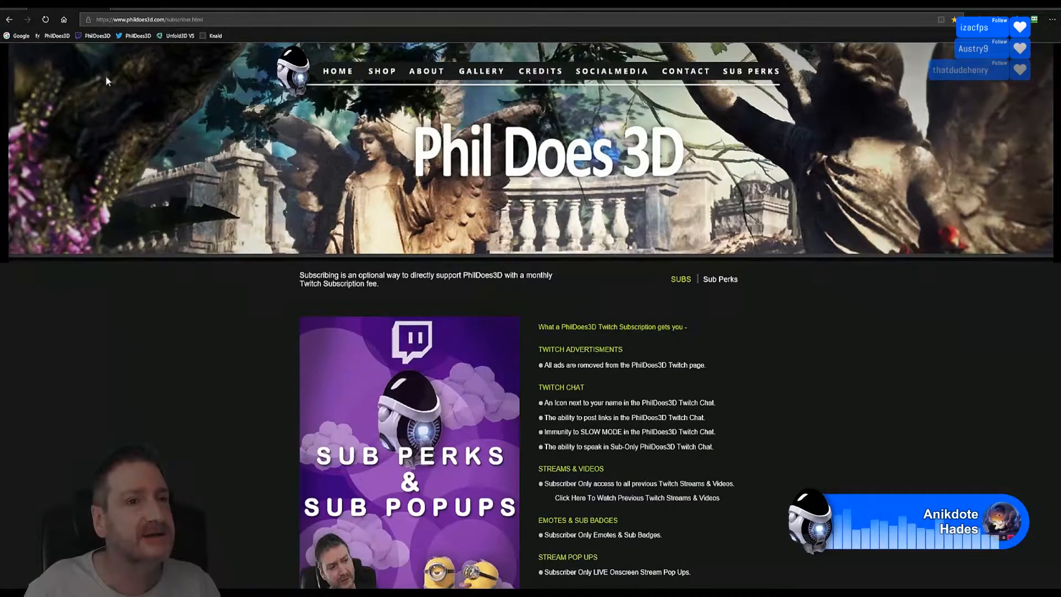
# Step: Replace the page address with the pasted Dropbox image link and load it
pyautogui.click(223, 16)
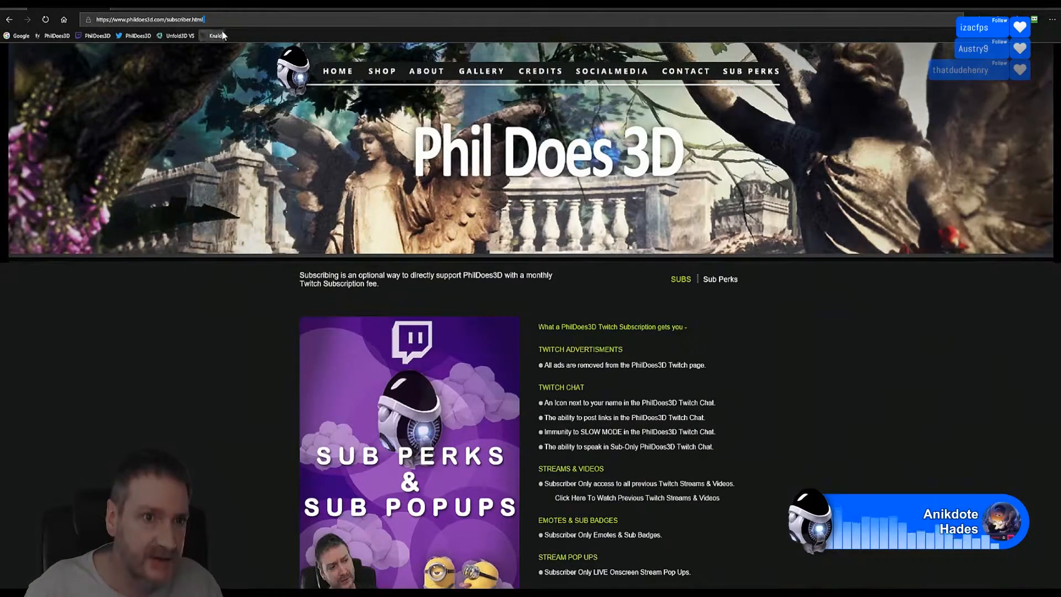
pyautogui.moveTo(204, 20); pyautogui.dragTo(52, 21)
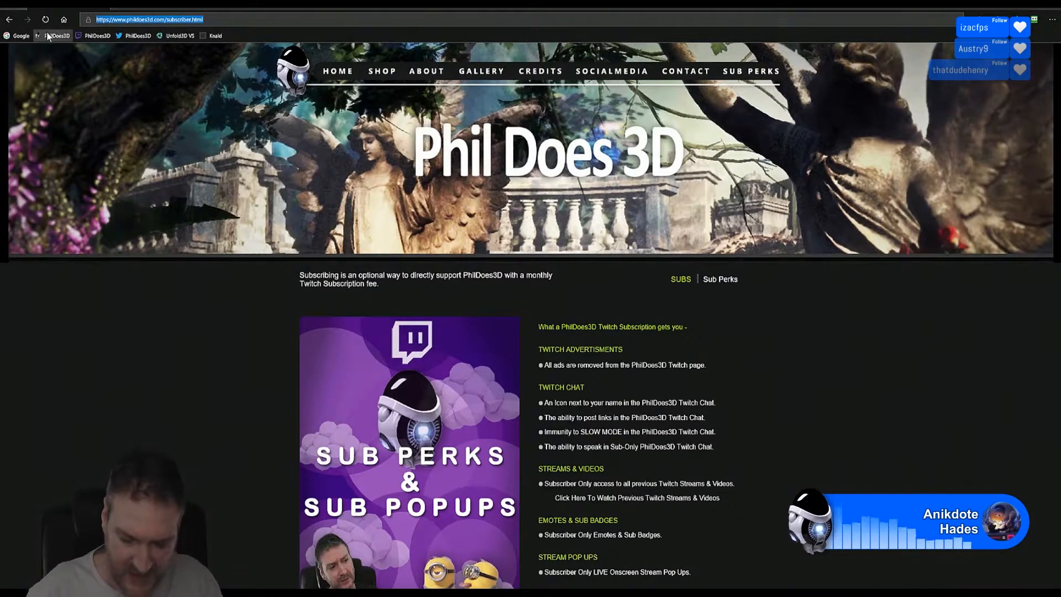
pyautogui.press('Return')
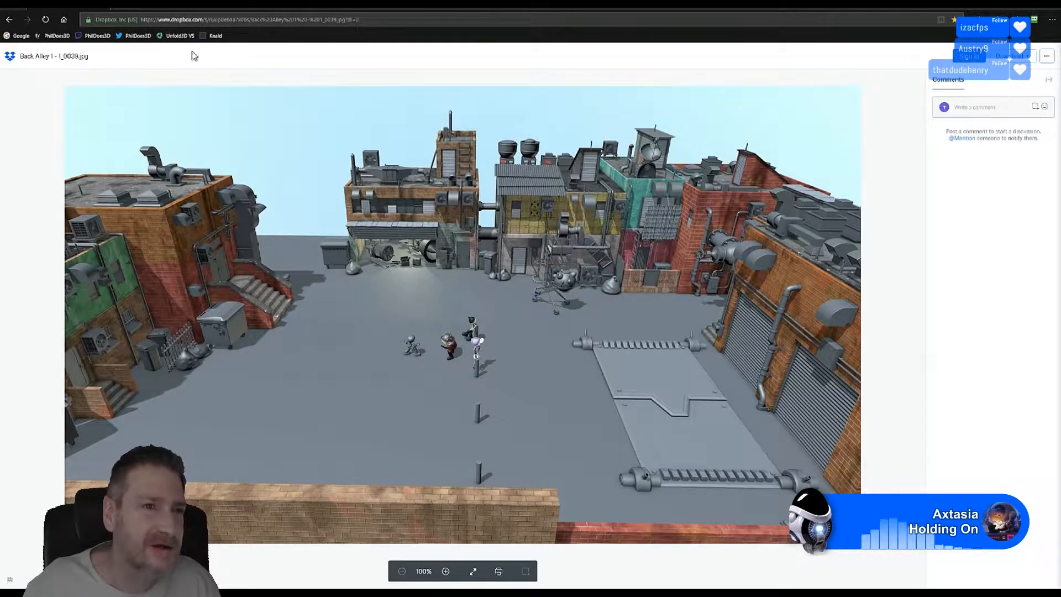
# Step: Open a new blank browser tab after viewing the Back Alley render
pyautogui.hotkey('ctrl', 't')
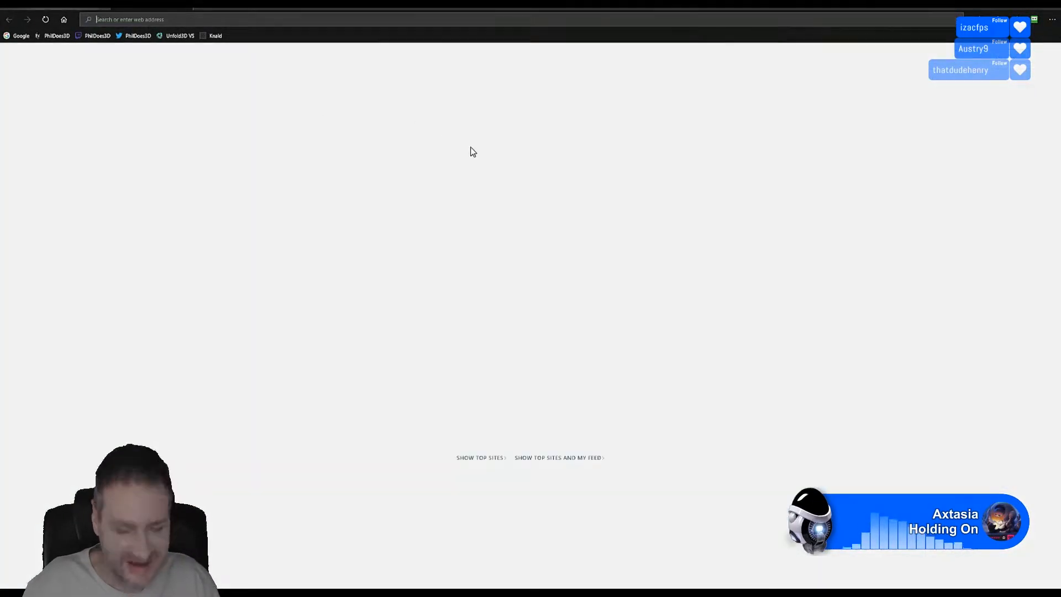
# Step: Paste and load the Twitch clip link for 'C4D - Character Animation / Turbulence FD'
pyautogui.write('https://clips.twitch.tv/ReliableConsiderateTermiteNerfBlueBlaster')
pyautogui.press('Return')
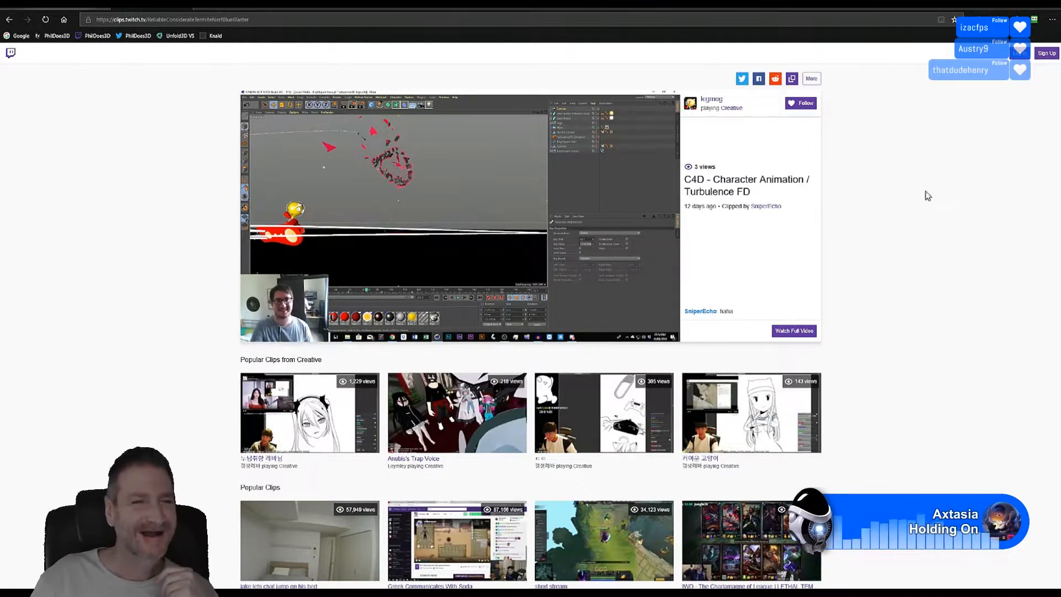
# Step: Switch to the Dropbox tab showing Back Alley 1 - I_0039.jpg
pyautogui.click(187, 5)
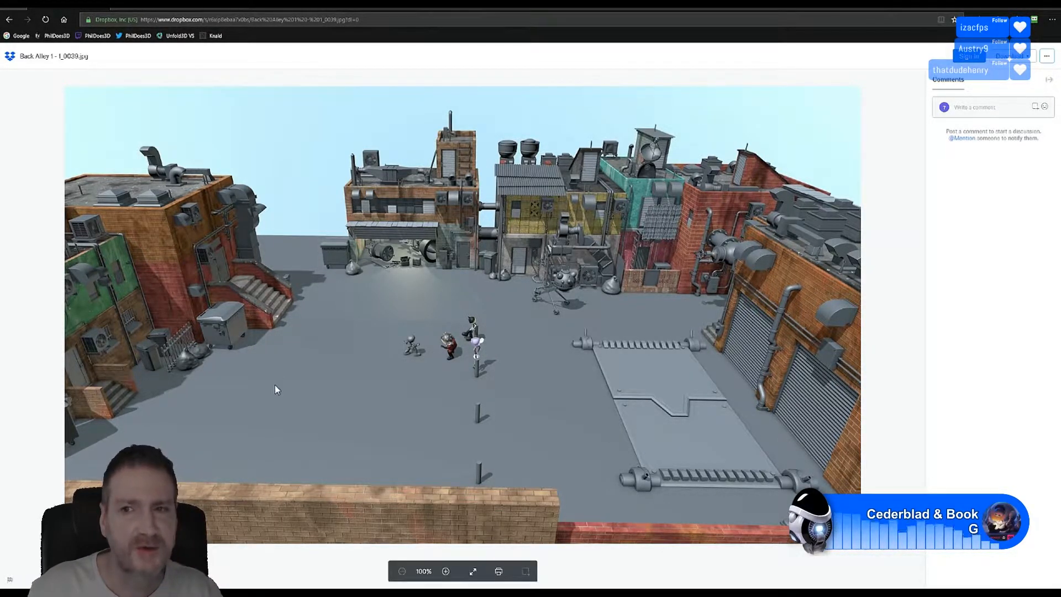
# Step: Return to the Unreal Engine 4 editor window via the taskbar
pyautogui.click(1016, 8)
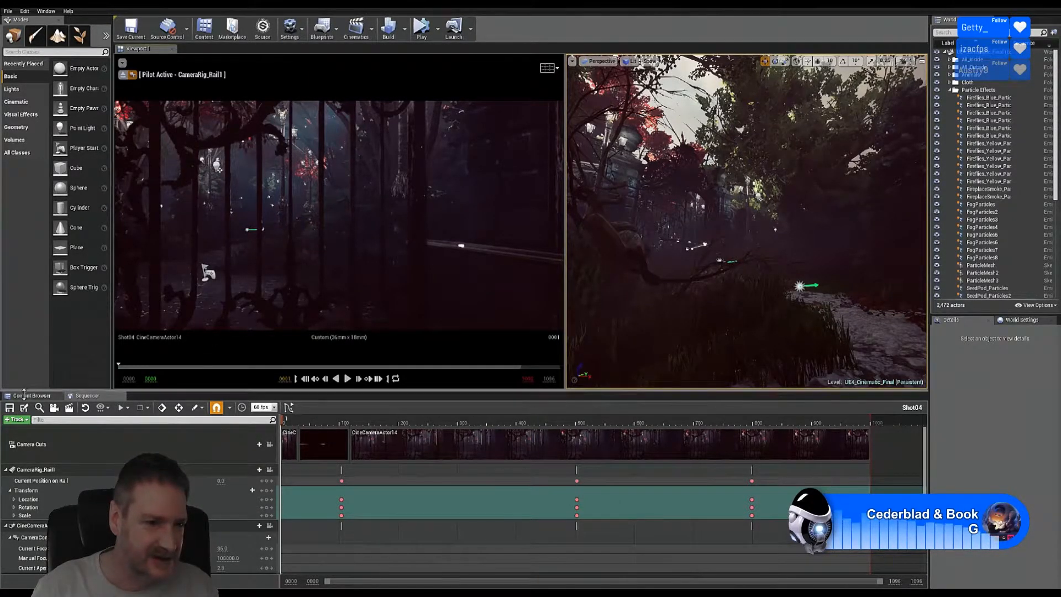
# Step: Open the Shot01 level sequence from Content > Cinematics in the Content Browser
pyautogui.click(33, 396)
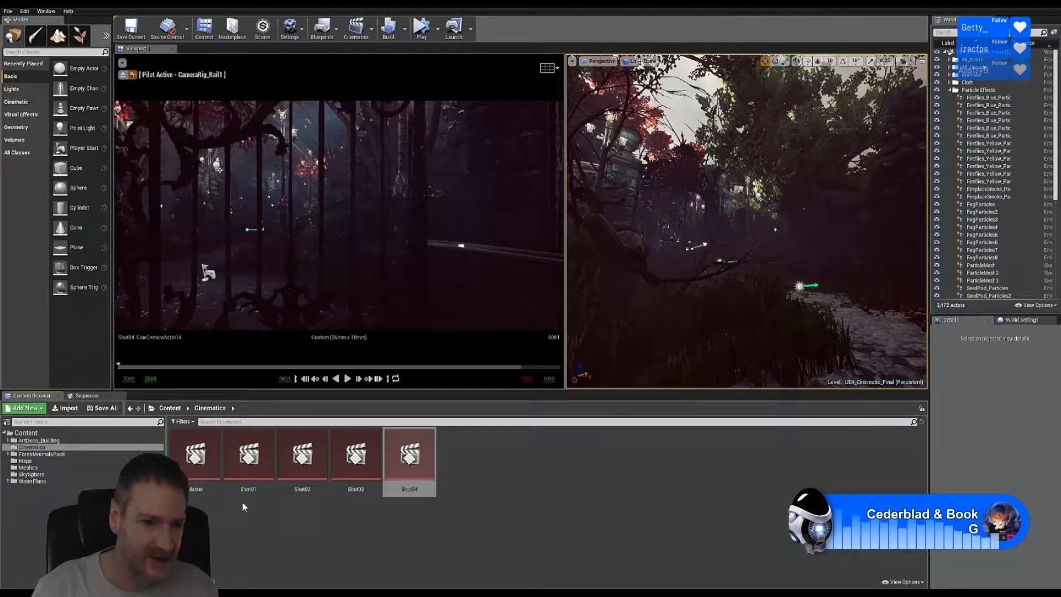
pyautogui.doubleClick(250, 454)
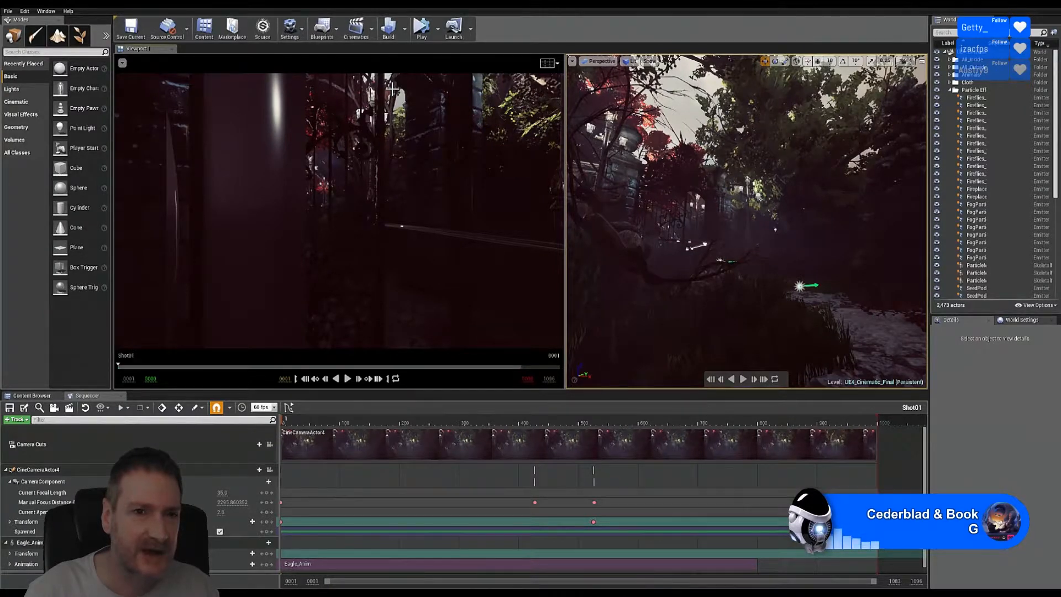
pyautogui.click(393, 89)
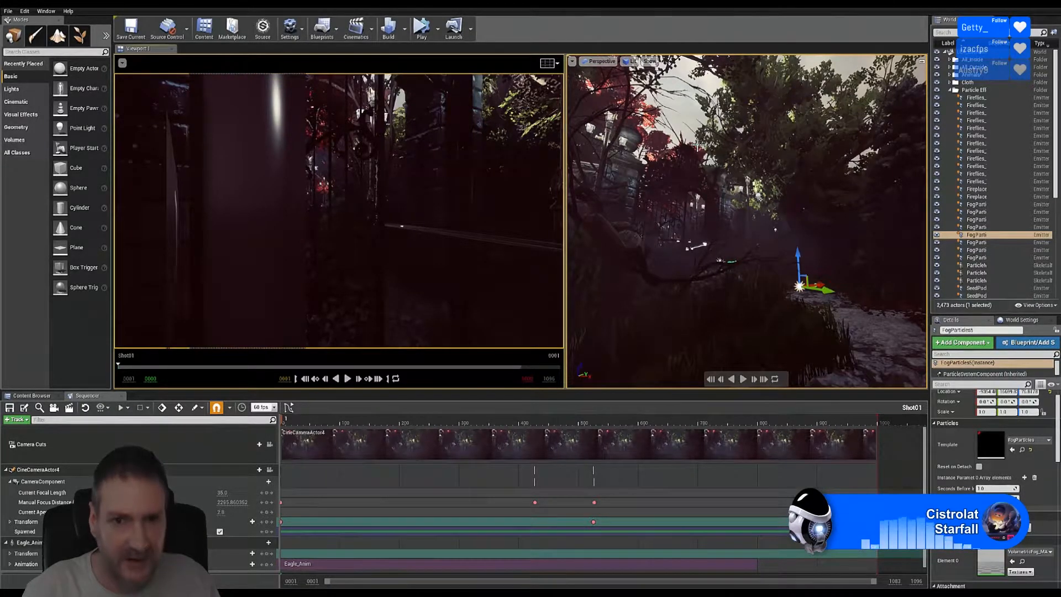
pyautogui.press('Escape')
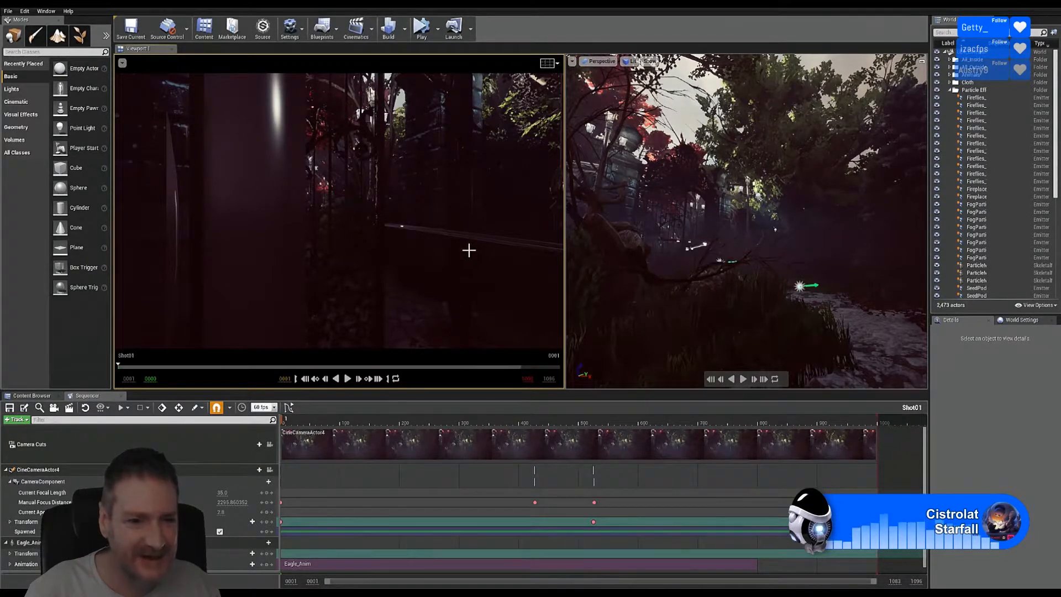
# Step: Pilot CineCameraActor4 in the left viewport and select it to show its details
pyautogui.click(270, 470)
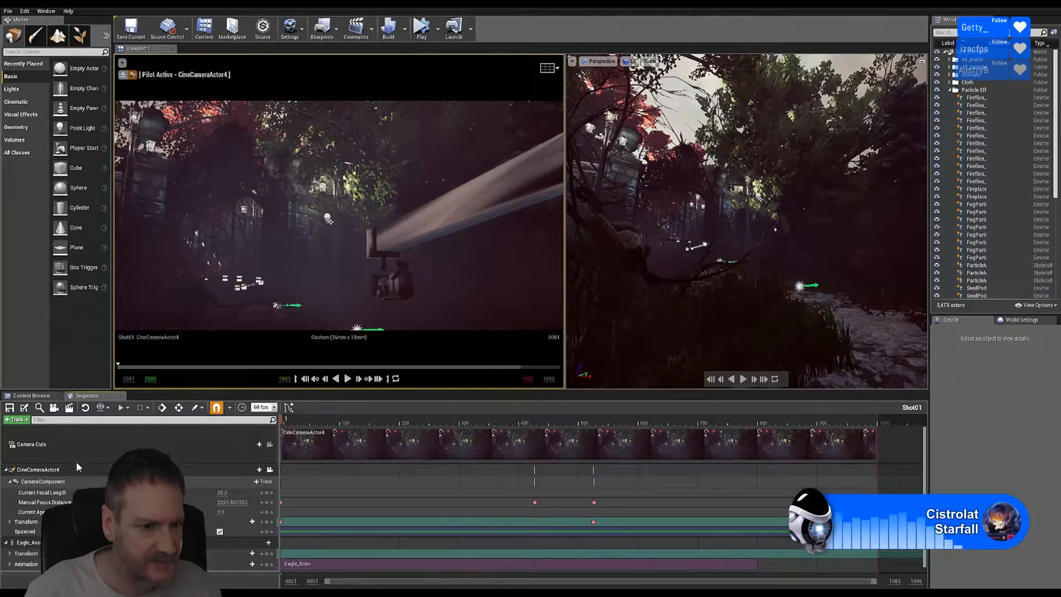
pyautogui.click(60, 469)
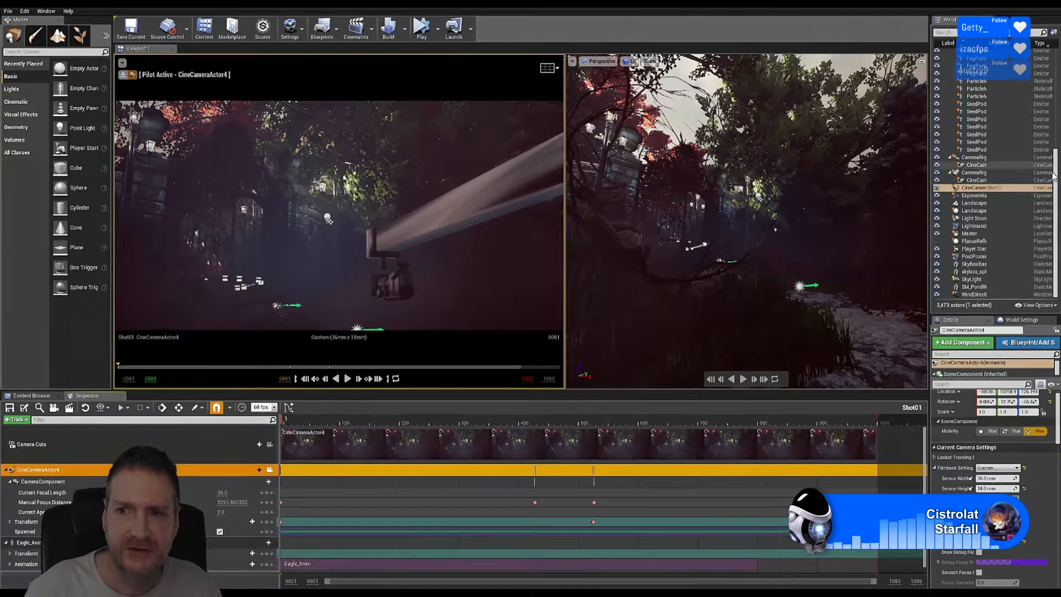
pyautogui.moveTo(1056, 156); pyautogui.dragTo(1058, 66)
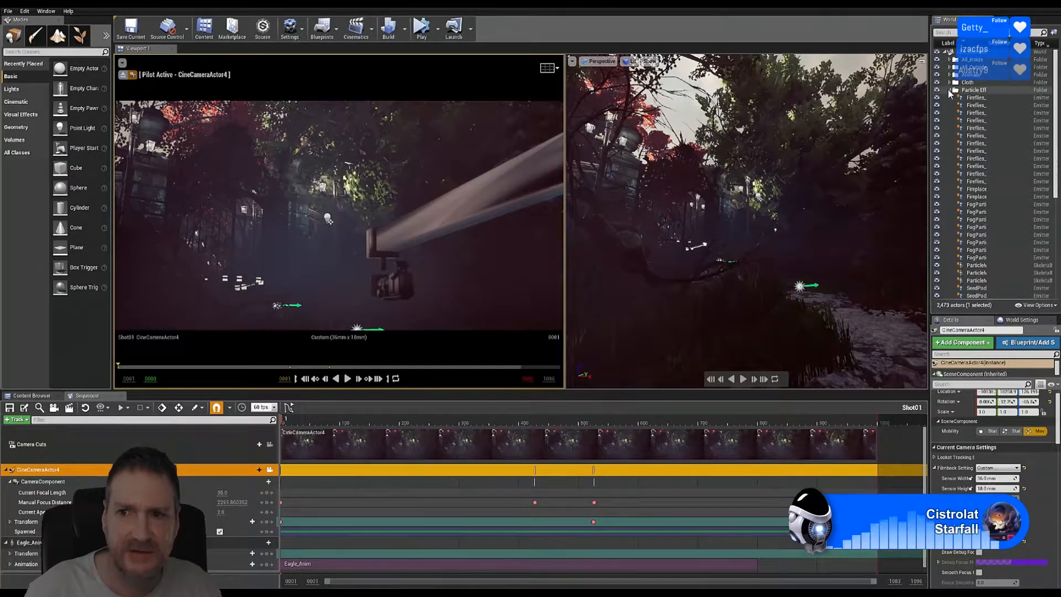
# Step: Collapse the Particle Effects folder, deselect the cine camera, and tilt the pilot view slightly
pyautogui.click(950, 90)
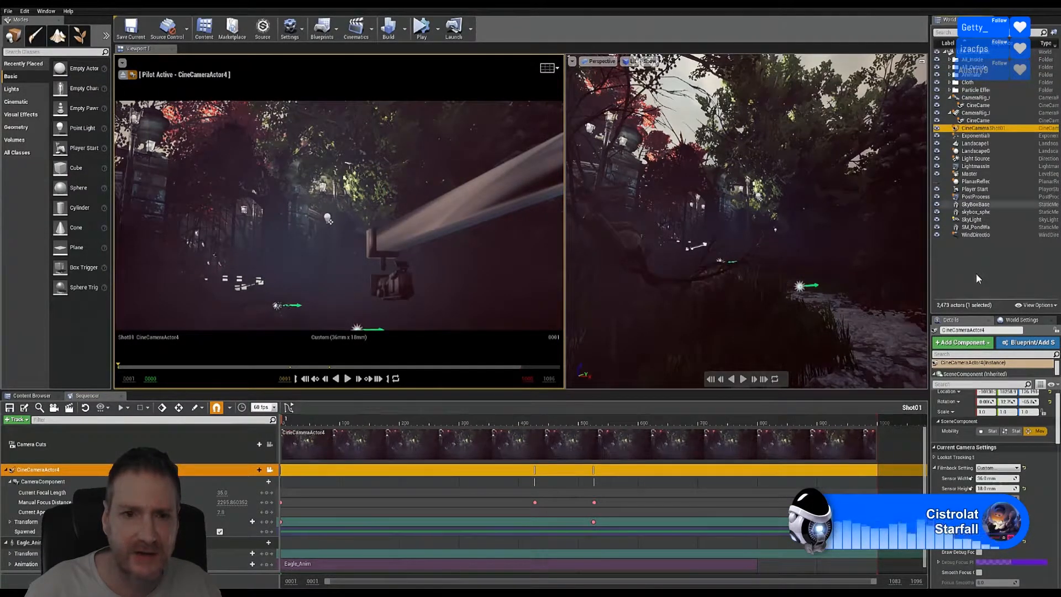
pyautogui.click(960, 279)
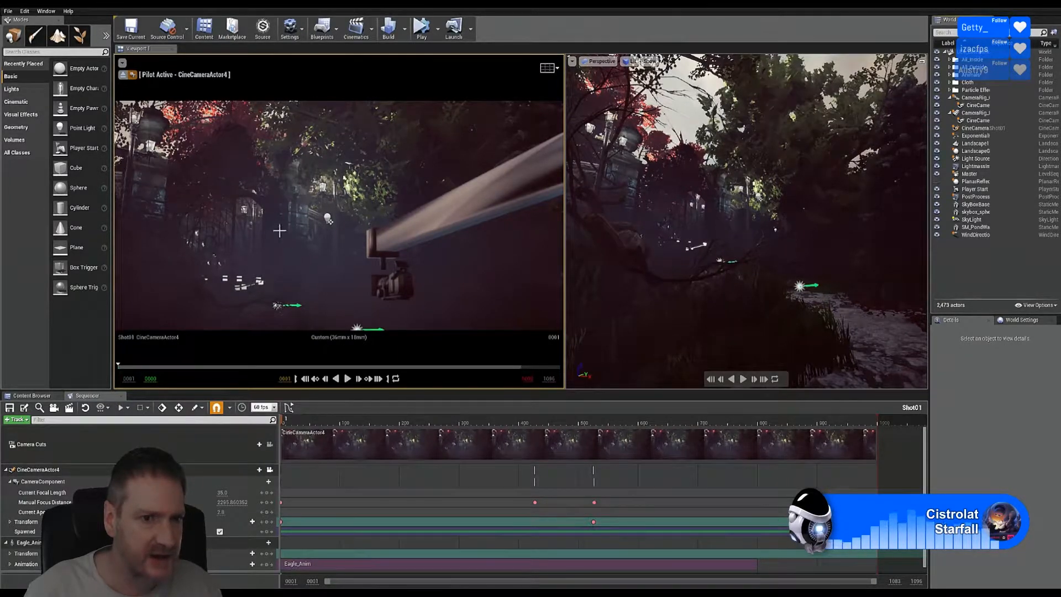
pyautogui.click(123, 64)
pyautogui.click(124, 63)
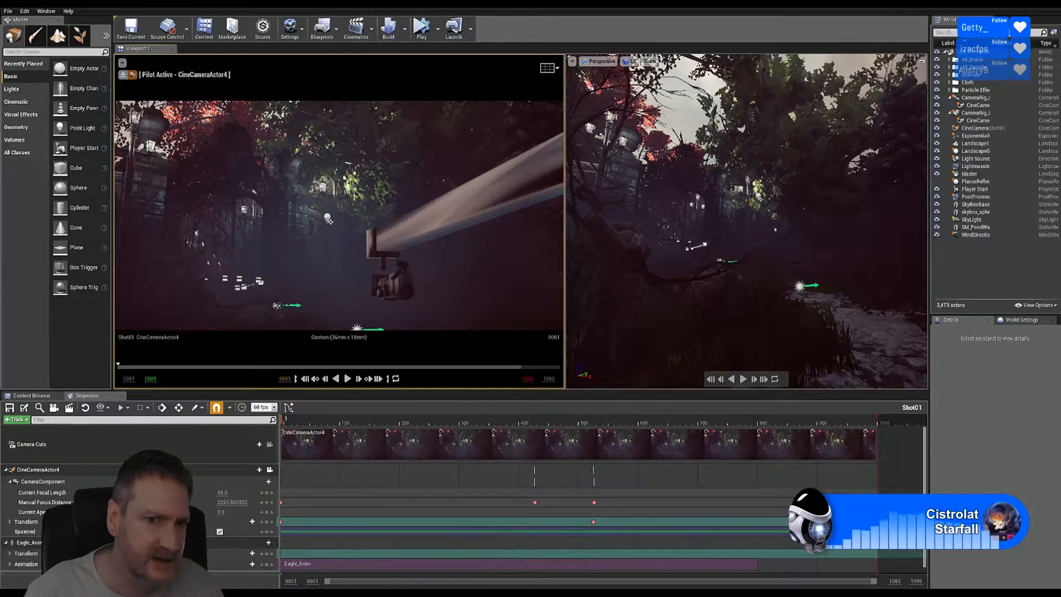
pyautogui.moveTo(322, 195); pyautogui.dragTo(317, 202, button='right')
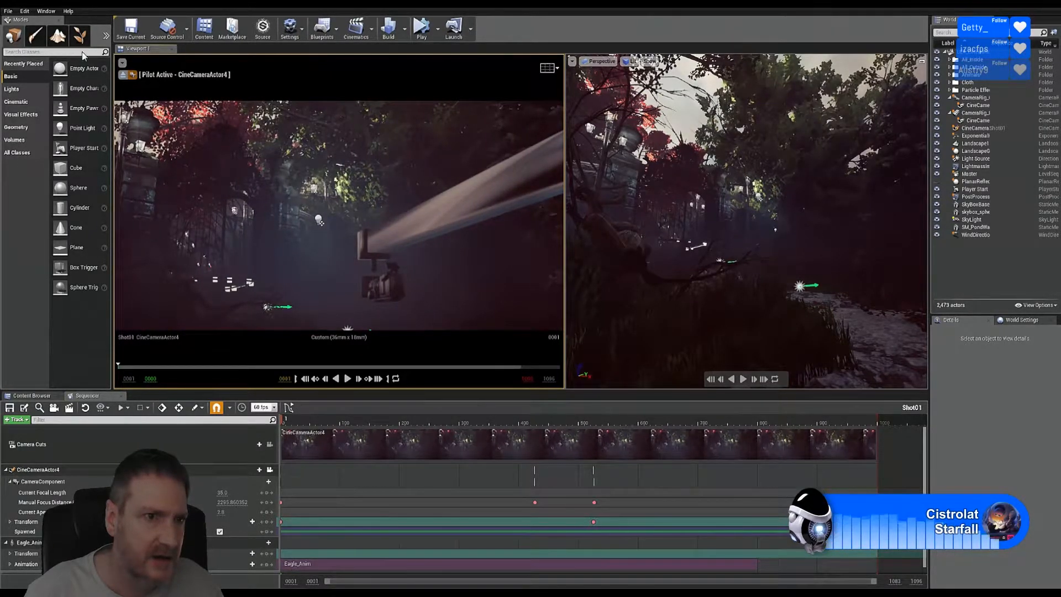
pyautogui.click(25, 12)
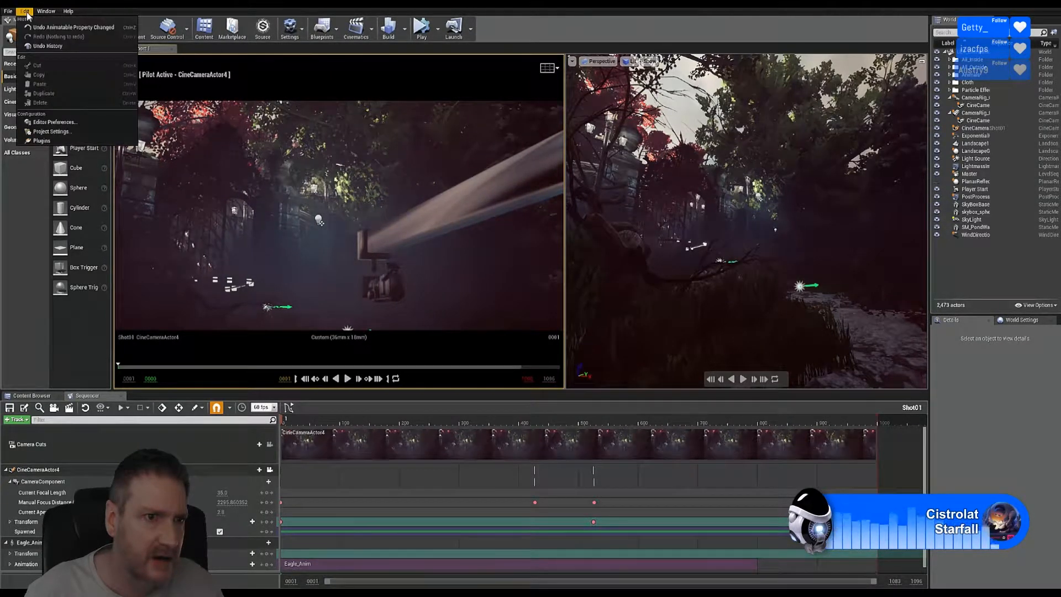
pyautogui.click(46, 11)
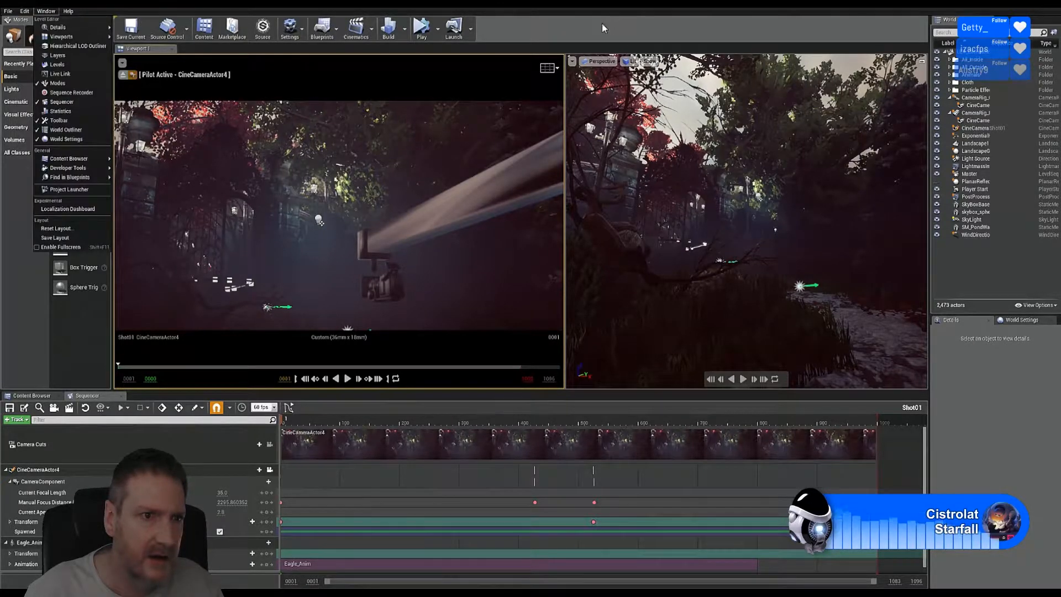
pyautogui.click(25, 12)
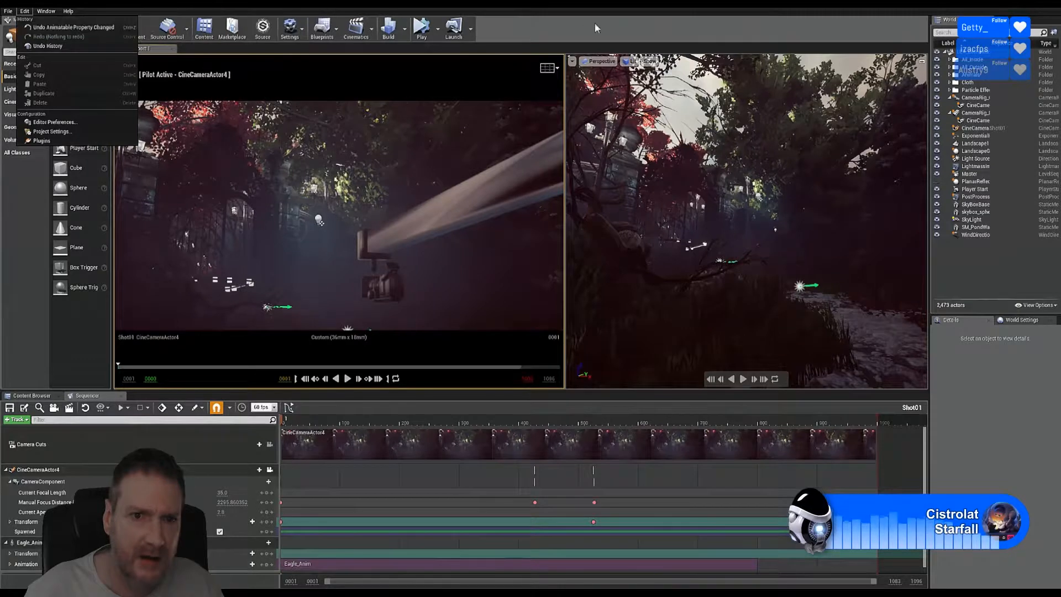
pyautogui.click(578, 28)
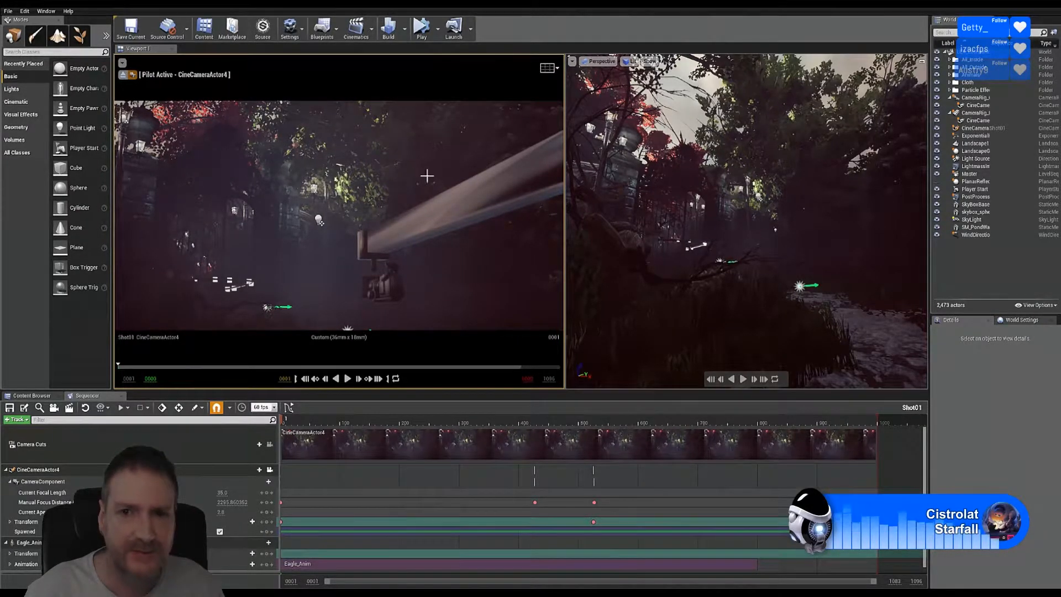
# Step: Select FogParticles5, then turn on Game View (G) in the piloted Shot01 camera viewport
pyautogui.click(695, 61)
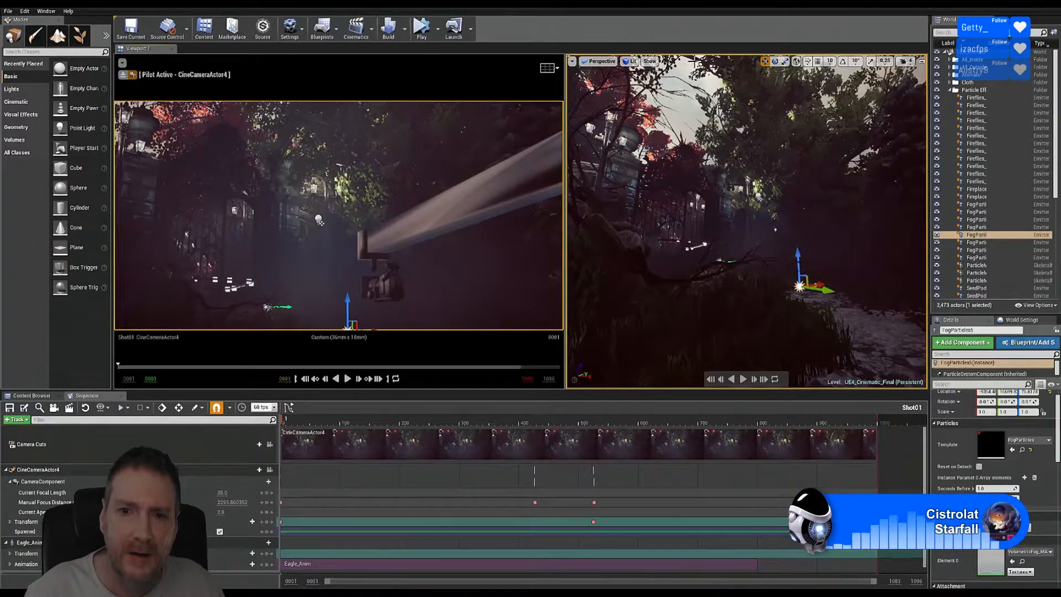
pyautogui.press('g')
pyautogui.press('g')
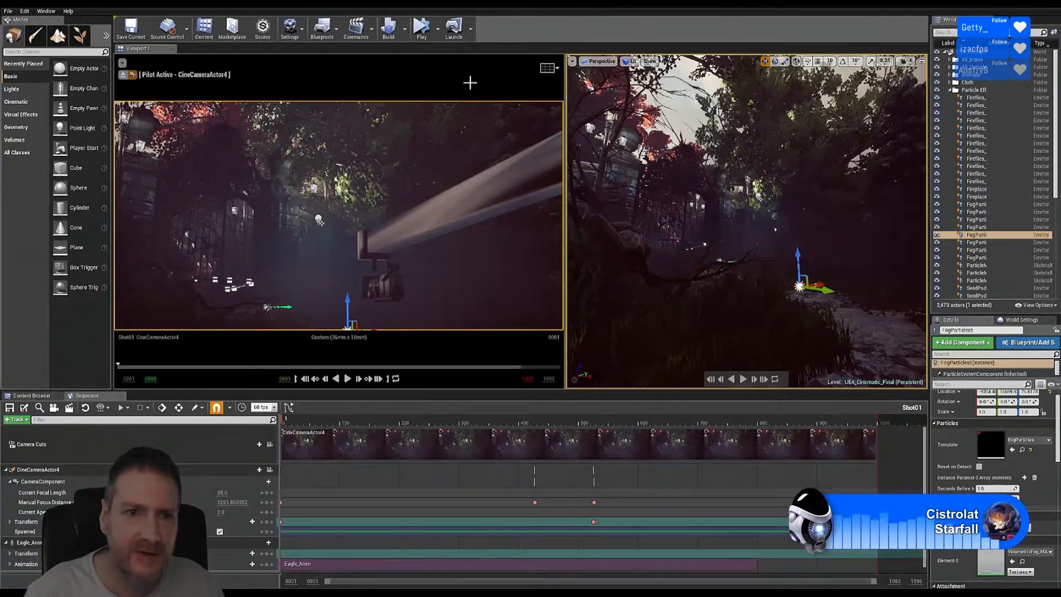
pyautogui.click(385, 133)
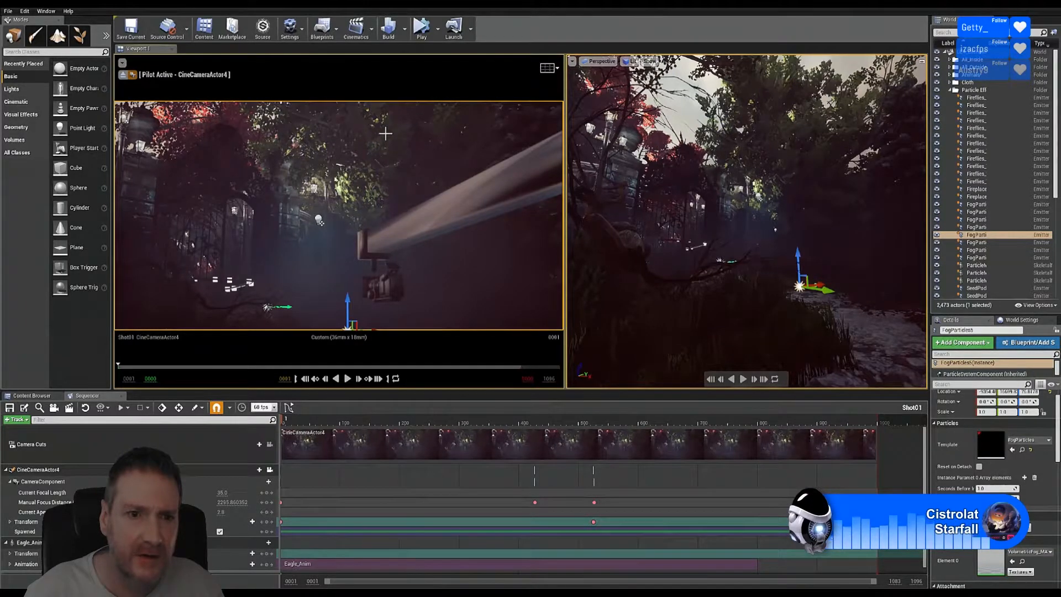
pyautogui.press('g')
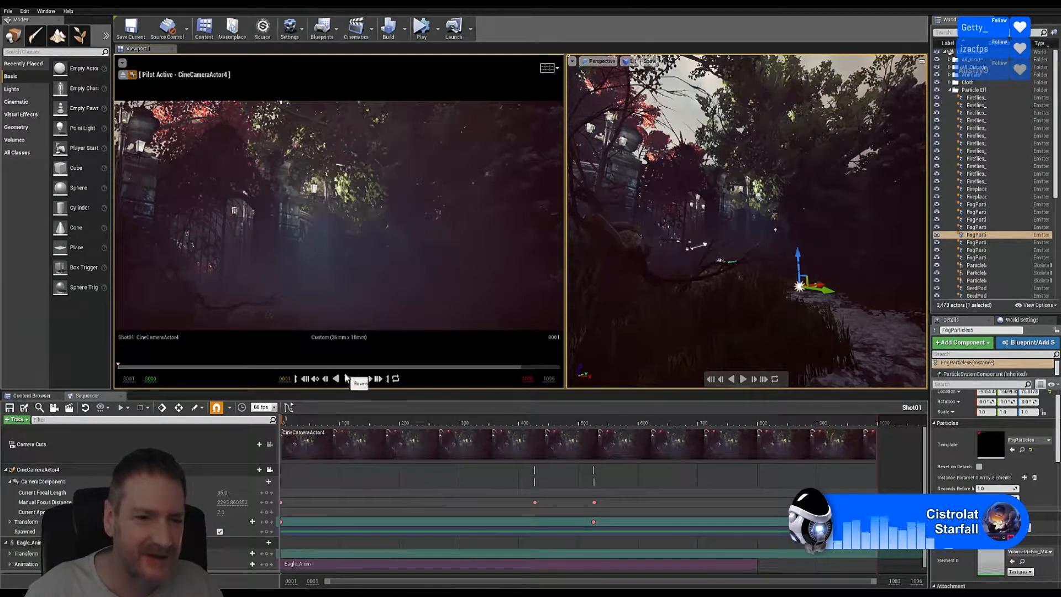
# Step: Play the Shot01 camera move, stop at frame 775, and scrub back to frame 1
pyautogui.click(348, 380)
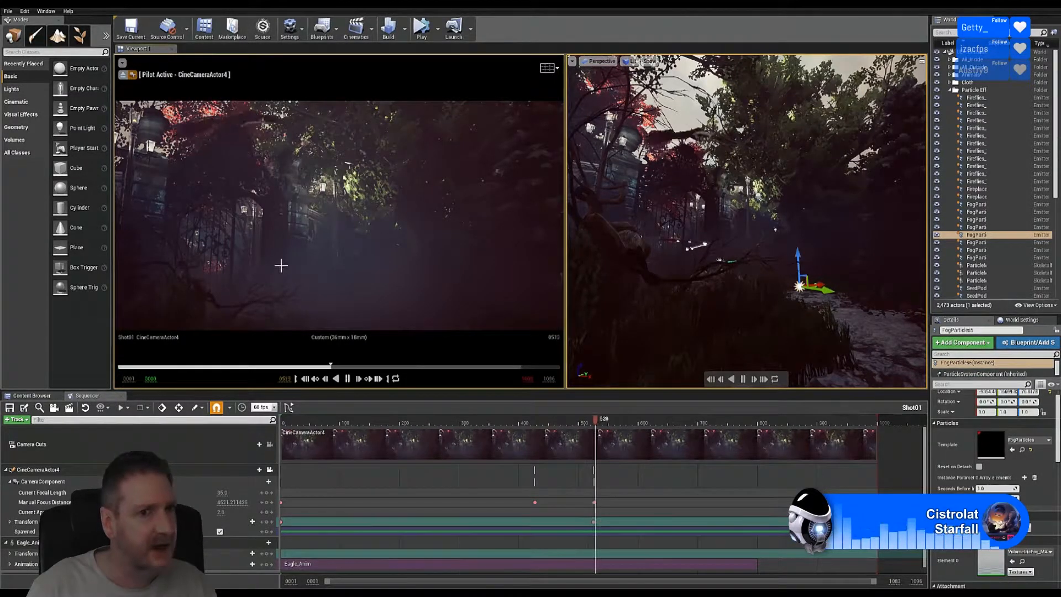
pyautogui.click(349, 379)
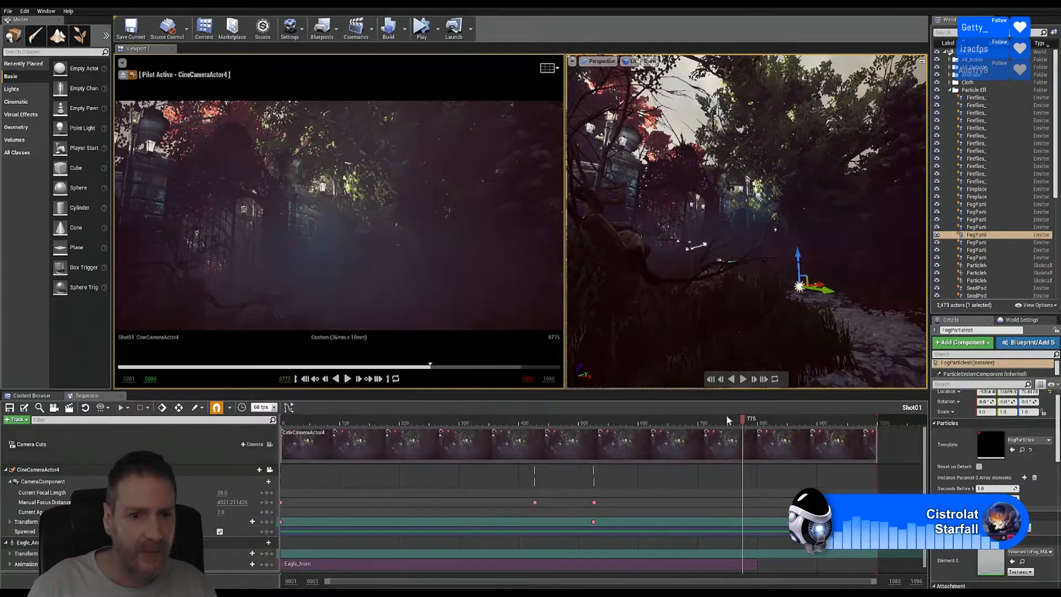
pyautogui.moveTo(744, 423); pyautogui.dragTo(365, 420)
pyautogui.moveTo(298, 420); pyautogui.dragTo(339, 386)
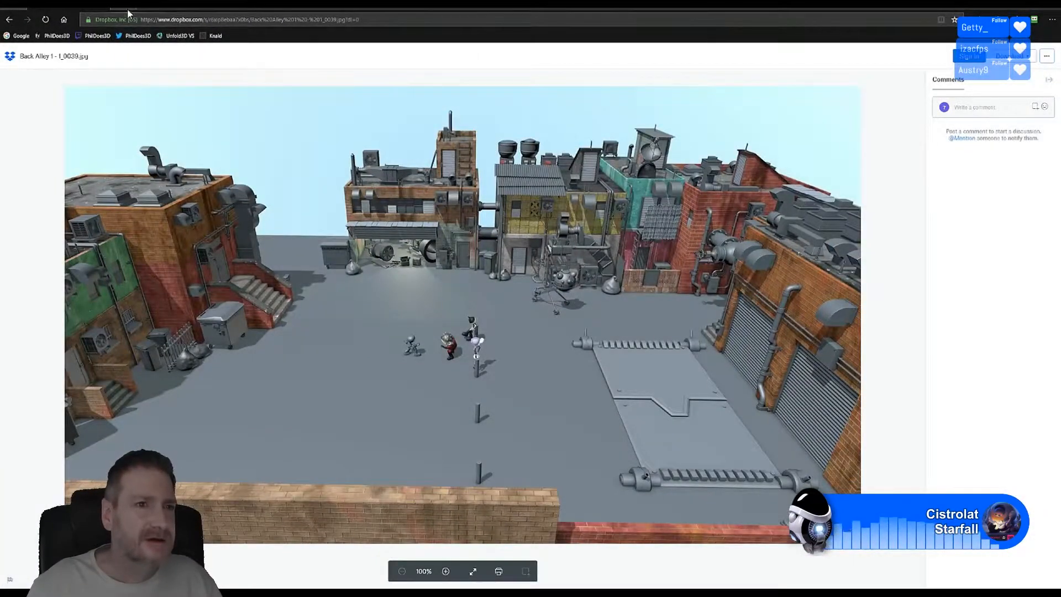
# Step: Load the Brightspark Pilot Episode Environment - Outer Lands video by pasting its URL
pyautogui.click(249, 20)
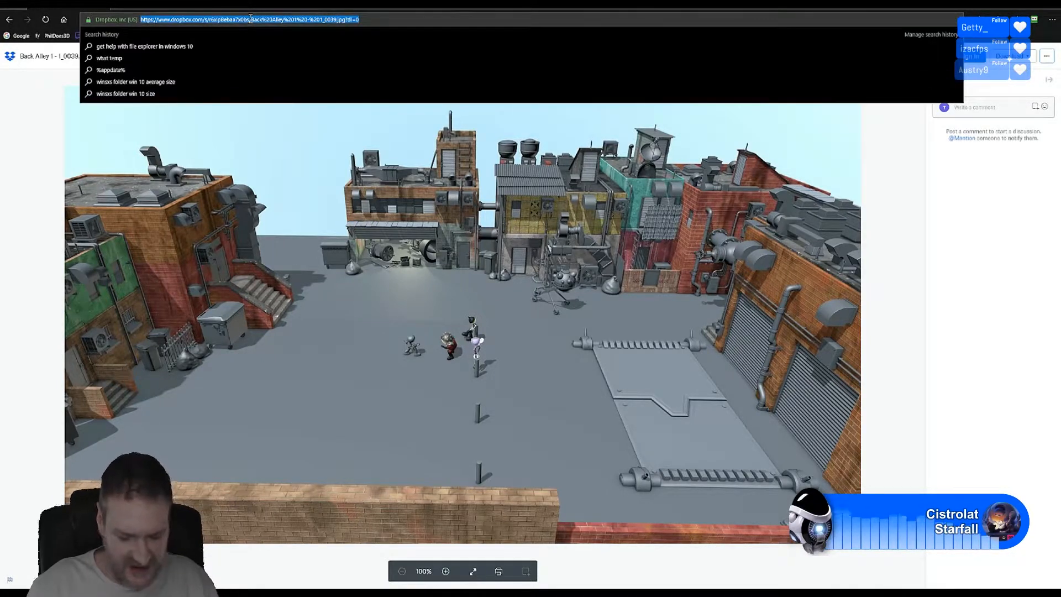
pyautogui.write('https://www.youtube.com/watch?v=KSMYBVOMl68')
pyautogui.press('Return')
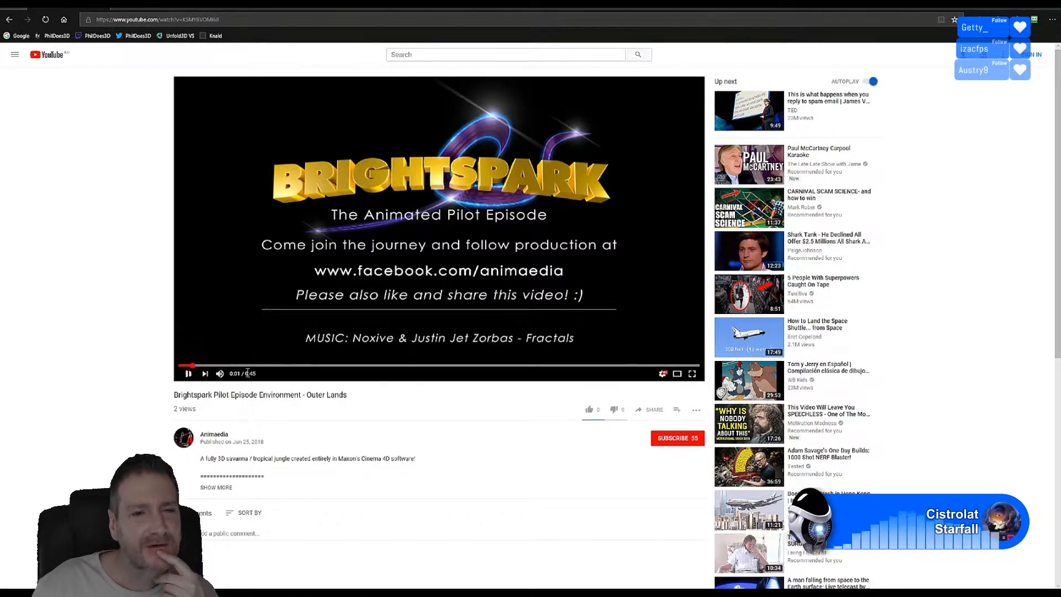
# Step: Restart the Outer Lands video, pause it, and scrub ahead toward the landscape shot
pyautogui.click(184, 365)
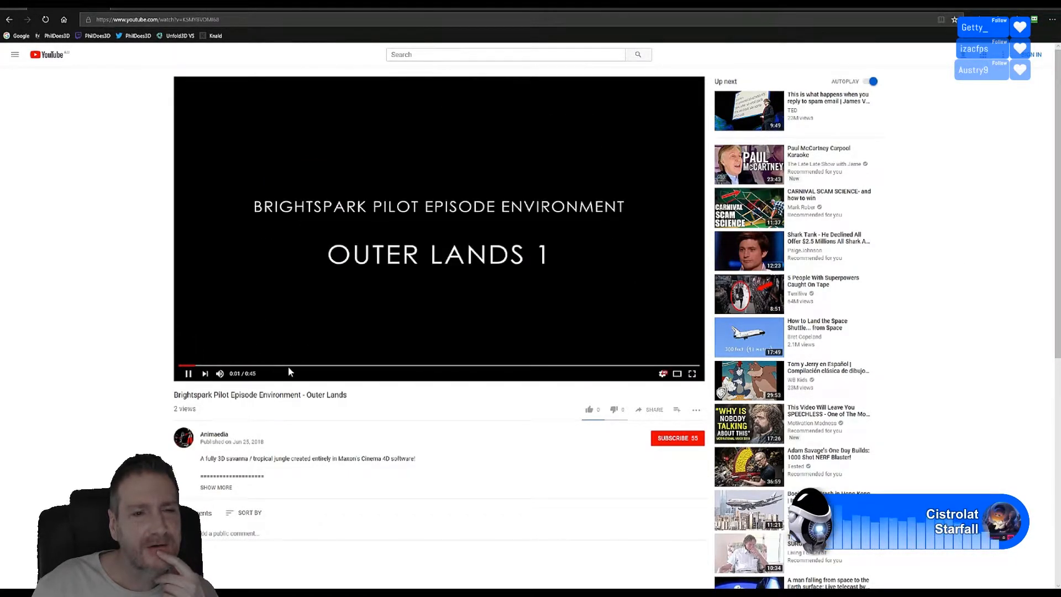
pyautogui.click(188, 373)
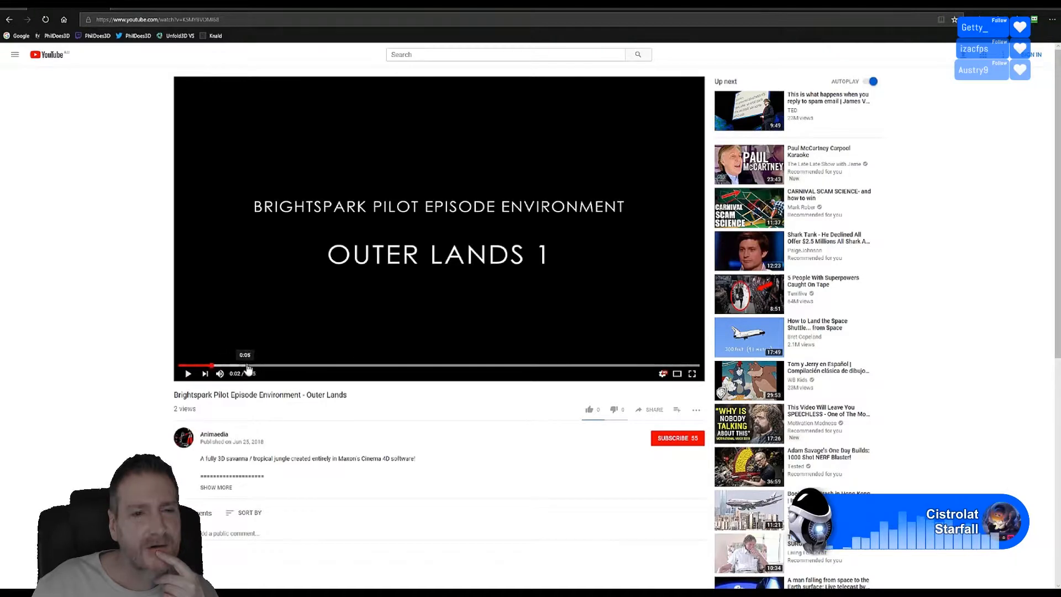
pyautogui.moveTo(248, 368); pyautogui.dragTo(388, 373)
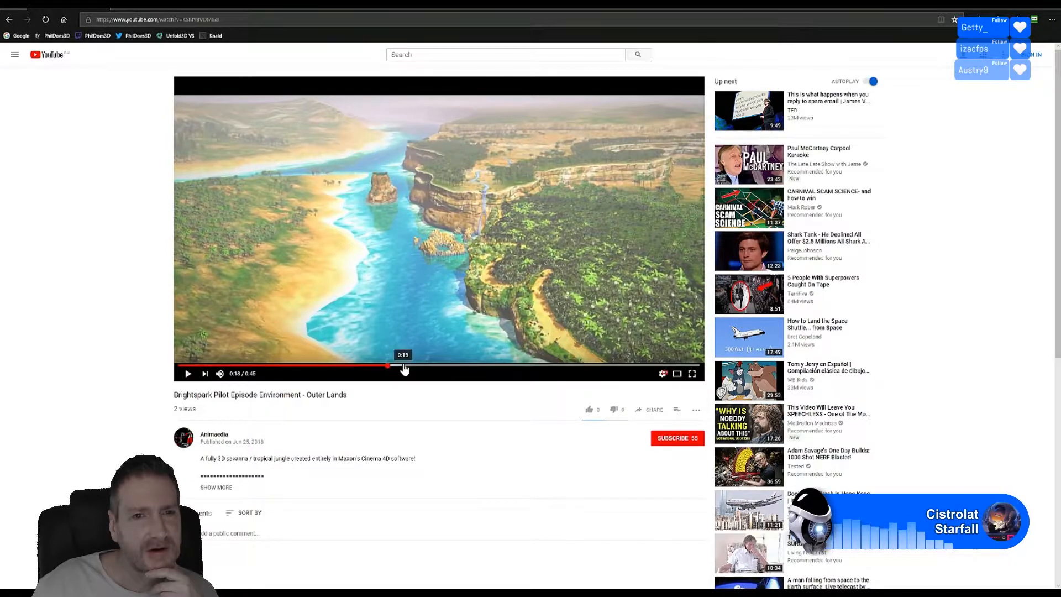
# Step: Seek the paused Outer Lands video to 0:19 on the rocky island shot
pyautogui.click(406, 366)
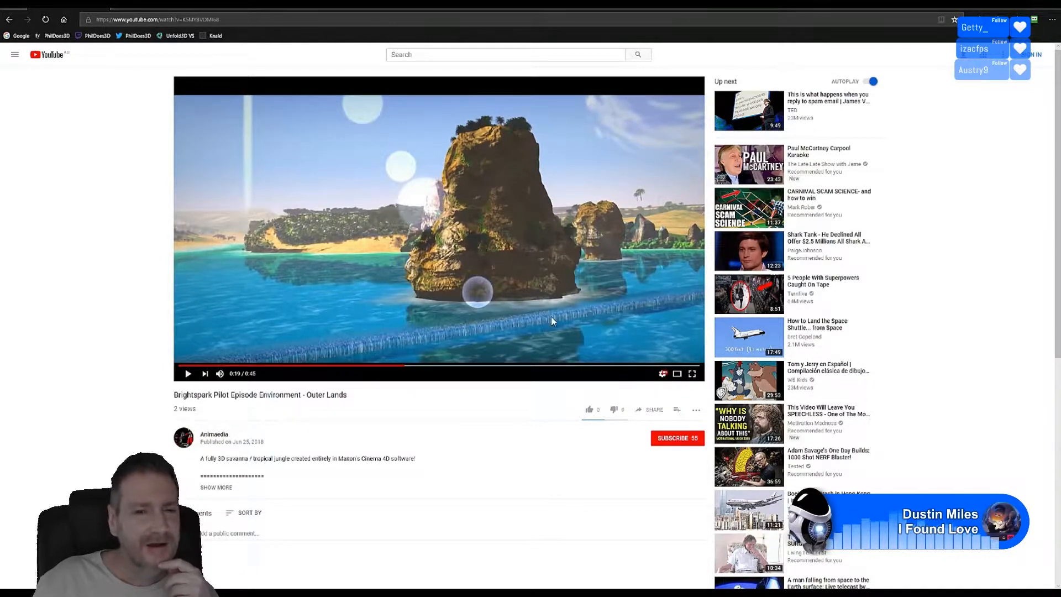
pyautogui.click(438, 365)
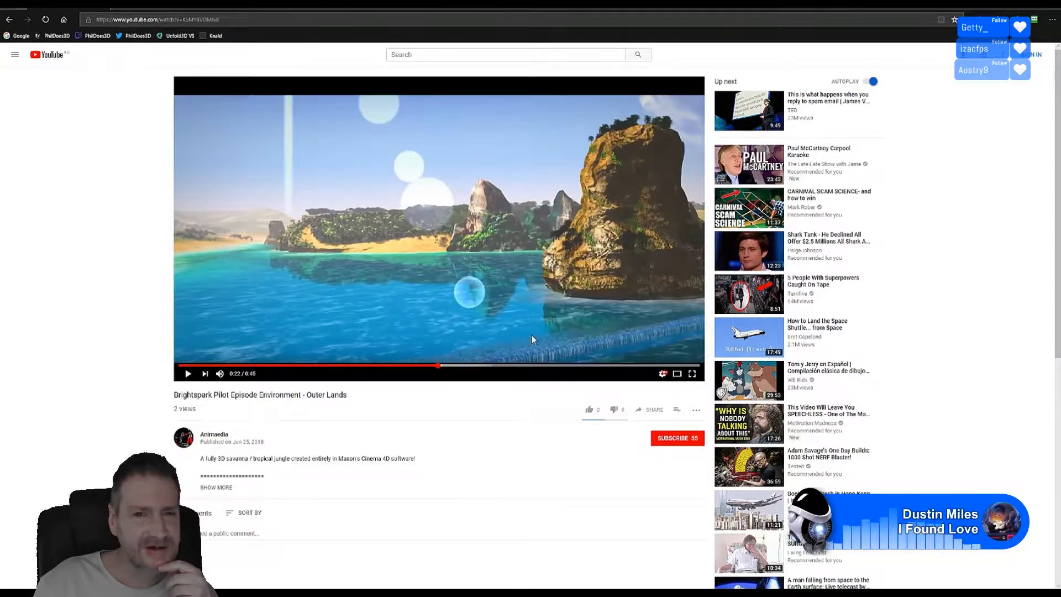
pyautogui.click(475, 365)
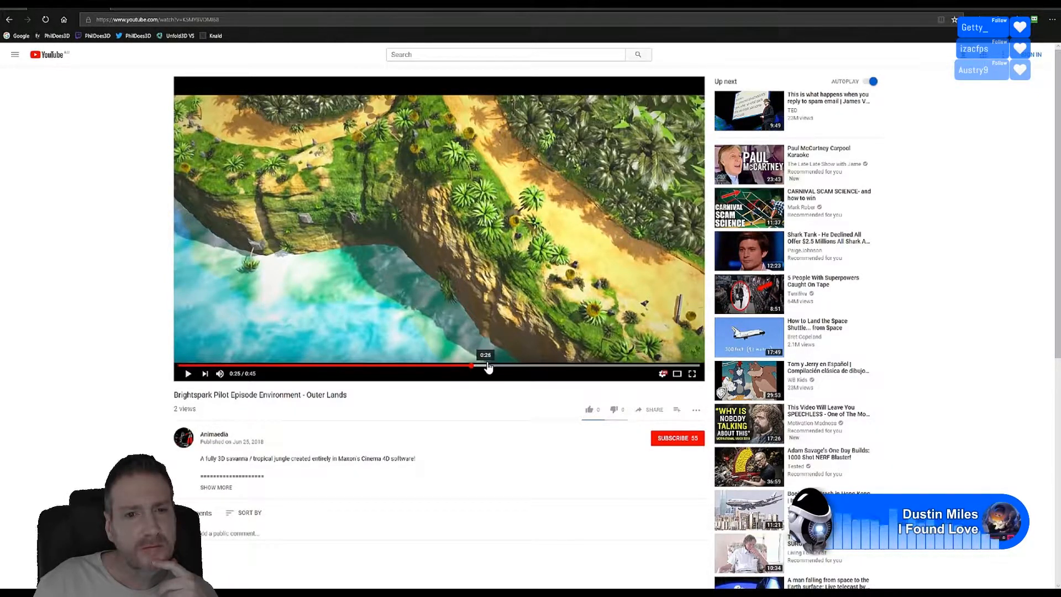
pyautogui.click(490, 365)
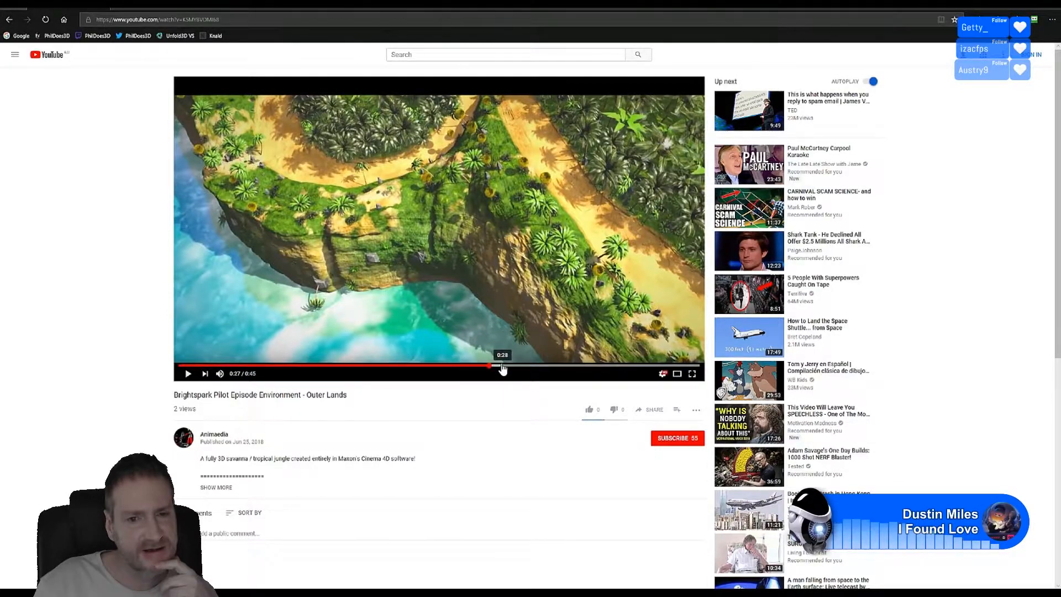
pyautogui.click(503, 365)
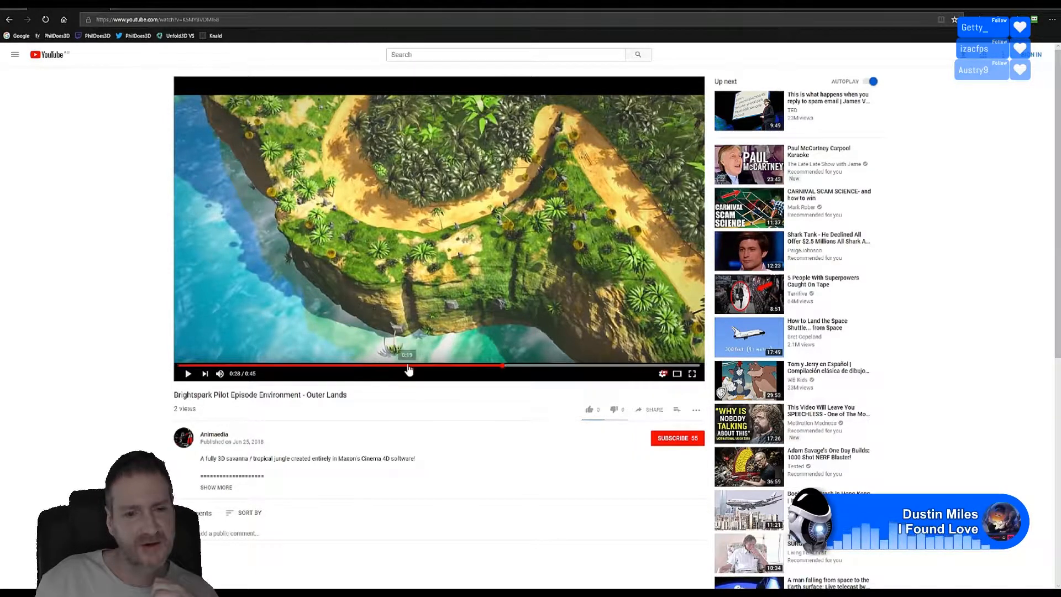
pyautogui.click(407, 366)
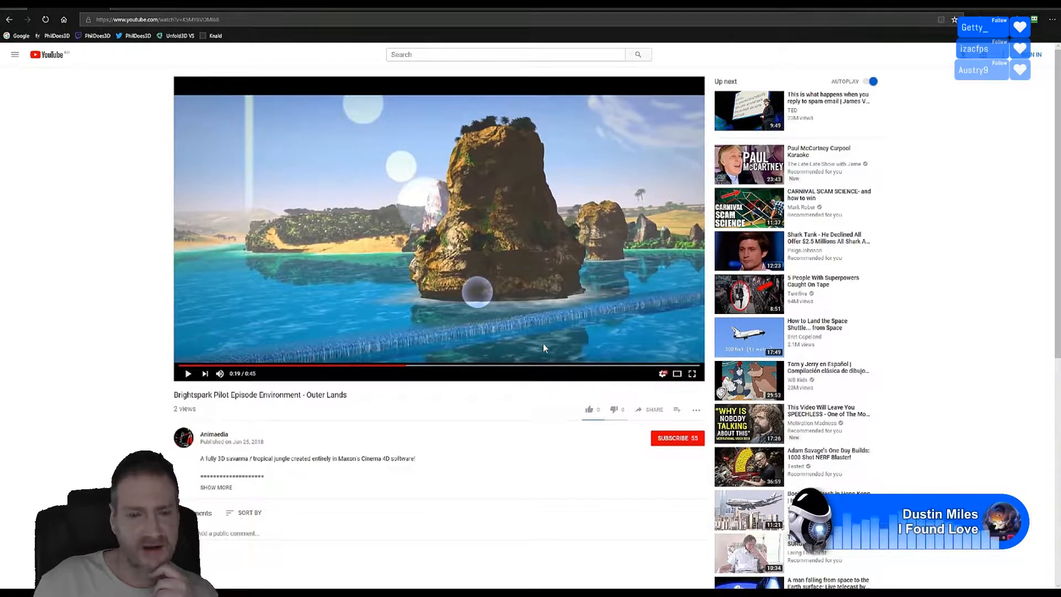
# Step: Step the Outer Lands video through 0:27, 0:30, 0:32, 0:33, 0:35 and 0:36
pyautogui.click(467, 366)
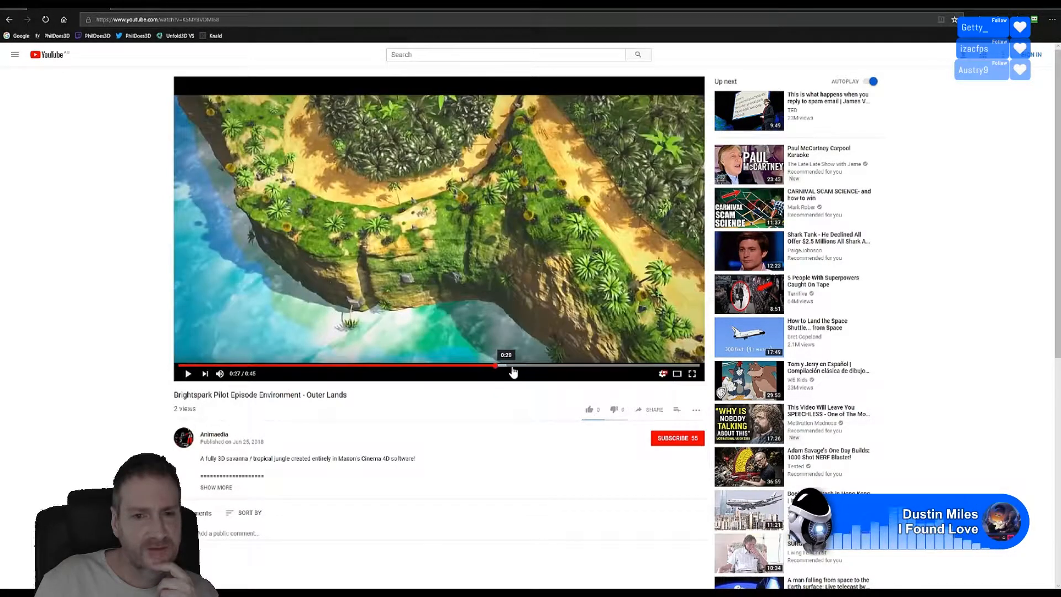
pyautogui.click(495, 366)
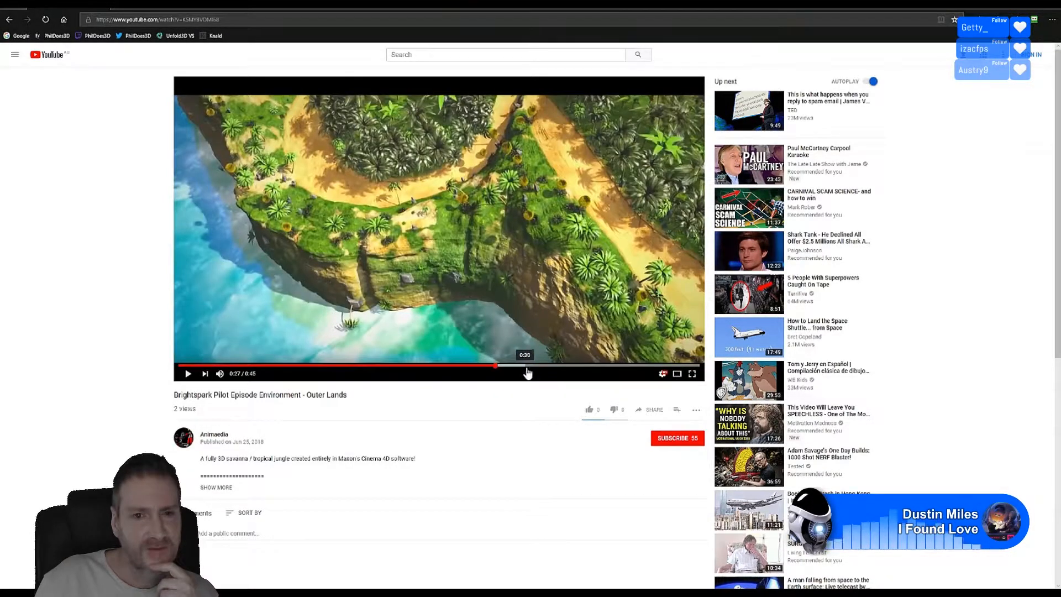
pyautogui.click(526, 367)
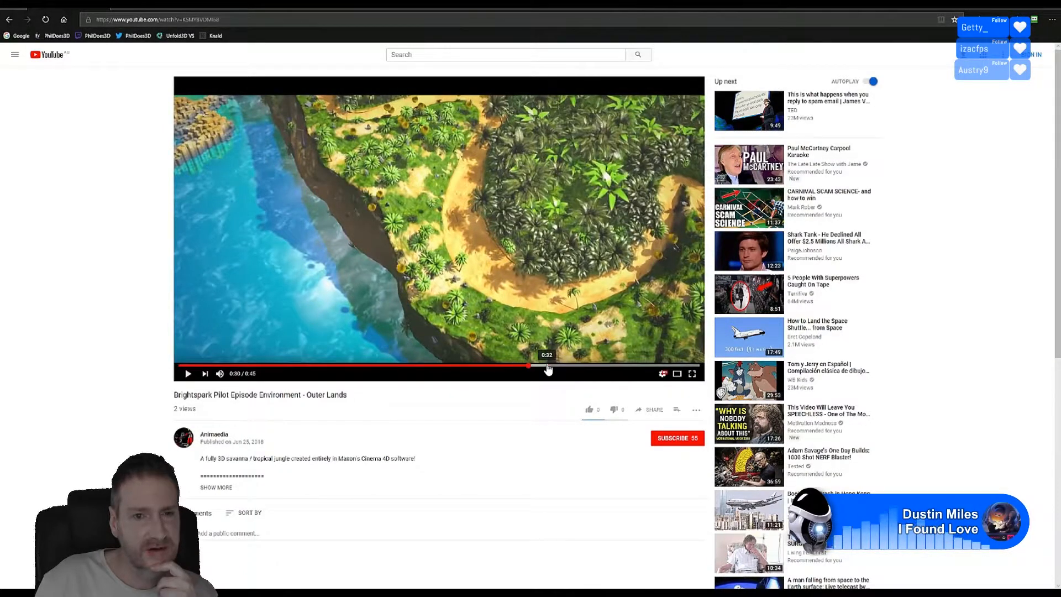
pyautogui.click(549, 366)
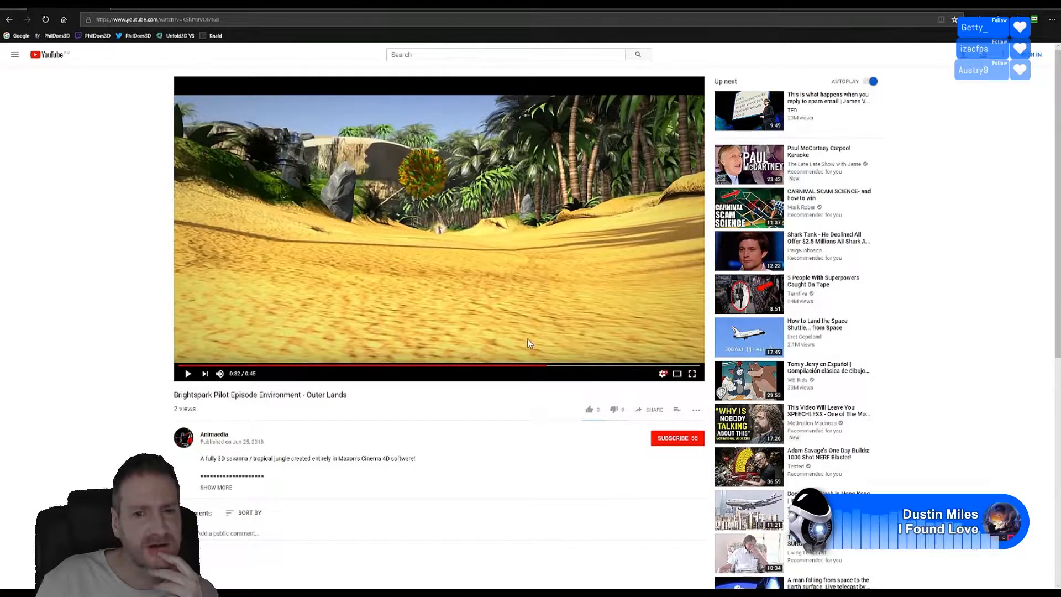
pyautogui.click(564, 365)
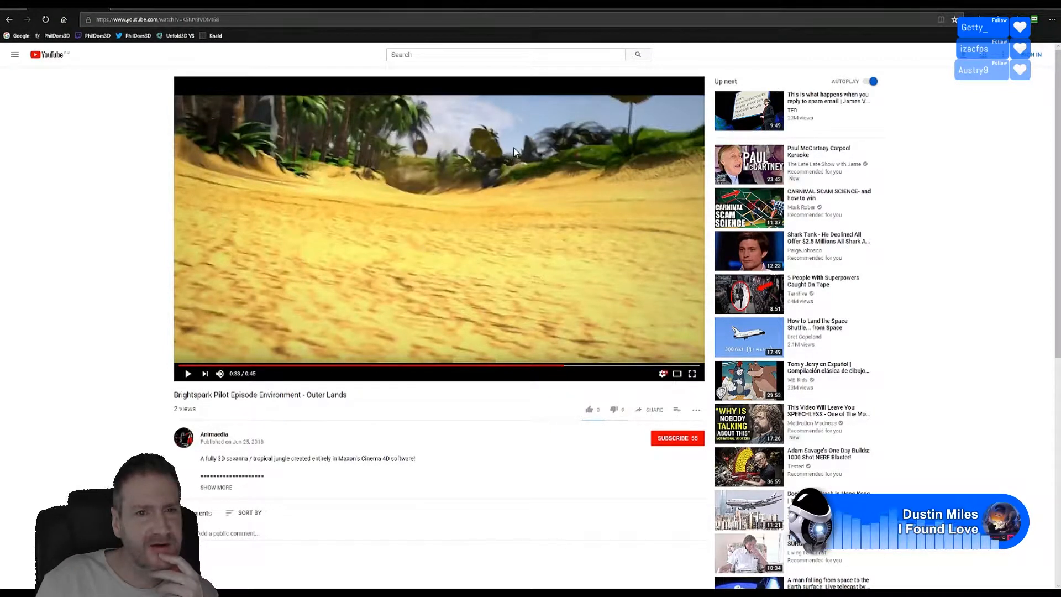
pyautogui.click(583, 364)
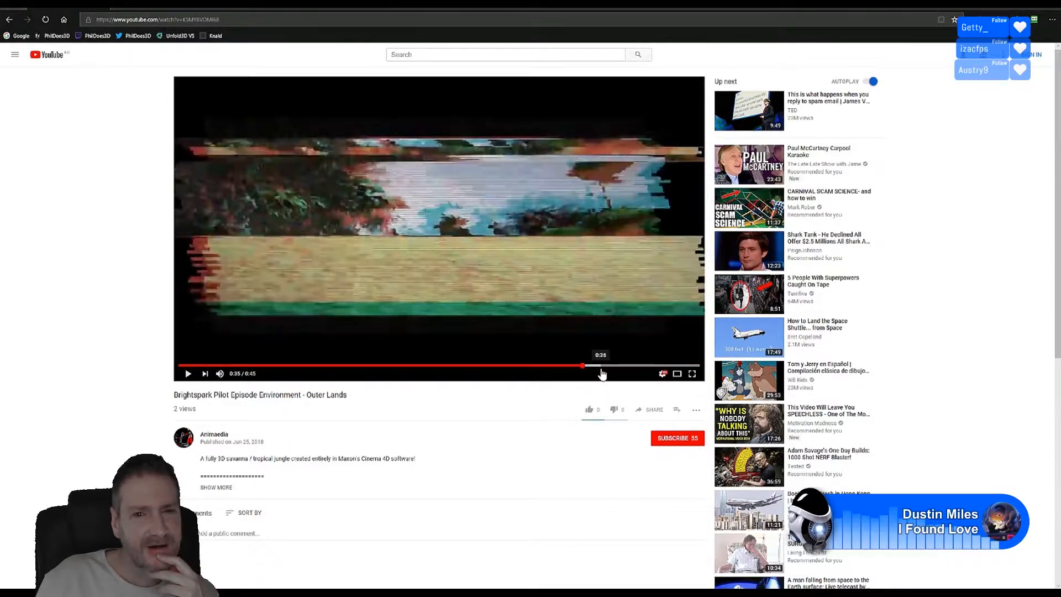
pyautogui.click(602, 367)
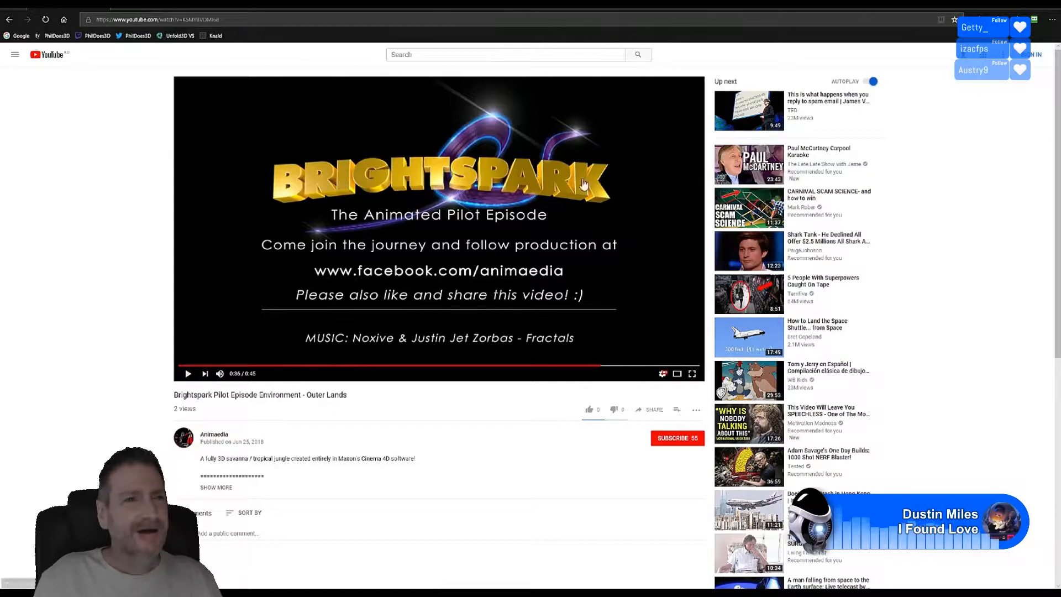
# Step: Load the C4D / Turbulence FD Brightspark Animation video by pasting its address
pyautogui.click(221, 21)
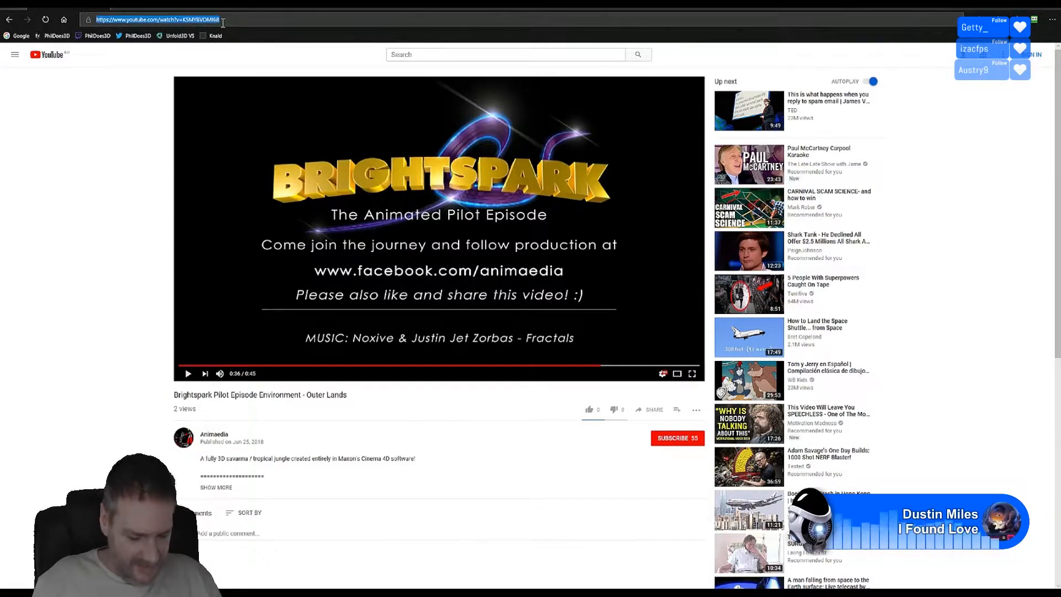
pyautogui.write('https://www.youtube.com/watch?v=OVIYJrUnfmA')
pyautogui.press('Return')
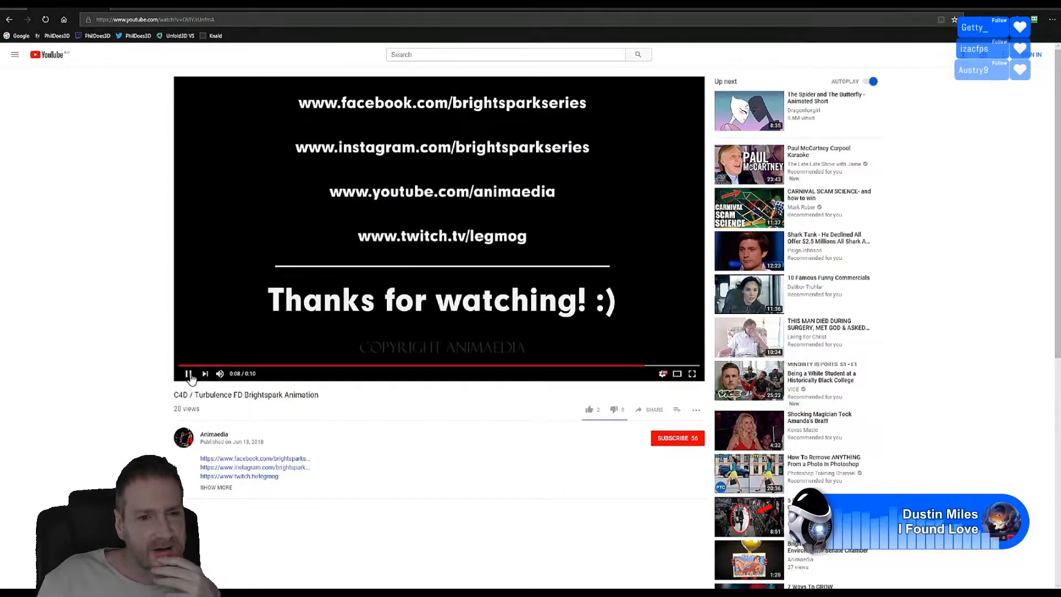
# Step: Restart the Turbulence clip and step it forward through 0:02, 0:03 and 0:04
pyautogui.click(277, 365)
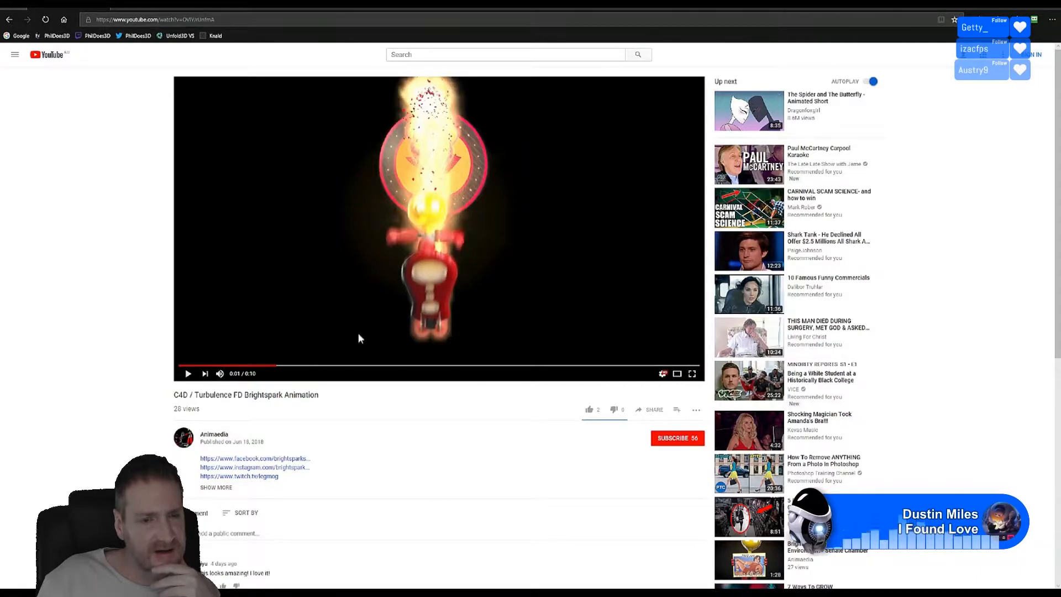
pyautogui.click(298, 366)
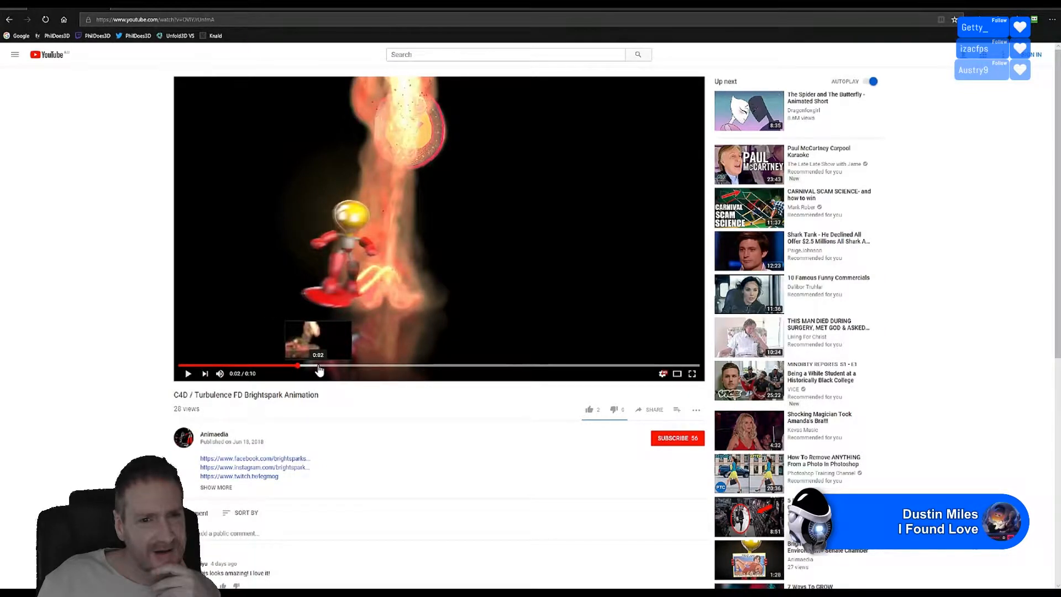
pyautogui.click(319, 366)
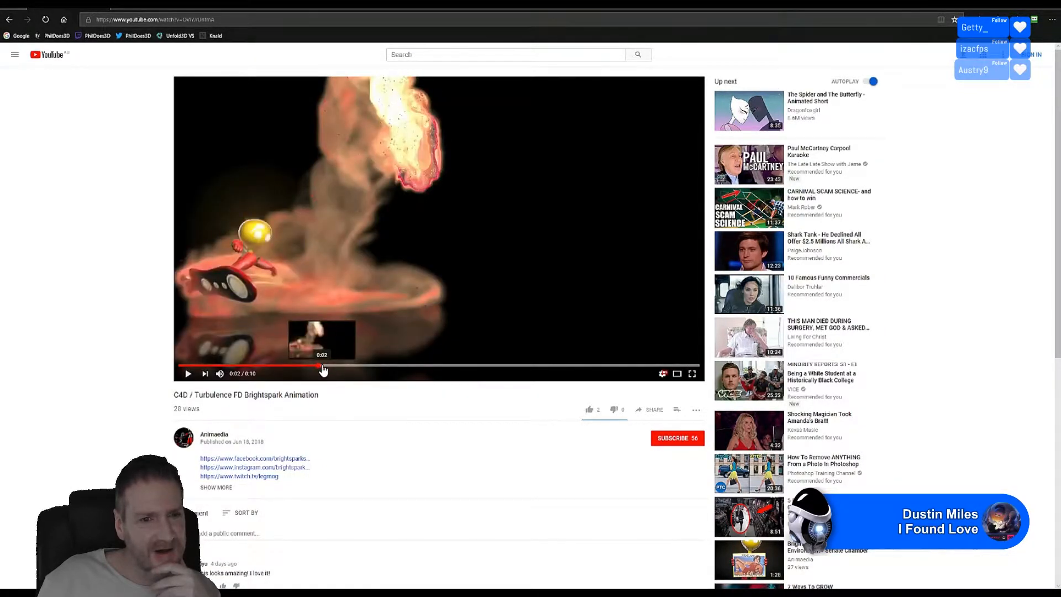
pyautogui.click(342, 365)
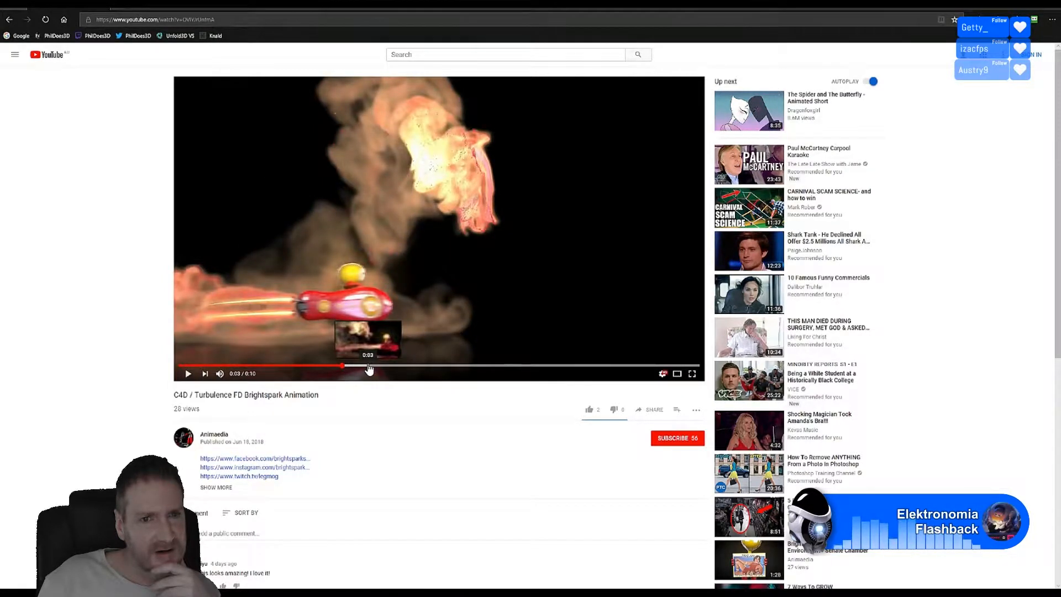
pyautogui.click(369, 365)
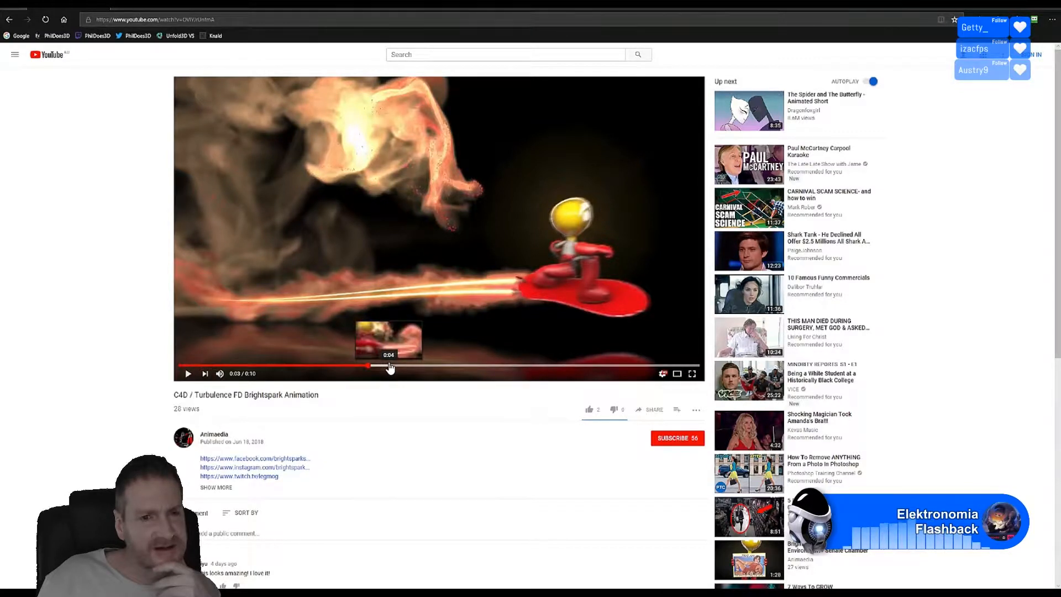
pyautogui.click(390, 366)
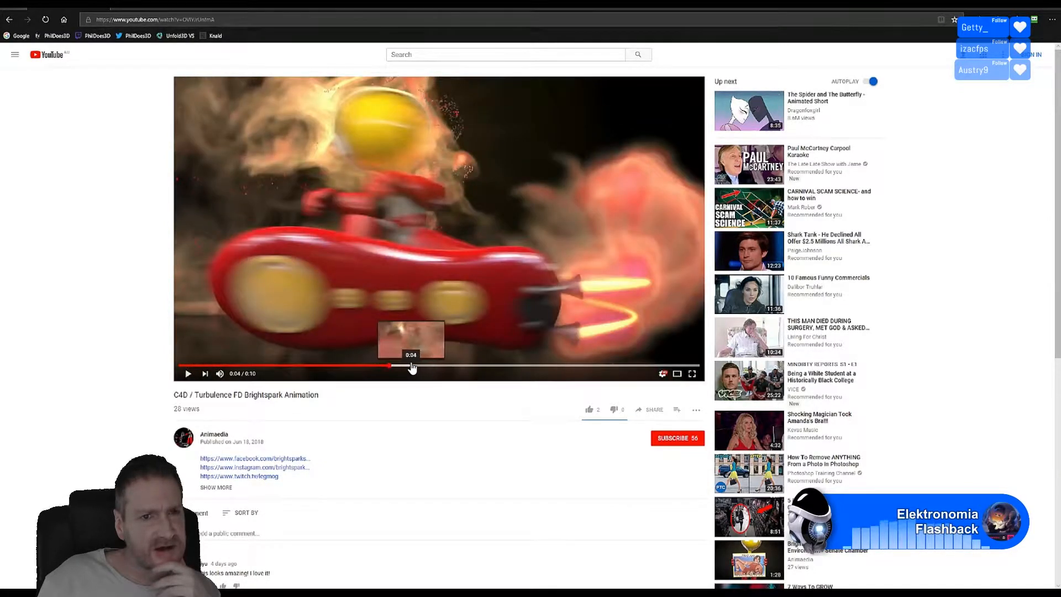
# Step: Scrub through the smoke section to 0:06, resume playback, and pause on the 0:07 end card
pyautogui.click(412, 366)
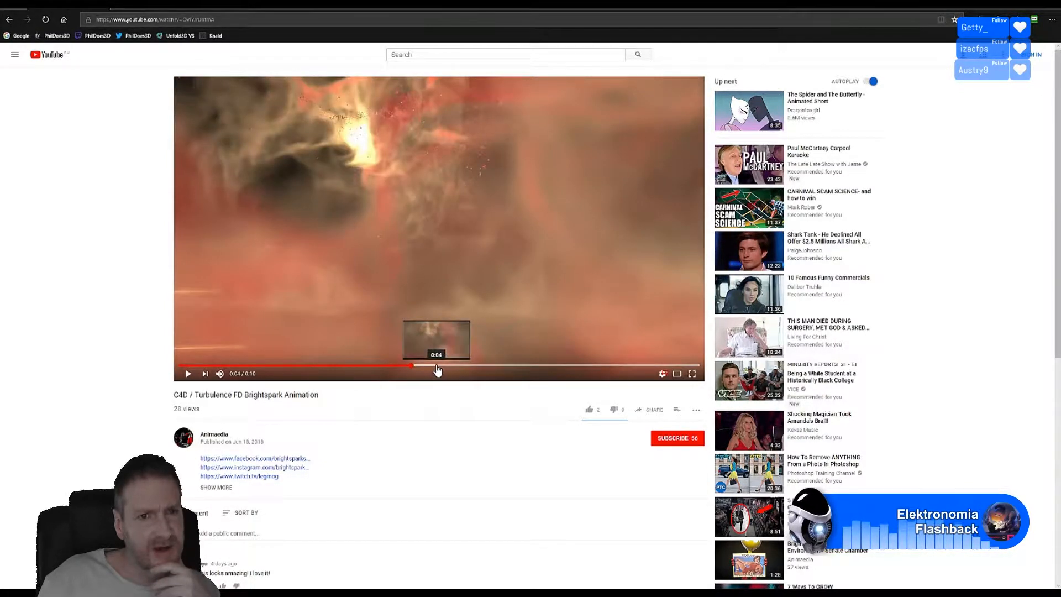
pyautogui.click(437, 367)
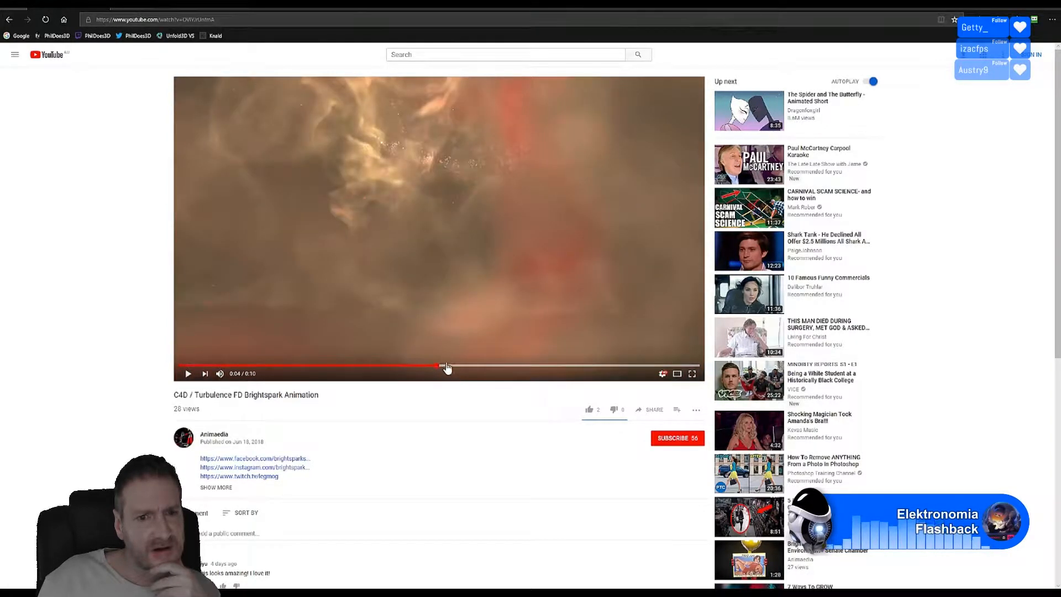
pyautogui.click(457, 366)
pyautogui.click(469, 366)
pyautogui.click(493, 364)
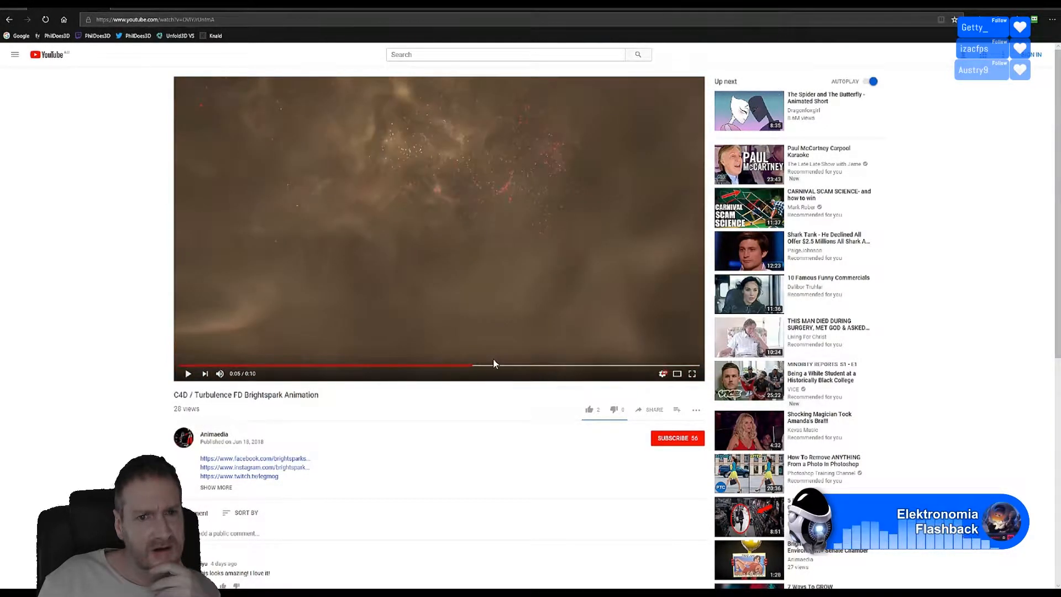
pyautogui.press('space')
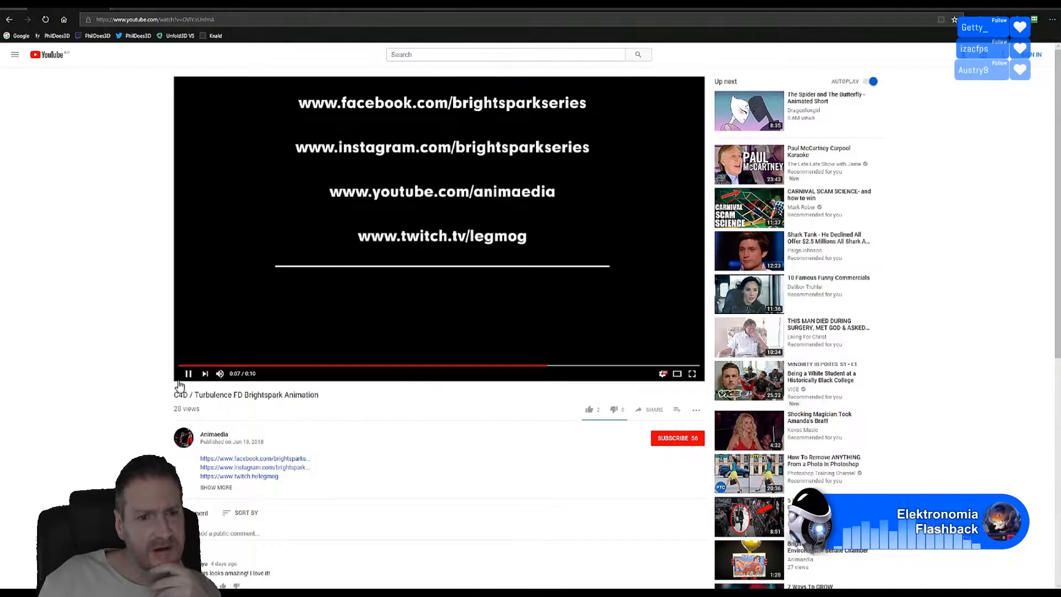
pyautogui.click(187, 374)
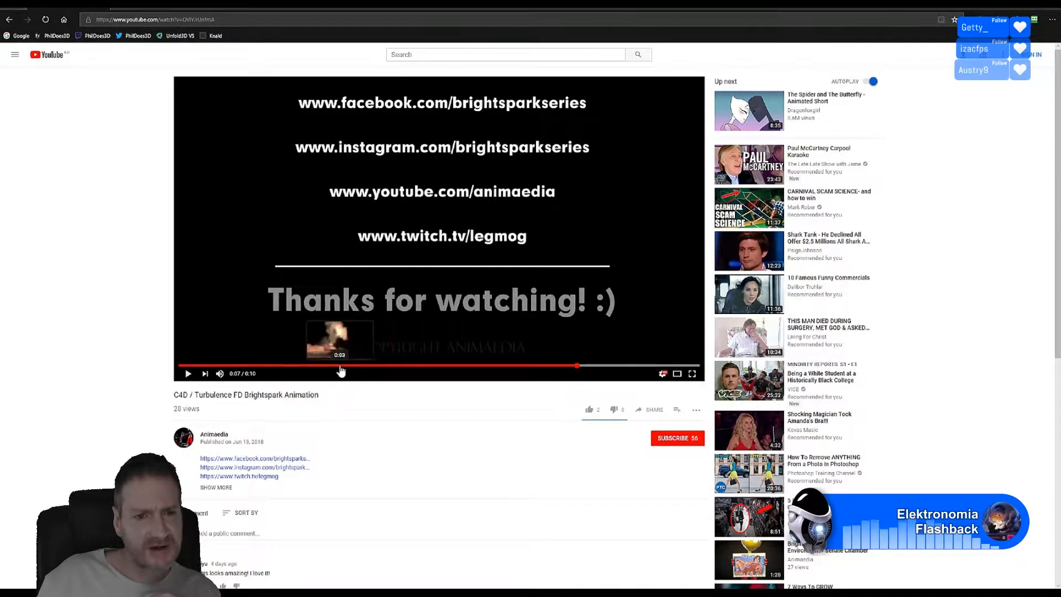
# Step: Seek the Turbulence clip to 0:03, then back to 0:02 on the rider beside the flames
pyautogui.click(339, 366)
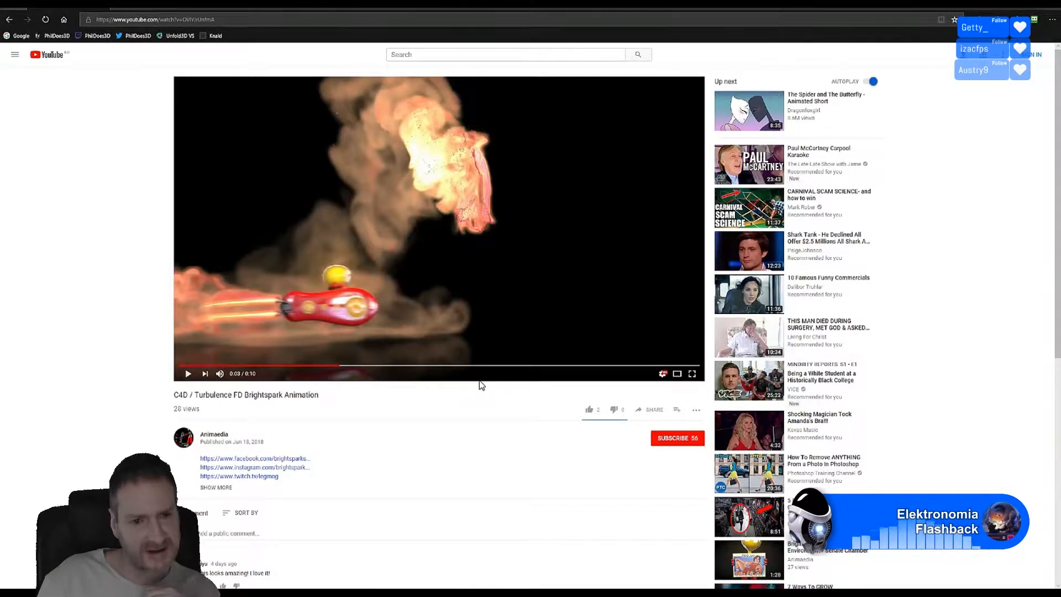
pyautogui.click(300, 366)
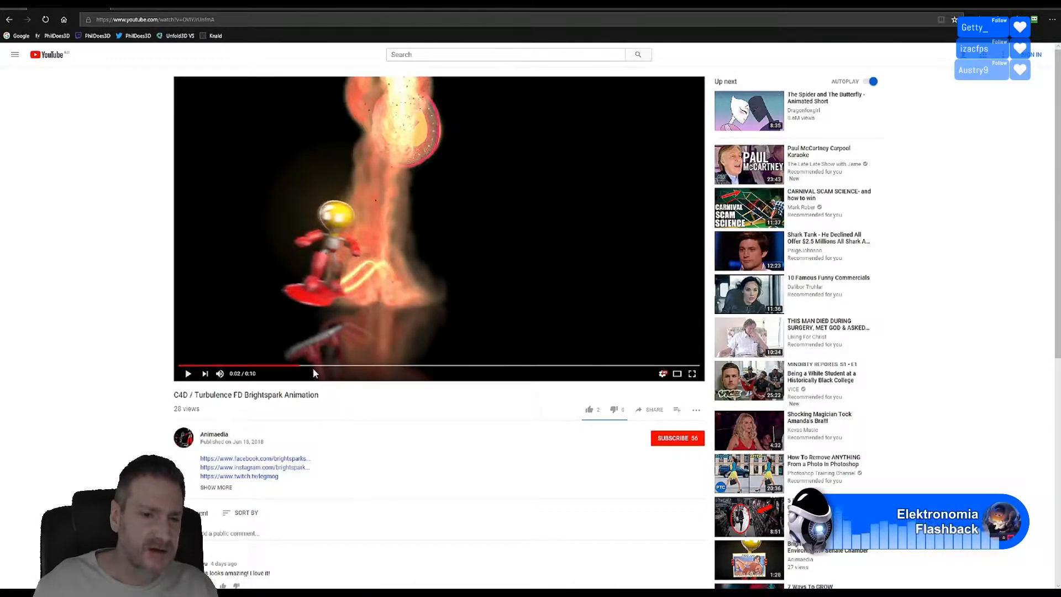
# Step: Replay the Brightspark clip, revisit the 0:04 smoke and 0:03 rider frames, then return to UE4
pyautogui.click(188, 375)
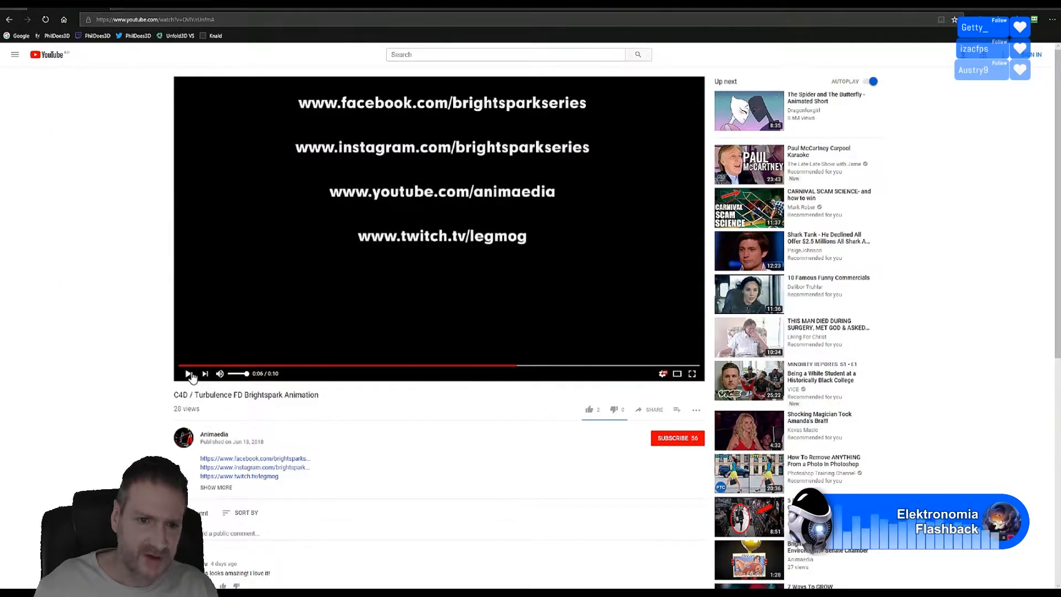
pyautogui.click(189, 374)
pyautogui.click(414, 366)
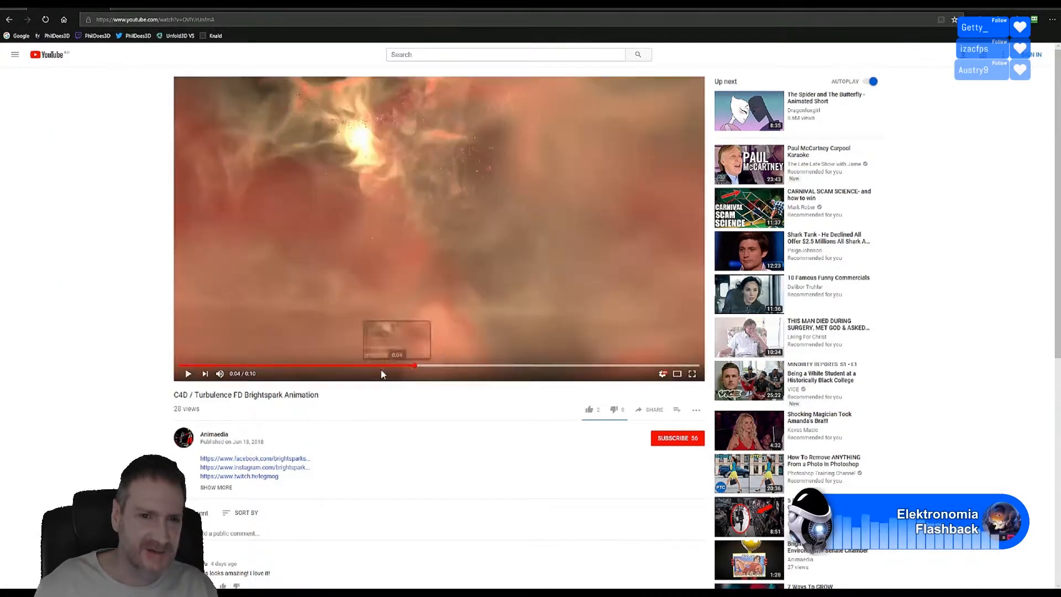
pyautogui.click(349, 366)
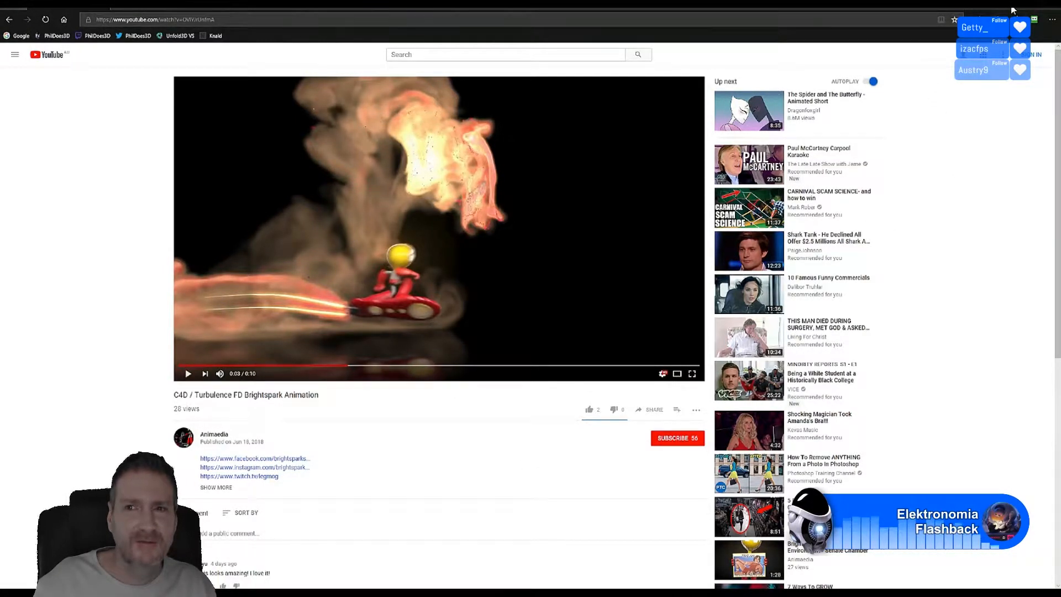
pyautogui.hotkey('alt', 'Tab')
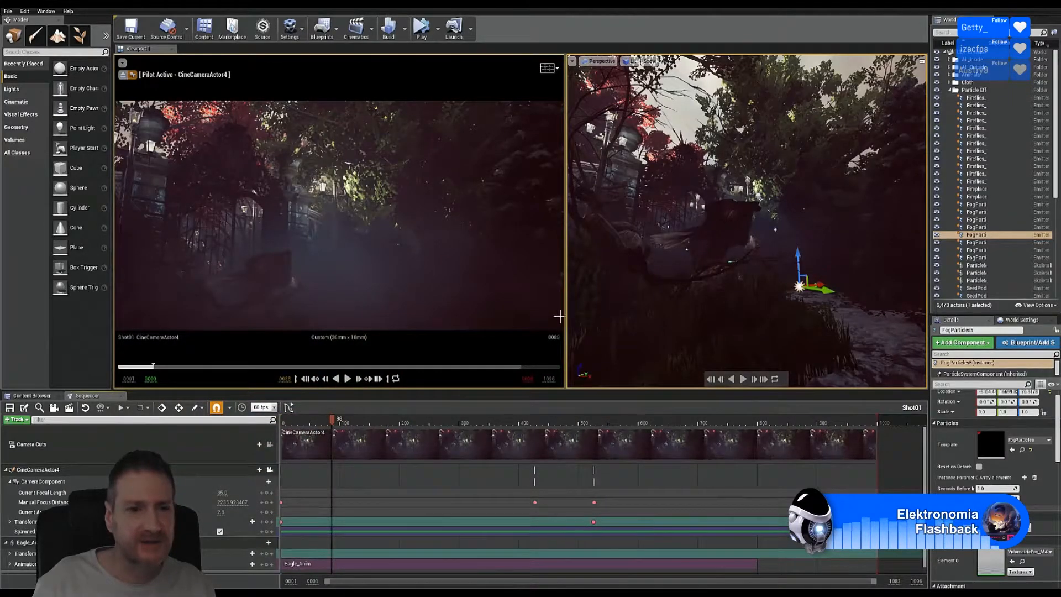
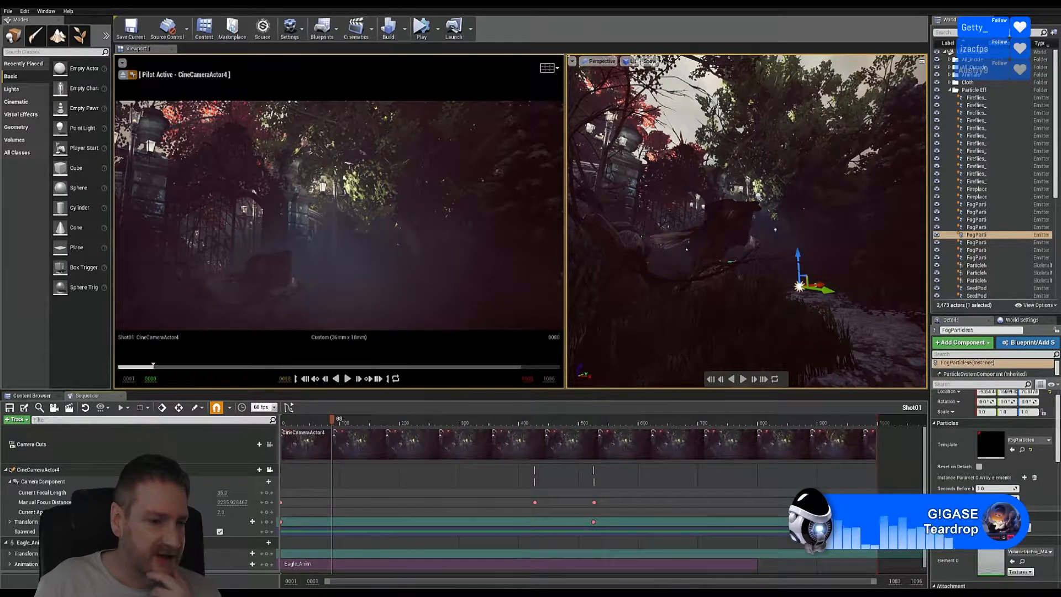
# Step: Select Shot01's CameraComponent track in Sequencer and scroll through its settings
pyautogui.press('super')
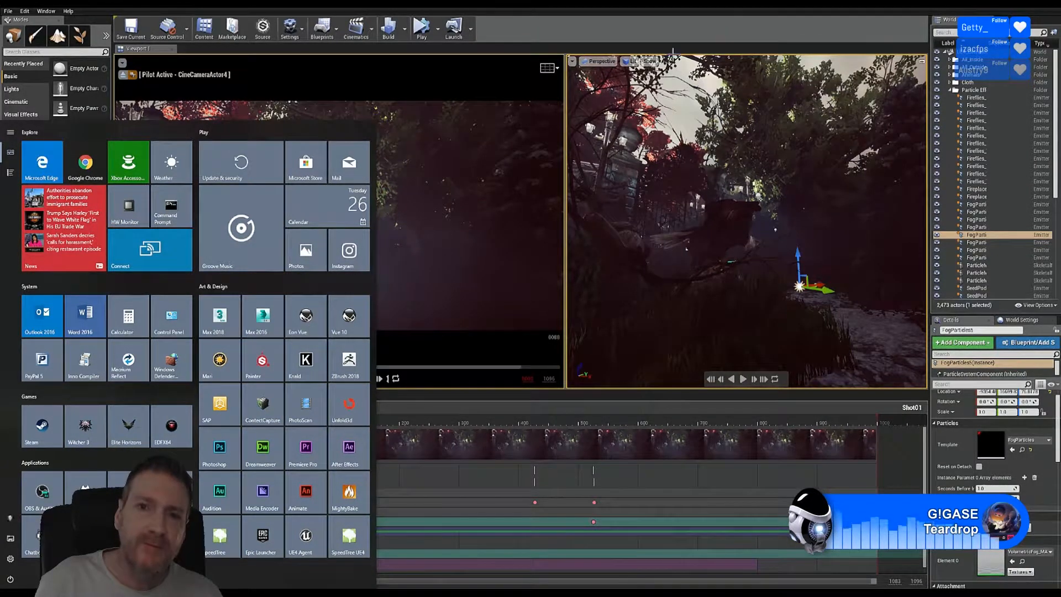
pyautogui.click(645, 24)
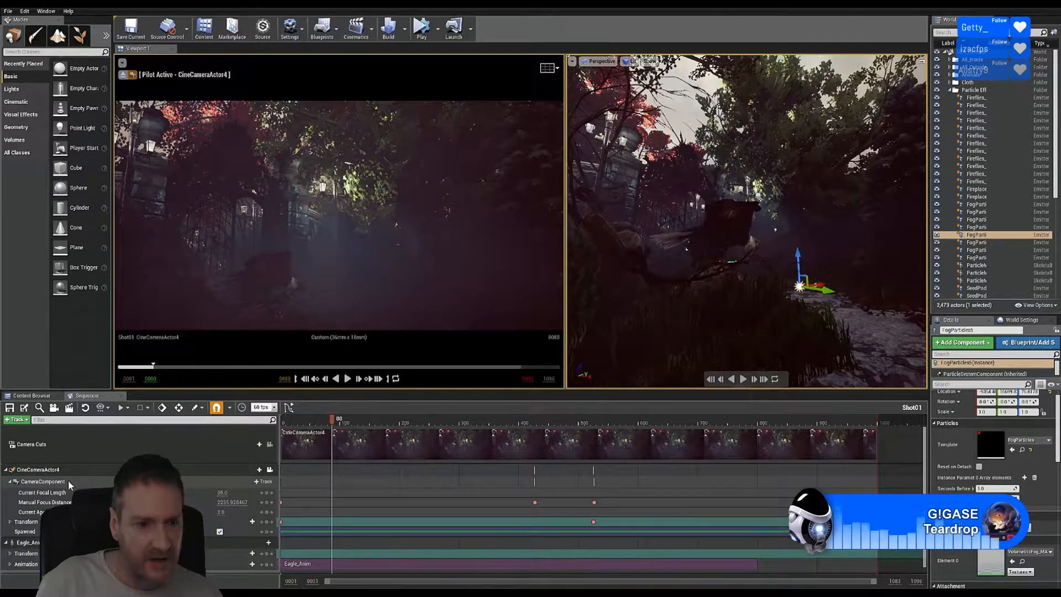
pyautogui.click(68, 479)
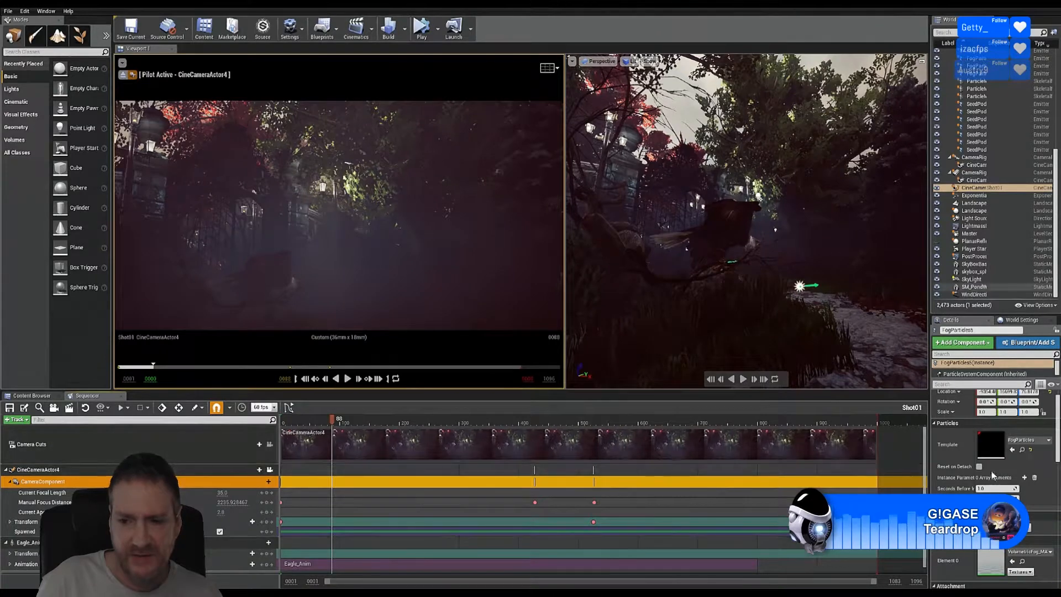
pyautogui.scroll(-2, 1013, 467)
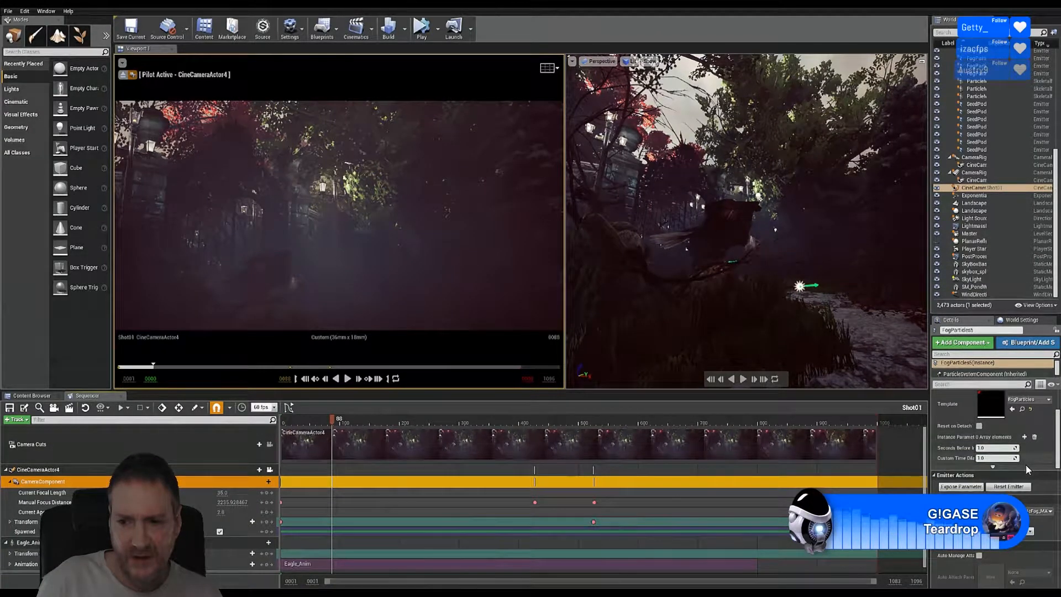
pyautogui.scroll(-3, 1027, 468)
pyautogui.scroll(-4, 1039, 468)
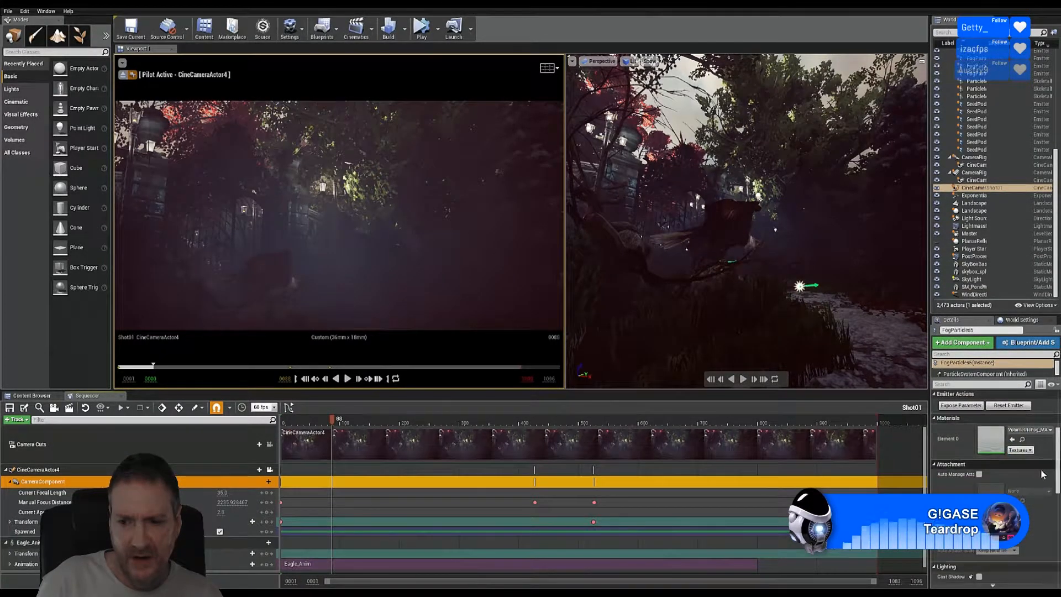
pyautogui.scroll(-3, 1040, 469)
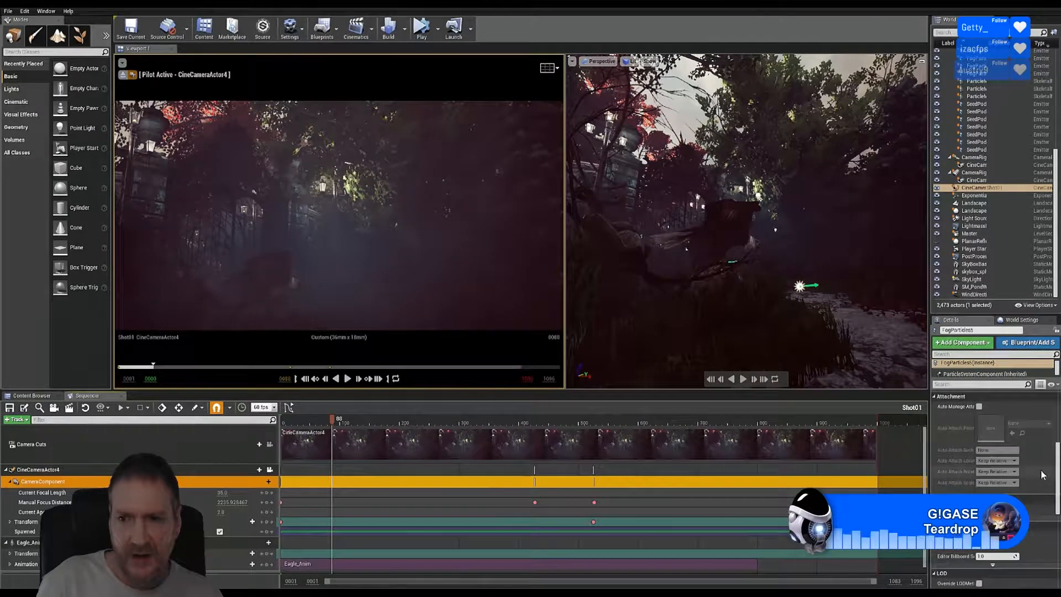
# Step: Review CineCameraActor4's Details (35.0 focal length, 2.8 aperture), then deselect all actors
pyautogui.click(976, 181)
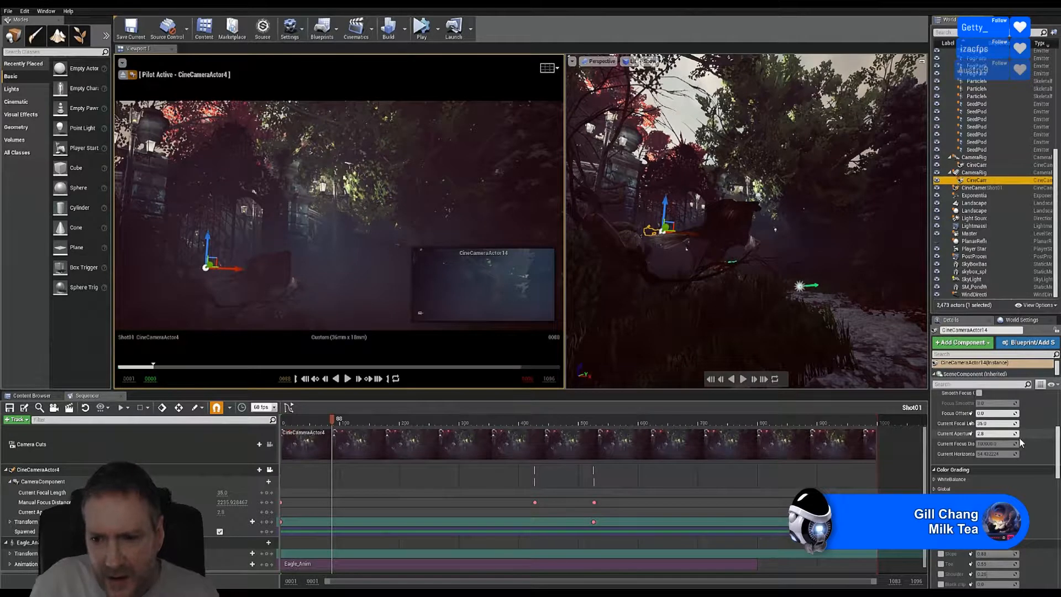
pyautogui.scroll(-3, 1022, 442)
pyautogui.scroll(-5, 1028, 459)
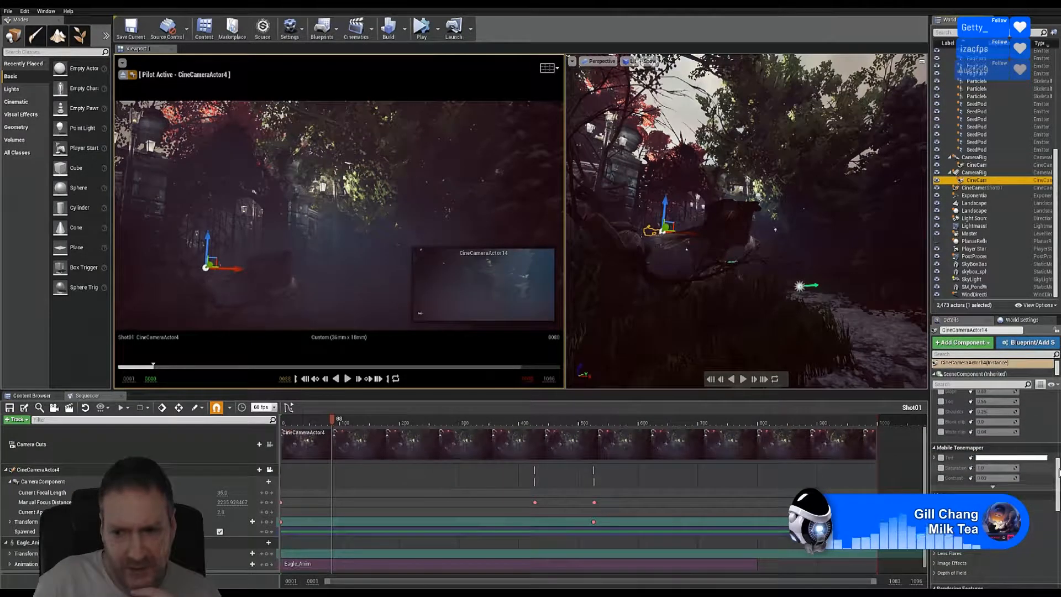
pyautogui.moveTo(1056, 441); pyautogui.dragTo(1056, 402)
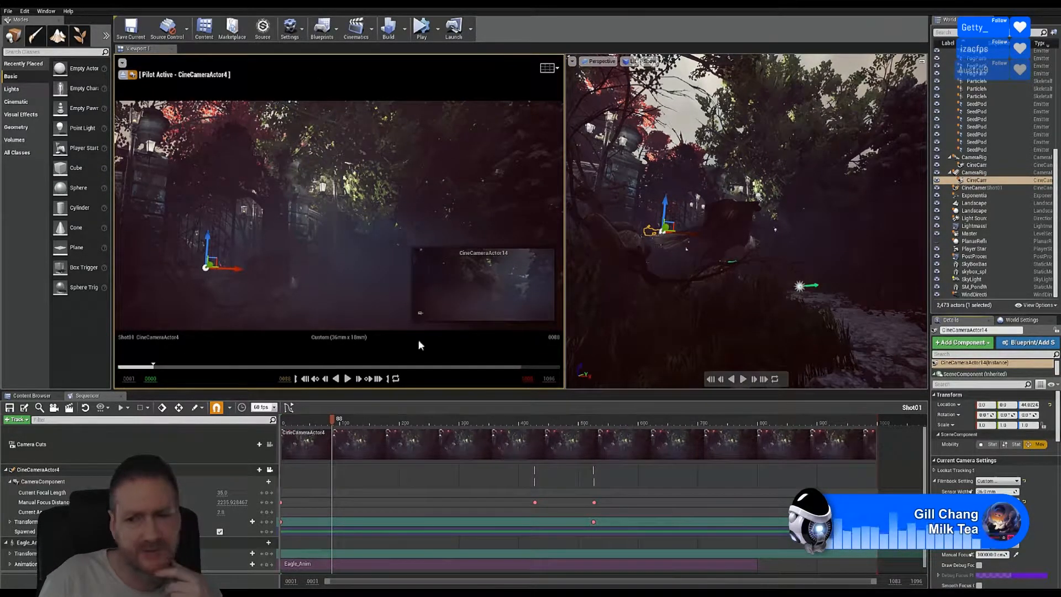
pyautogui.click(164, 443)
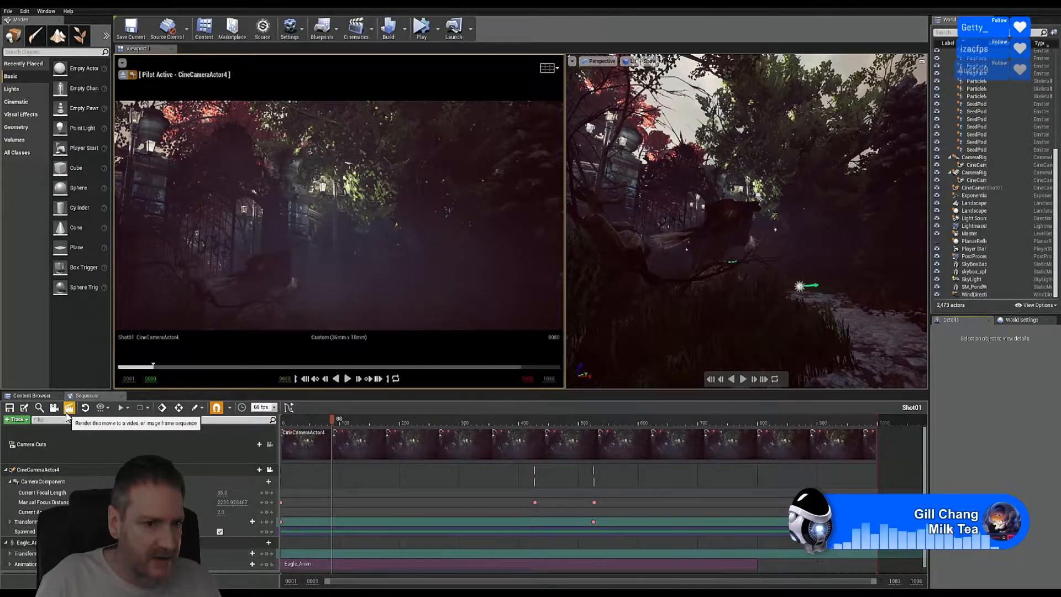
# Step: Open Render Movie Settings for Shot01 and enlarge the dialog to show its Animation section
pyautogui.click(68, 409)
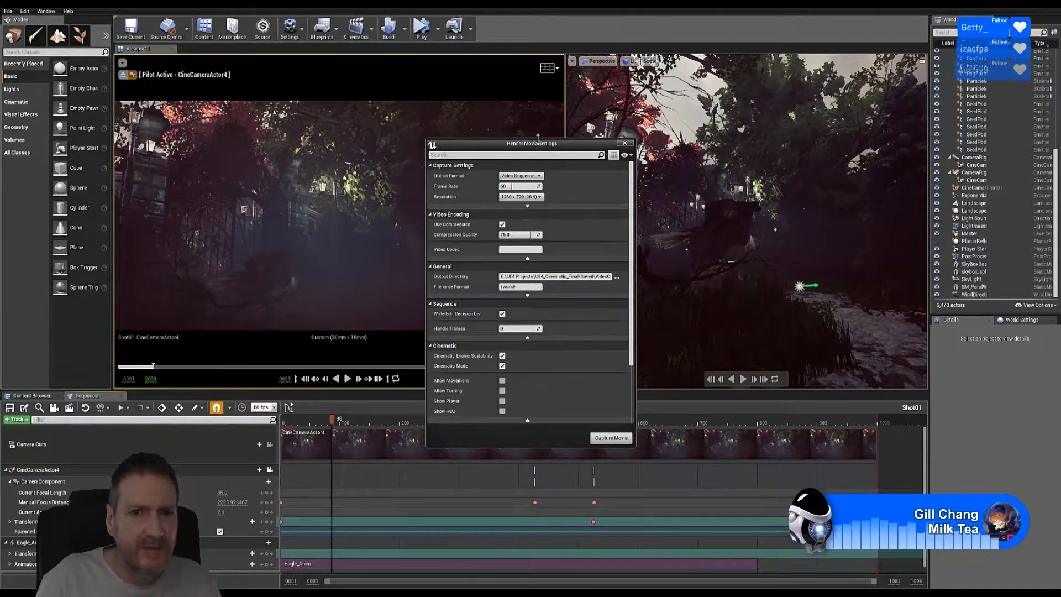
pyautogui.moveTo(537, 134); pyautogui.dragTo(535, 111)
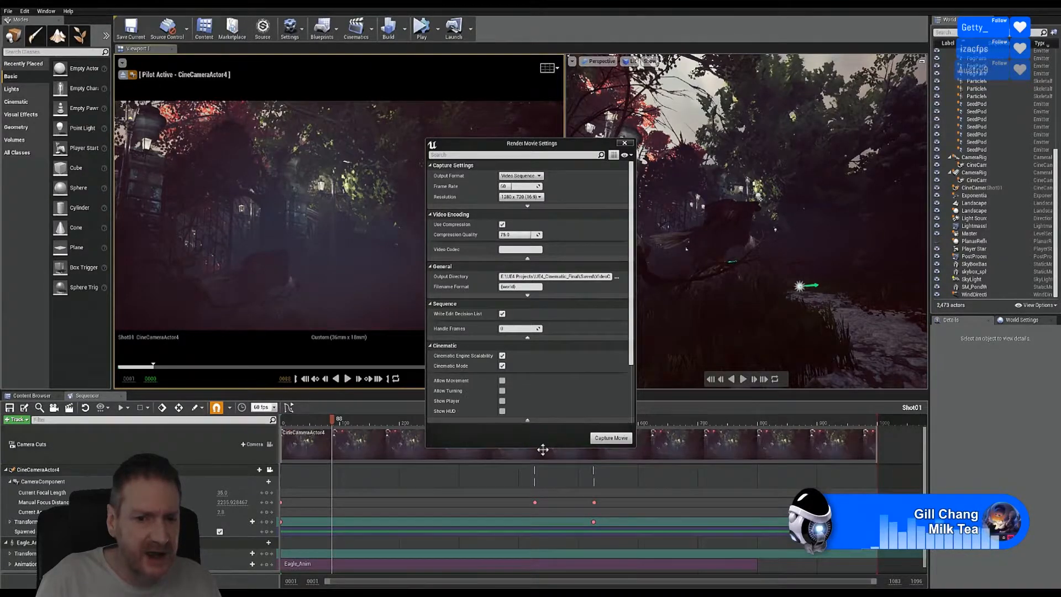
pyautogui.moveTo(541, 447); pyautogui.dragTo(542, 466)
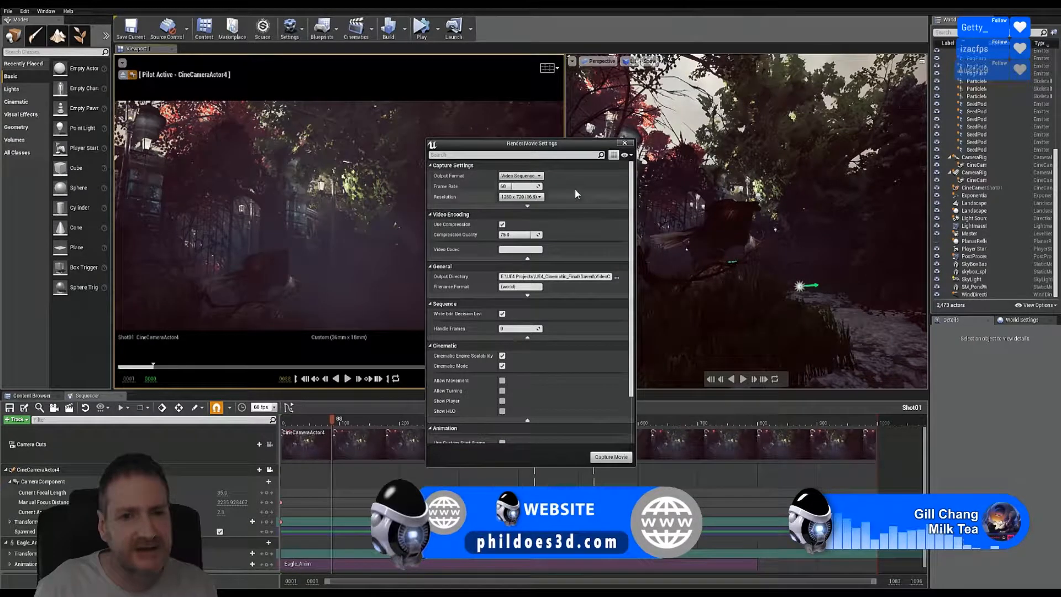
# Step: Switch the output to a PNG image sequence at 3840 x 2160 (16:9)
pyautogui.click(534, 176)
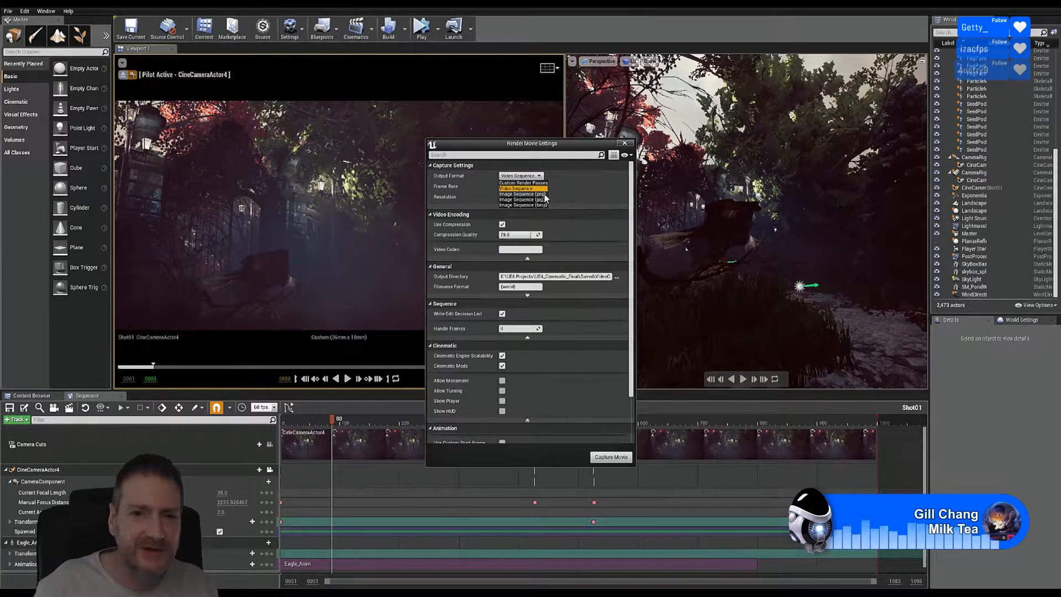
pyautogui.click(545, 194)
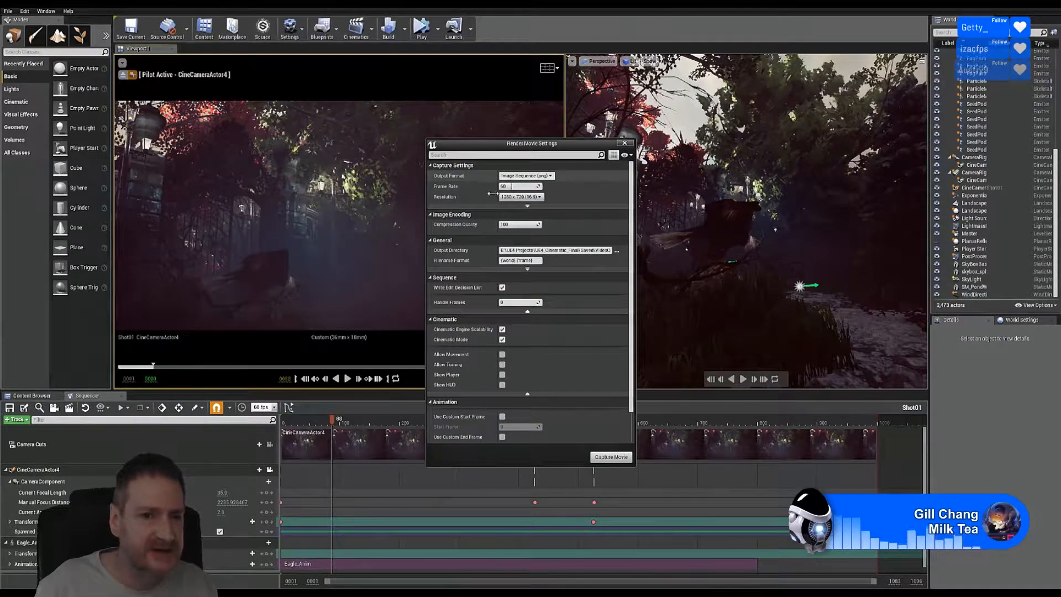
pyautogui.click(541, 197)
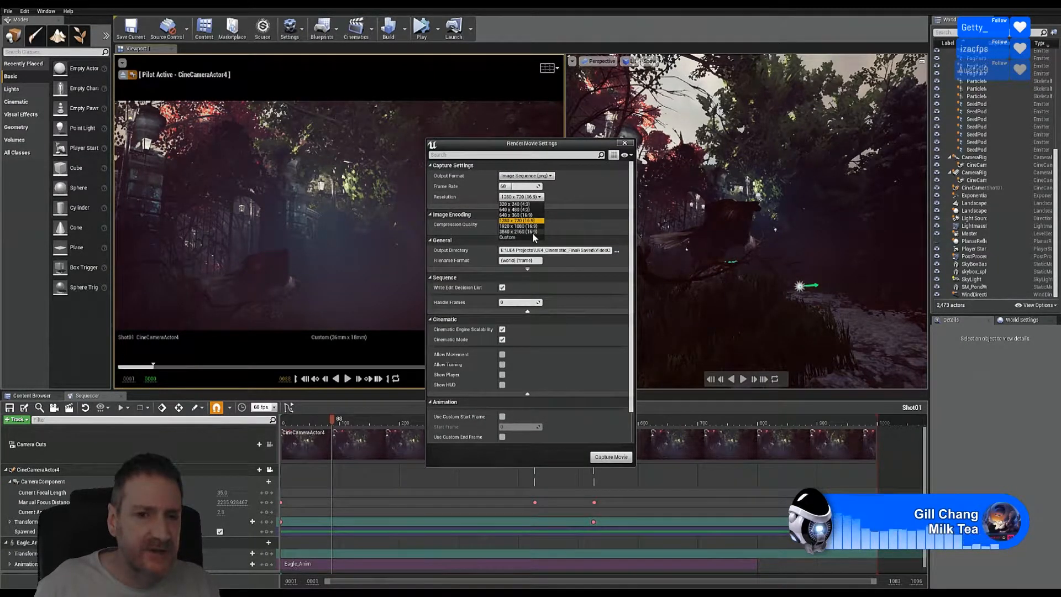
pyautogui.click(532, 232)
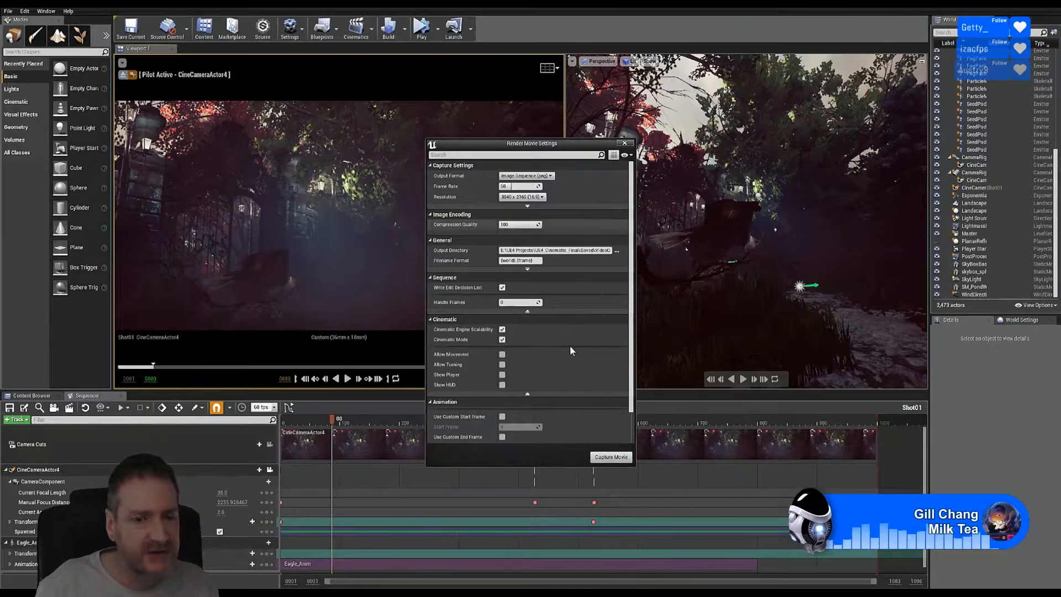
# Step: Set the output directory to UE4 Projects\House In Hollow Cinematic\Shots\Shot01
pyautogui.click(617, 252)
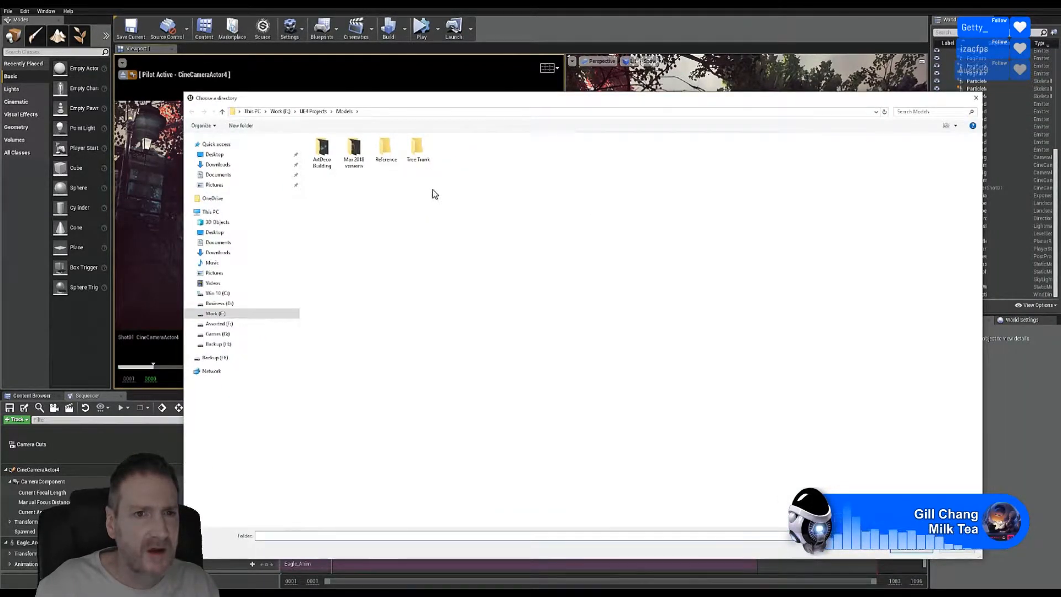
pyautogui.click(313, 112)
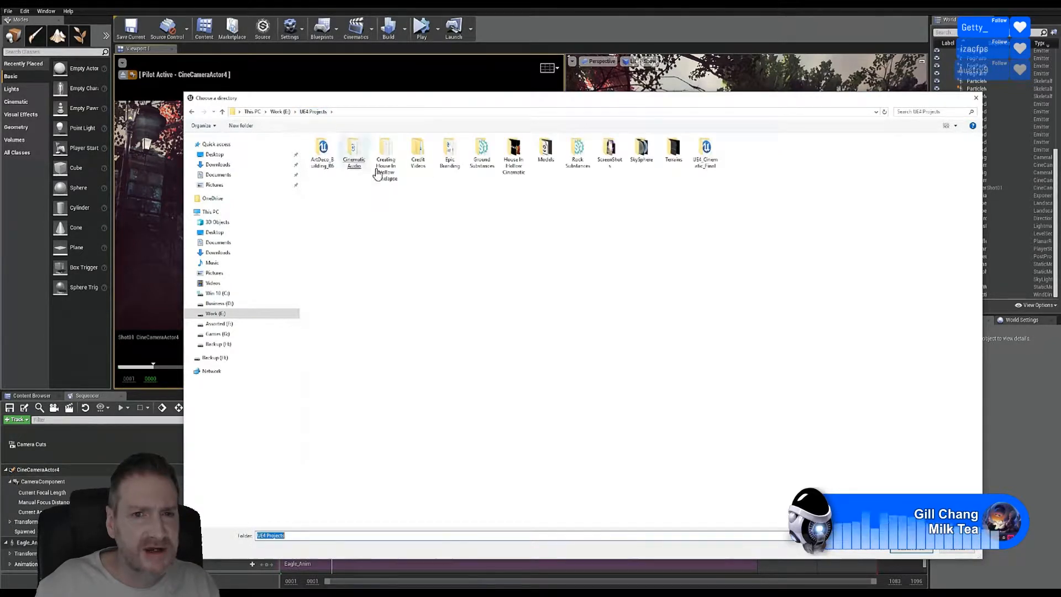
pyautogui.doubleClick(515, 161)
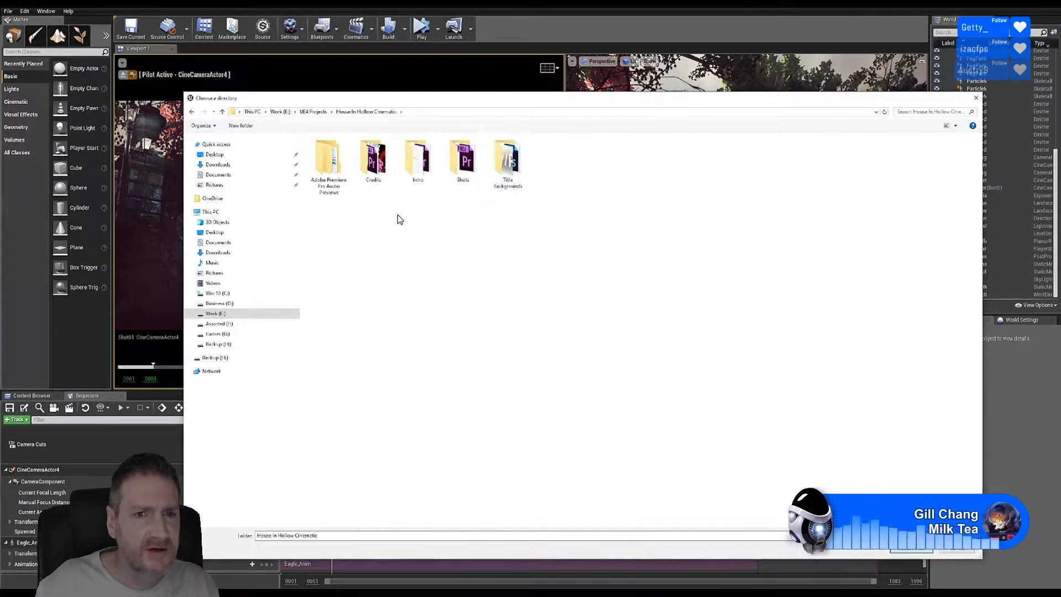
pyautogui.doubleClick(472, 166)
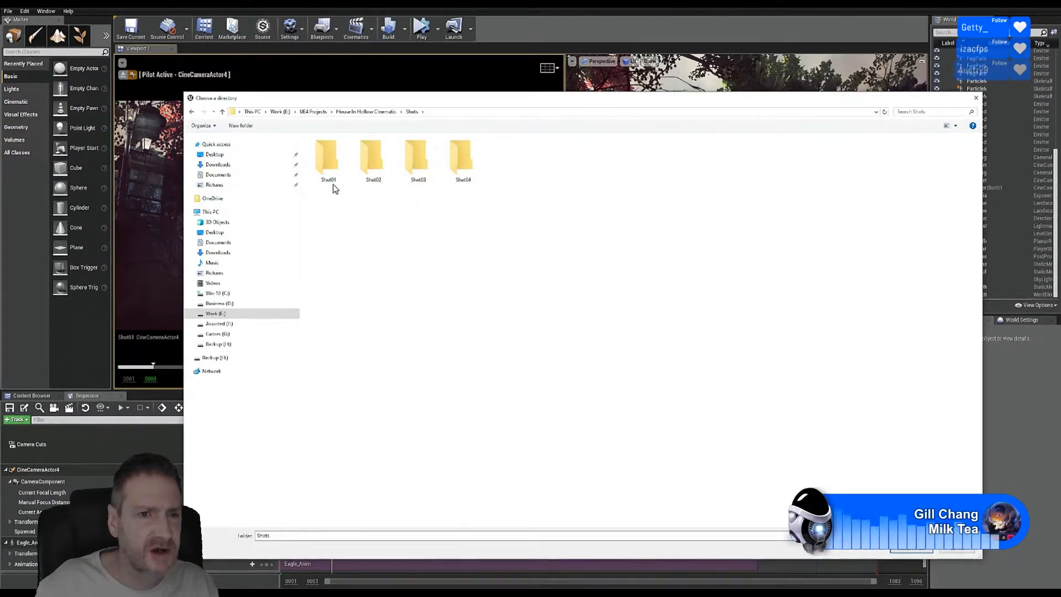
pyautogui.doubleClick(327, 161)
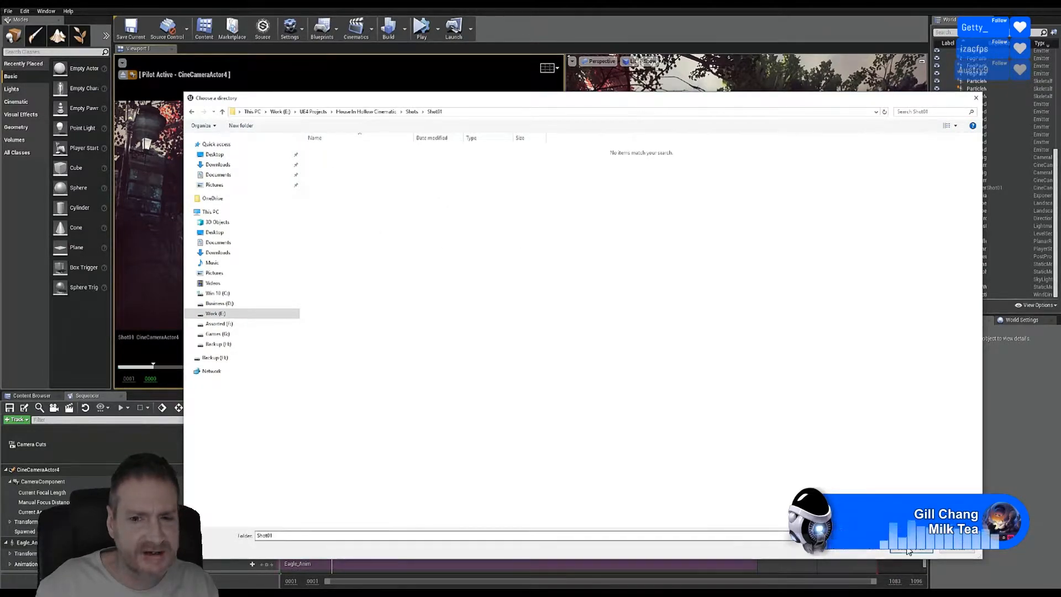
pyautogui.press('Return')
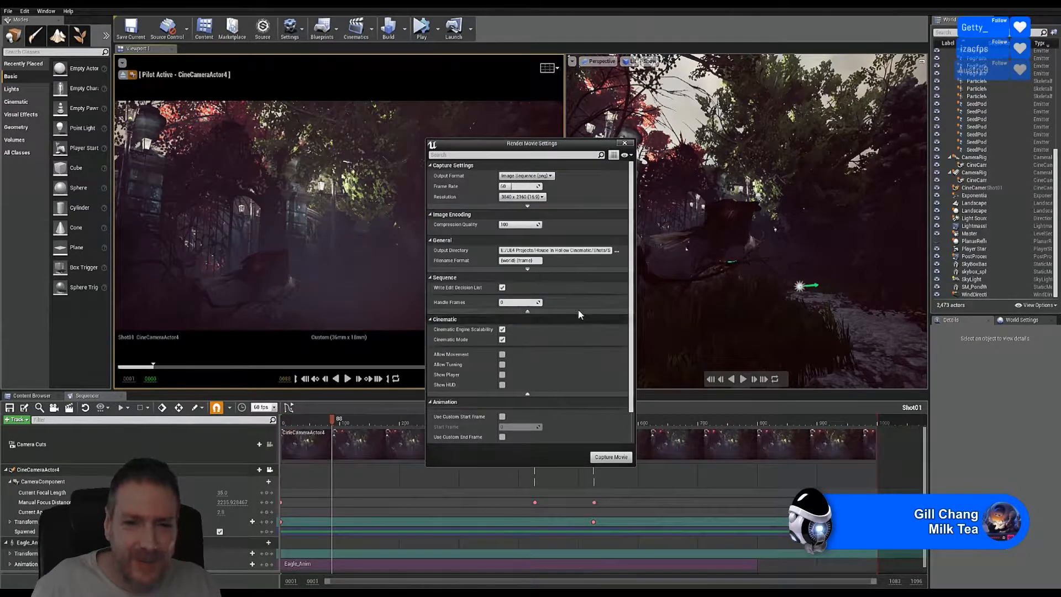
pyautogui.click(502, 339)
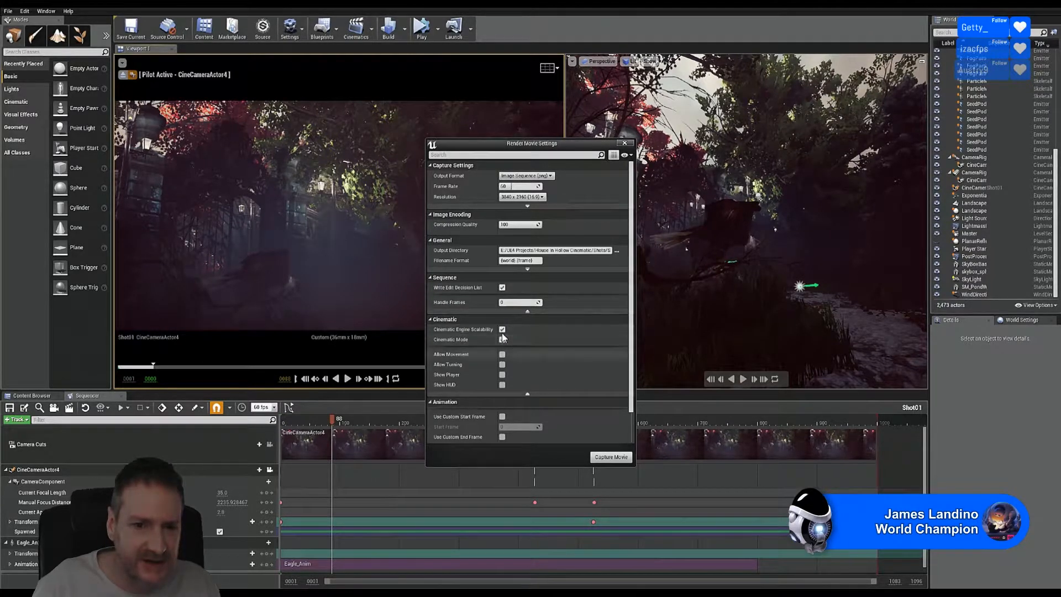
pyautogui.click(502, 339)
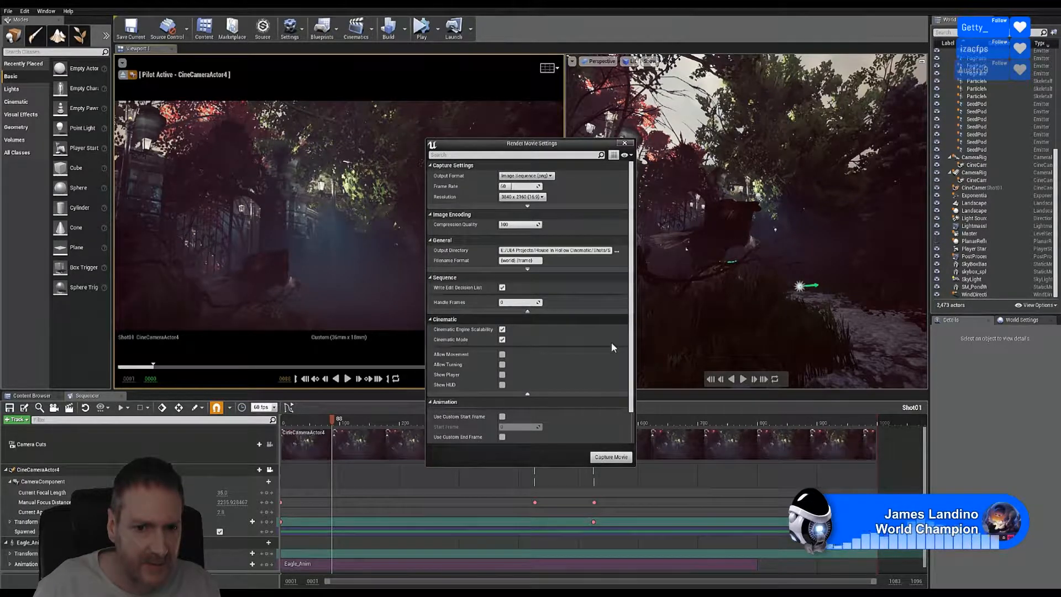
pyautogui.scroll(-2, 575, 373)
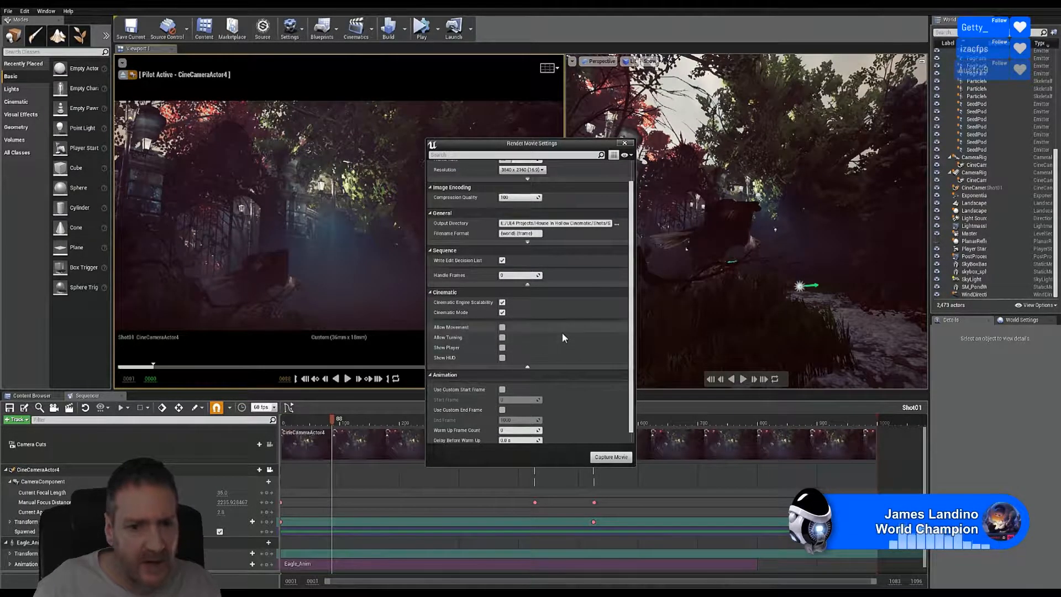
pyautogui.scroll(-1, 564, 334)
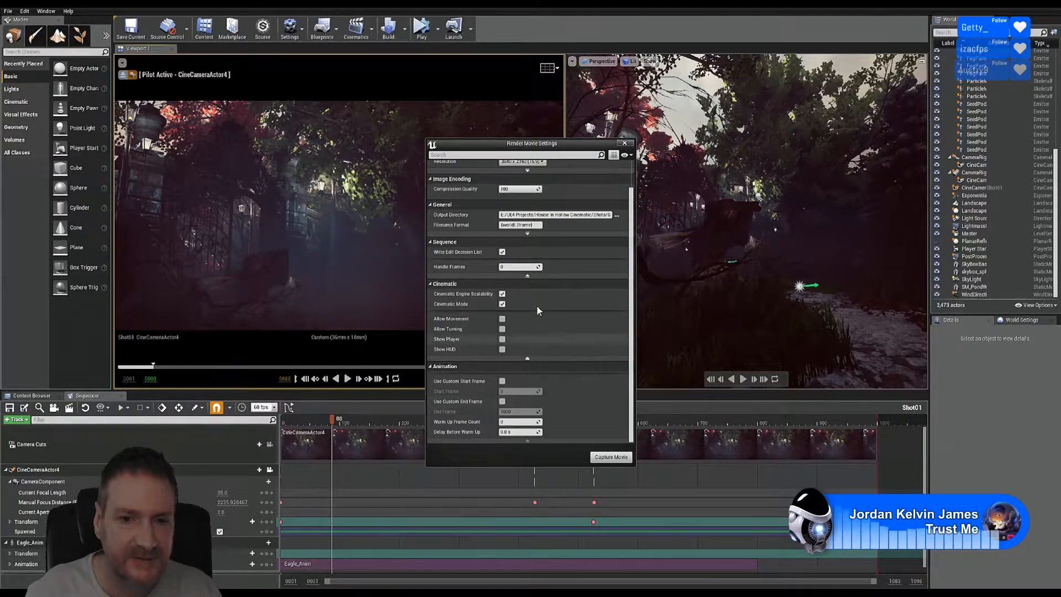
pyautogui.click(528, 277)
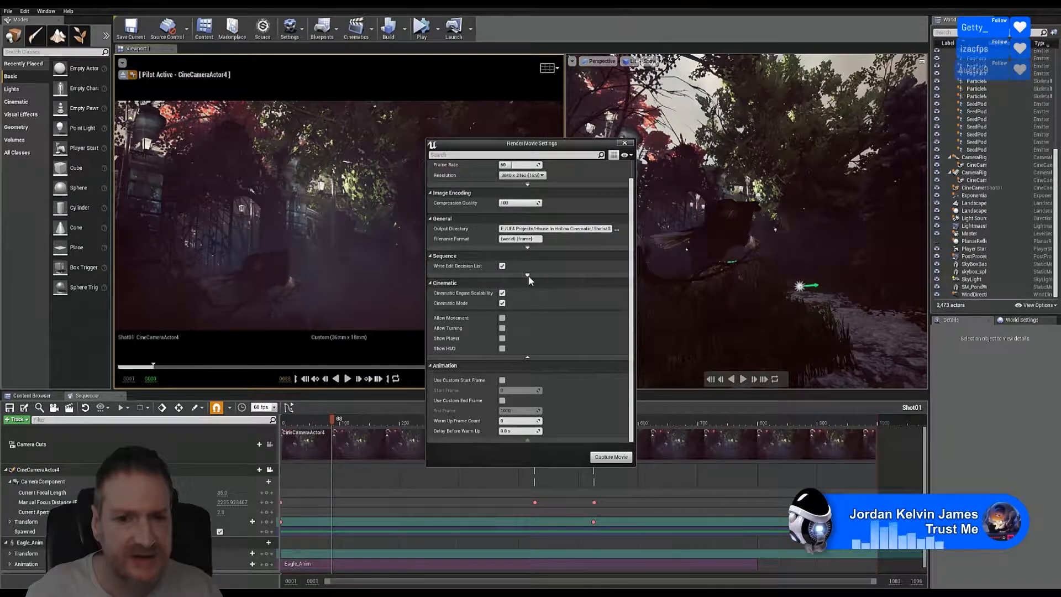
pyautogui.click(528, 276)
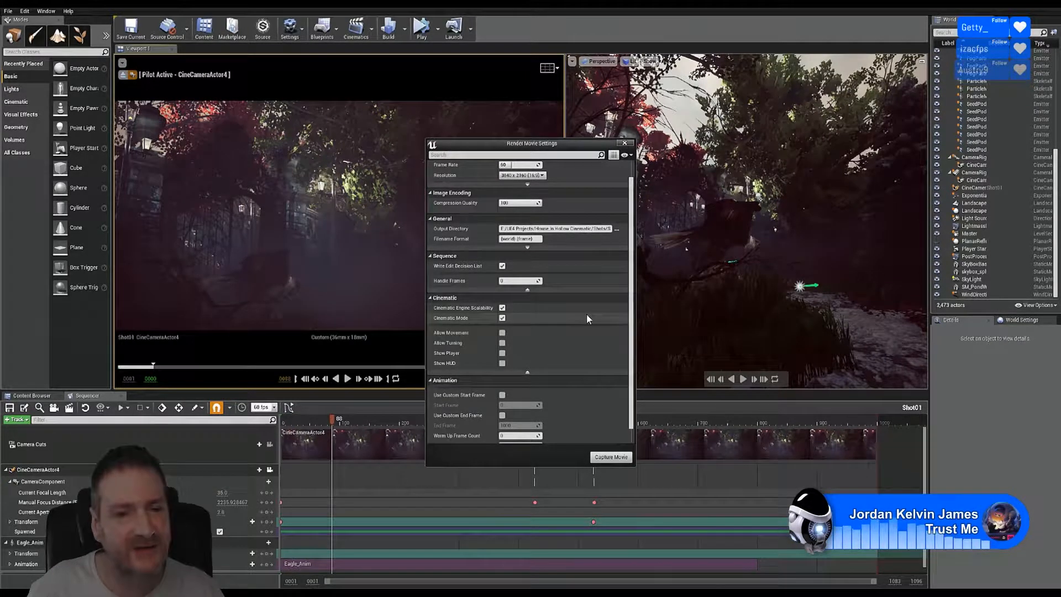
pyautogui.scroll(-1, 587, 319)
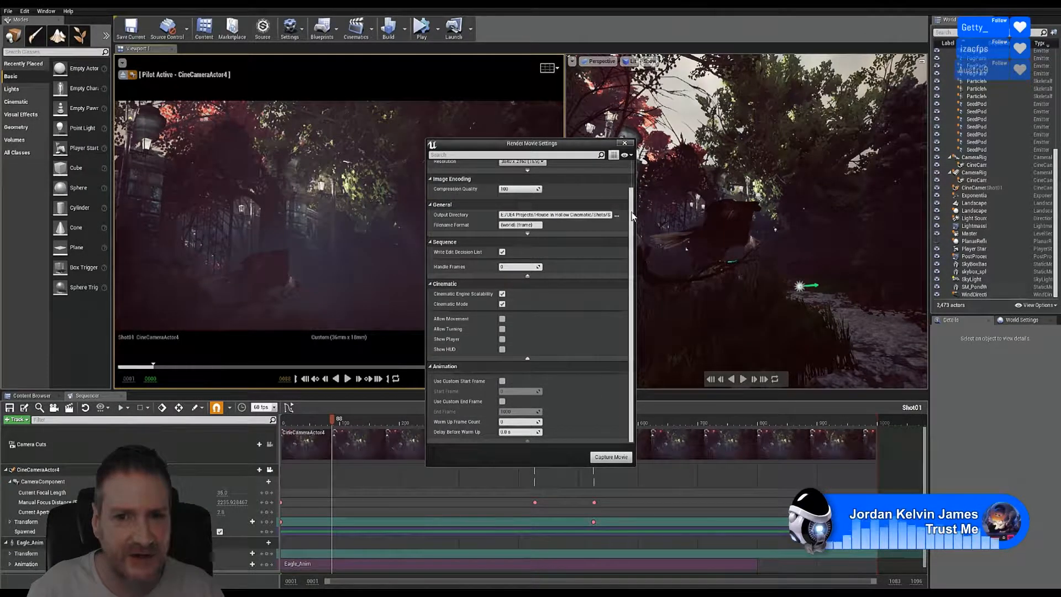
pyautogui.moveTo(632, 212); pyautogui.dragTo(633, 184)
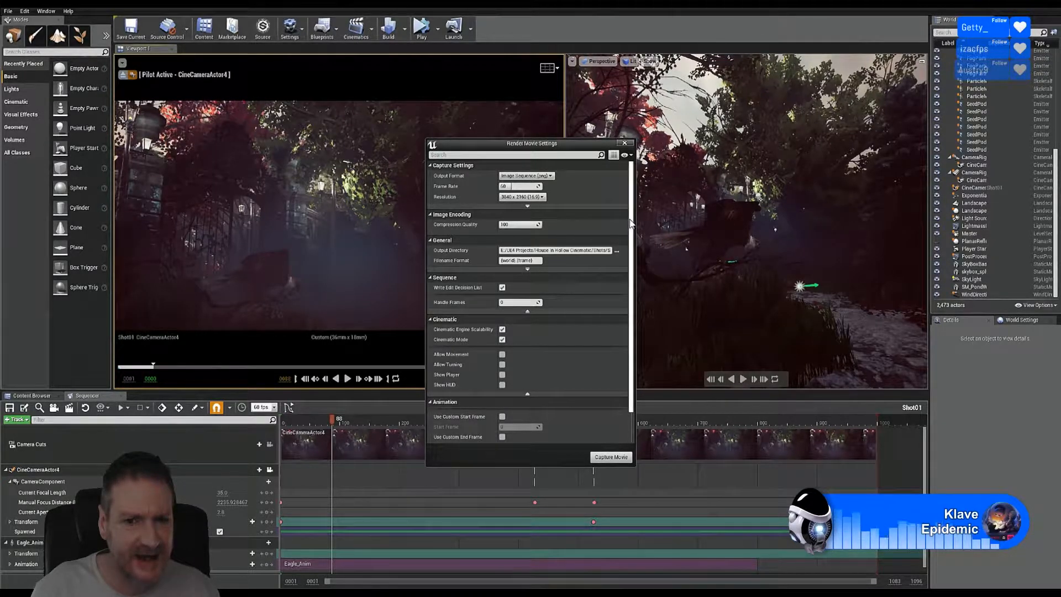
pyautogui.scroll(-2, 631, 264)
pyautogui.scroll(2, 630, 244)
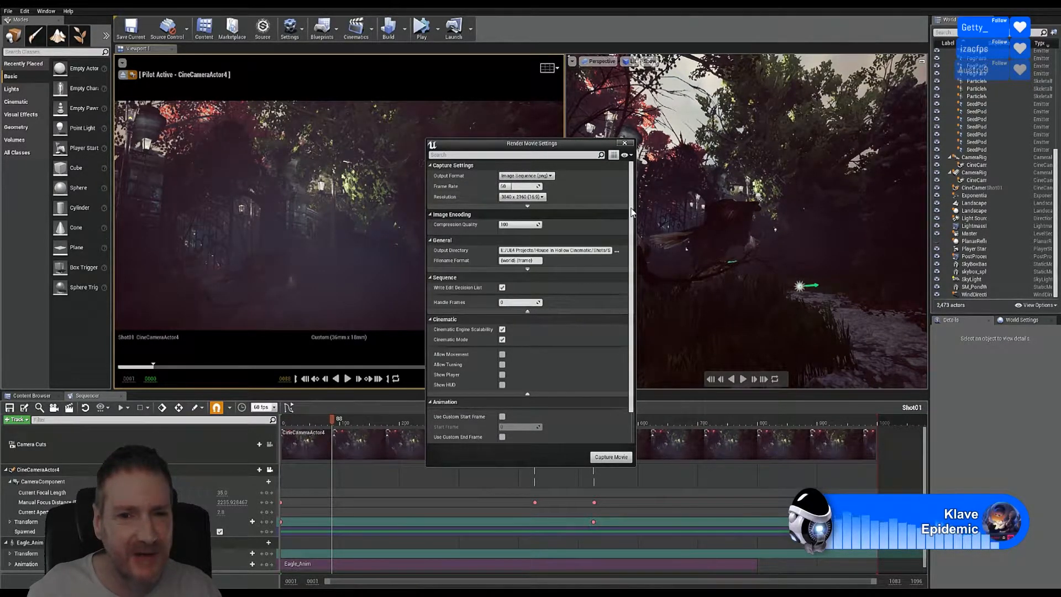
pyautogui.moveTo(631, 214); pyautogui.dragTo(633, 243)
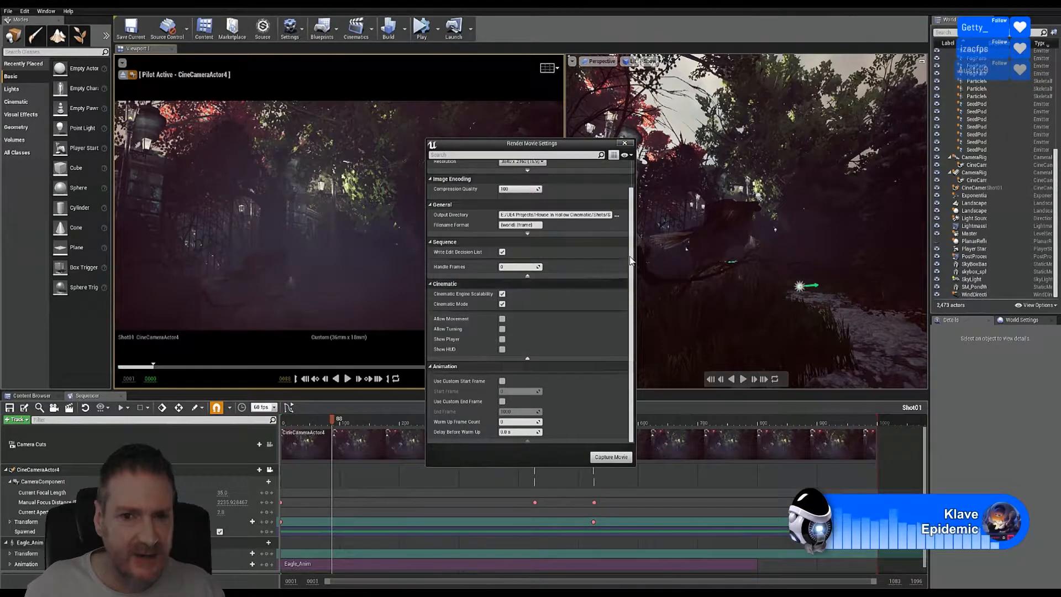
pyautogui.moveTo(635, 206); pyautogui.dragTo(632, 188)
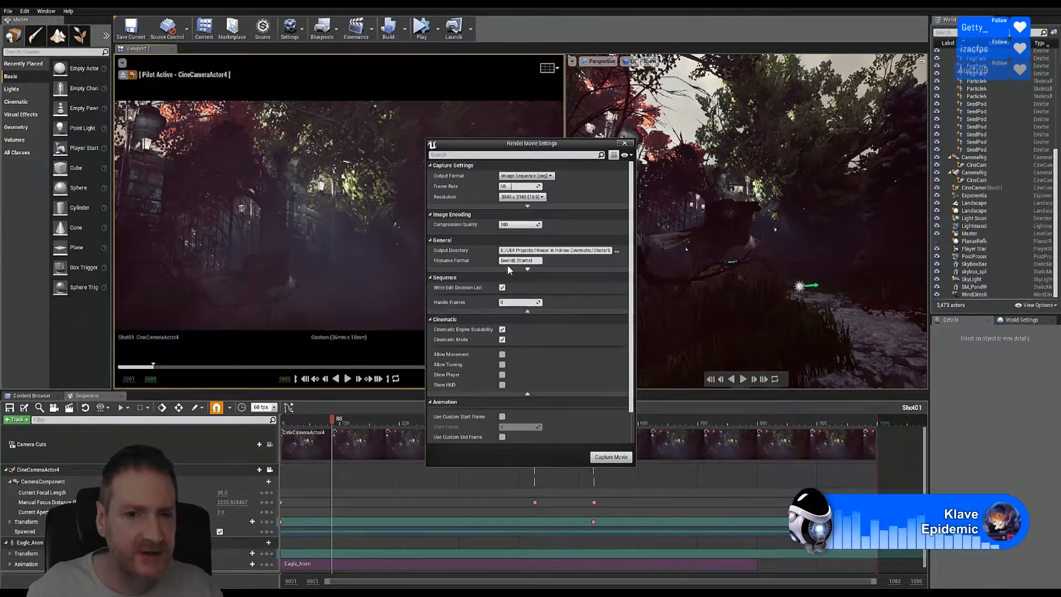
pyautogui.moveTo(514, 262)
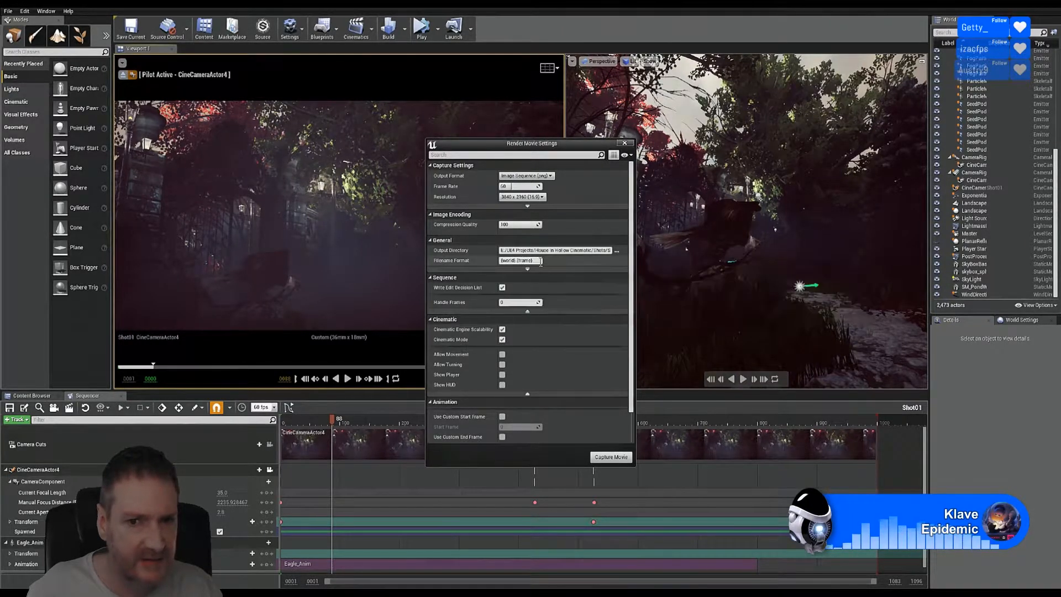
pyautogui.moveTo(632, 259); pyautogui.dragTo(635, 283)
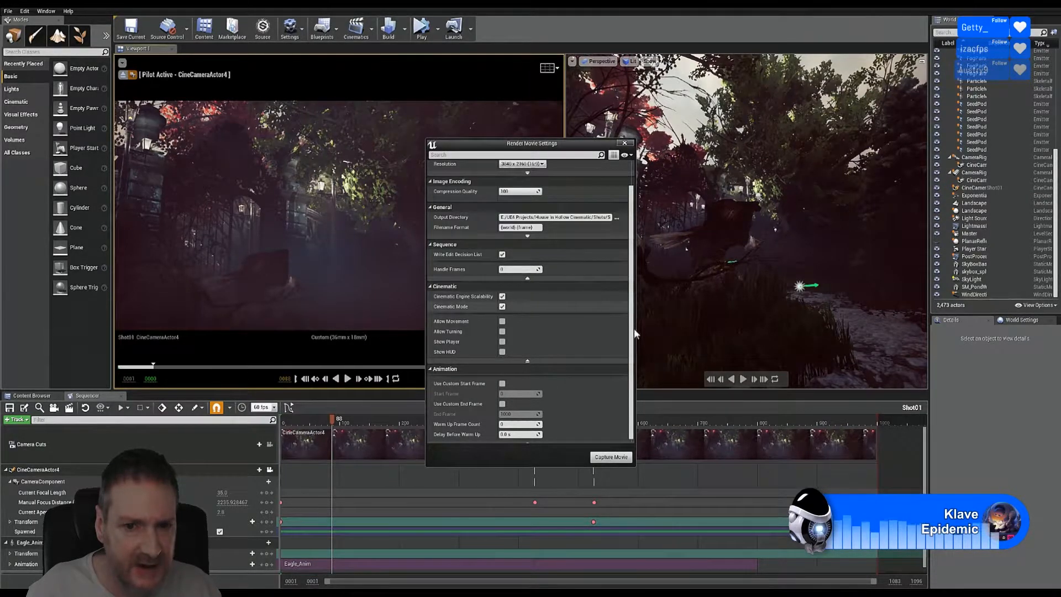
# Step: Set Delay Before Warm Up to 10 seconds in the Animation options
pyautogui.scroll(-1, 633, 331)
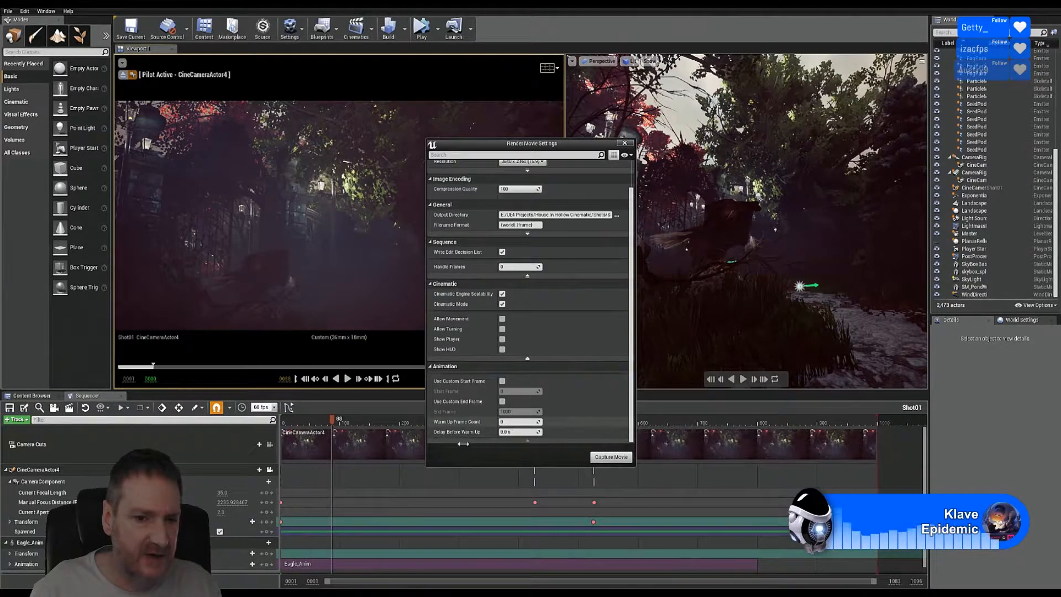
pyautogui.click(504, 432)
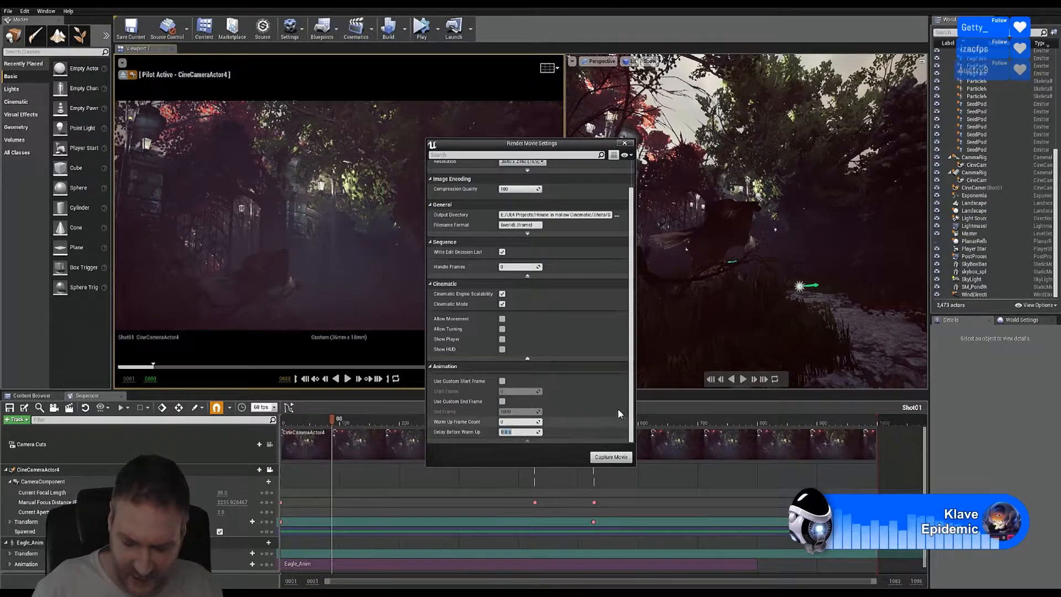
pyautogui.write('1')
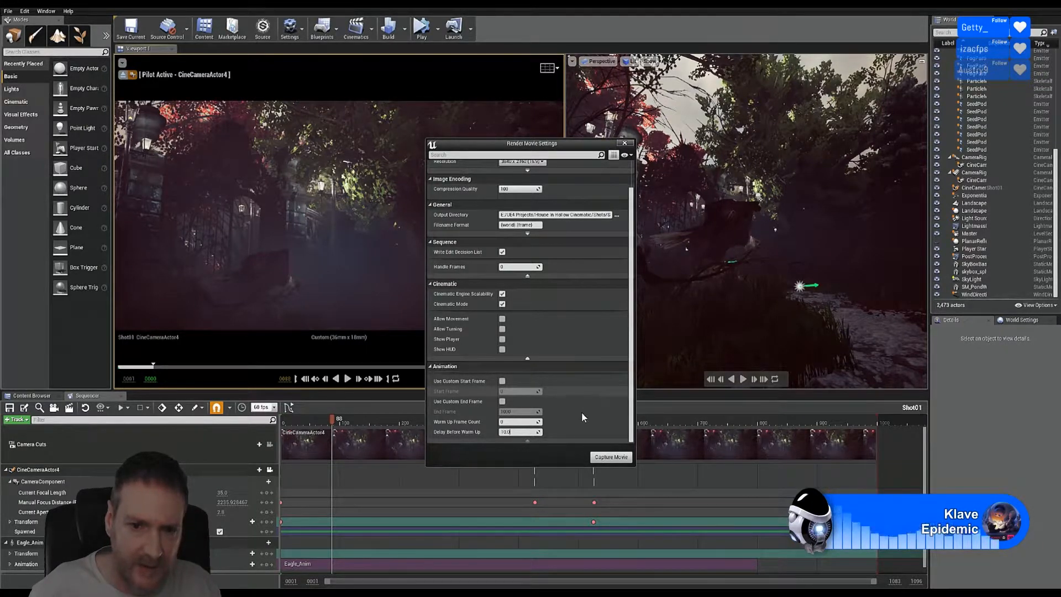
pyautogui.write('0')
pyautogui.press('Return')
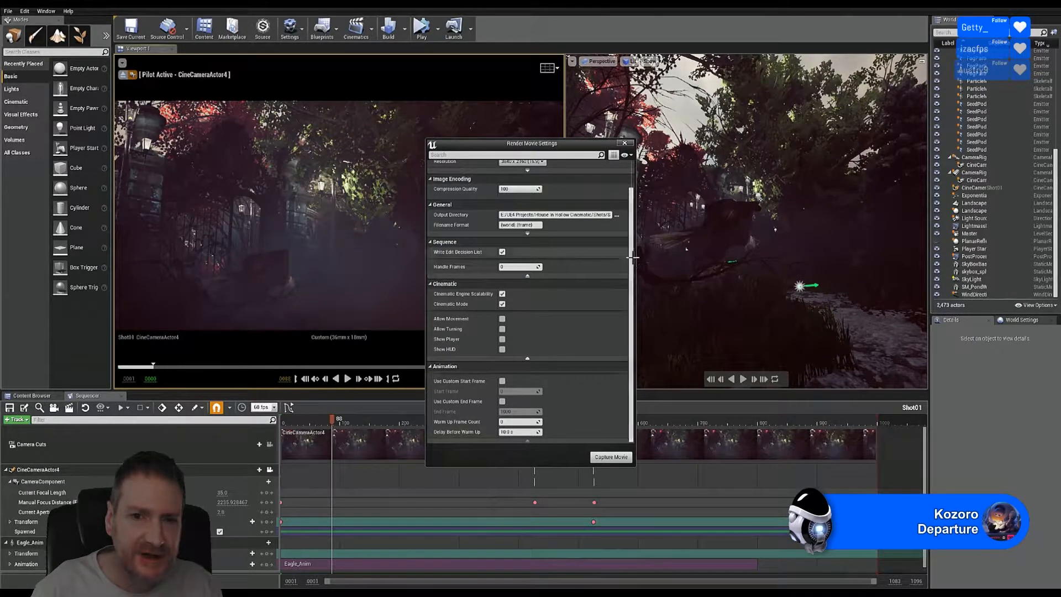
# Step: Start Capture Movie for Shot01, then check the Shot01 output folder in File Explorer
pyautogui.scroll(2, 635, 220)
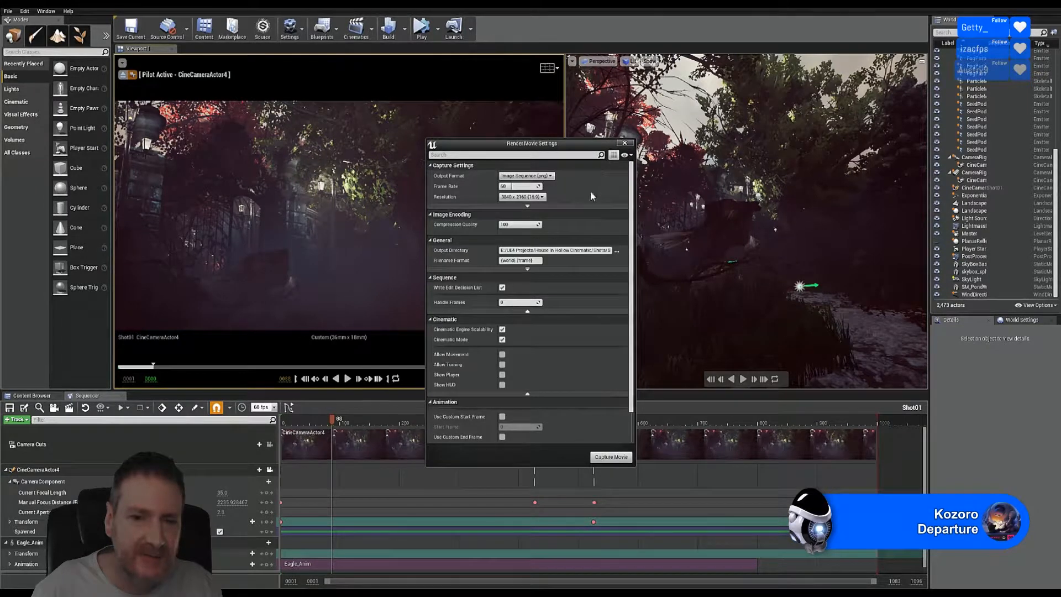
pyautogui.click(610, 457)
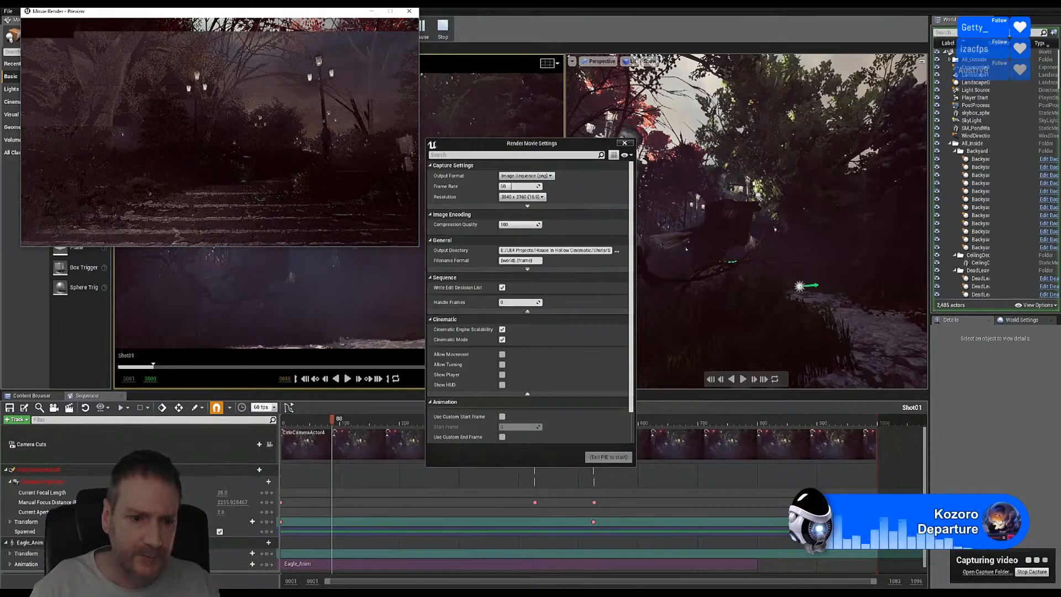
pyautogui.click(260, 592)
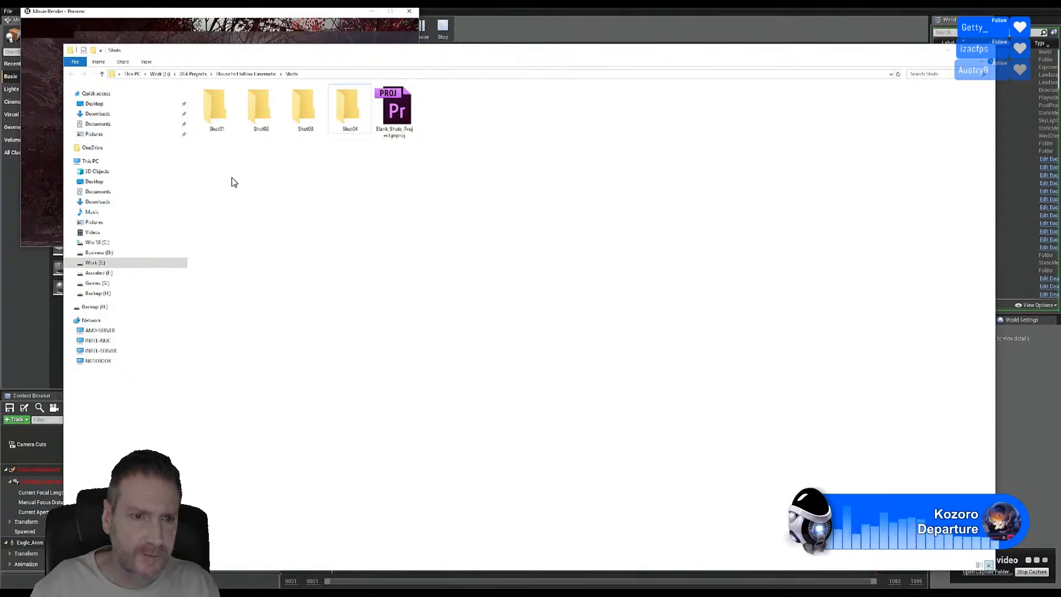
pyautogui.click(219, 119)
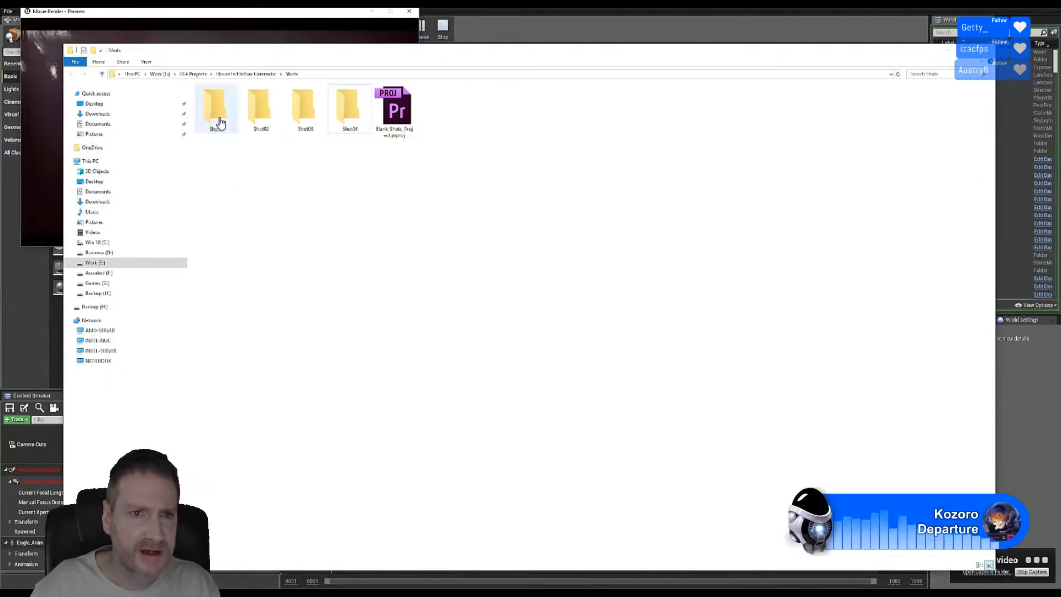
pyautogui.click(950, 51)
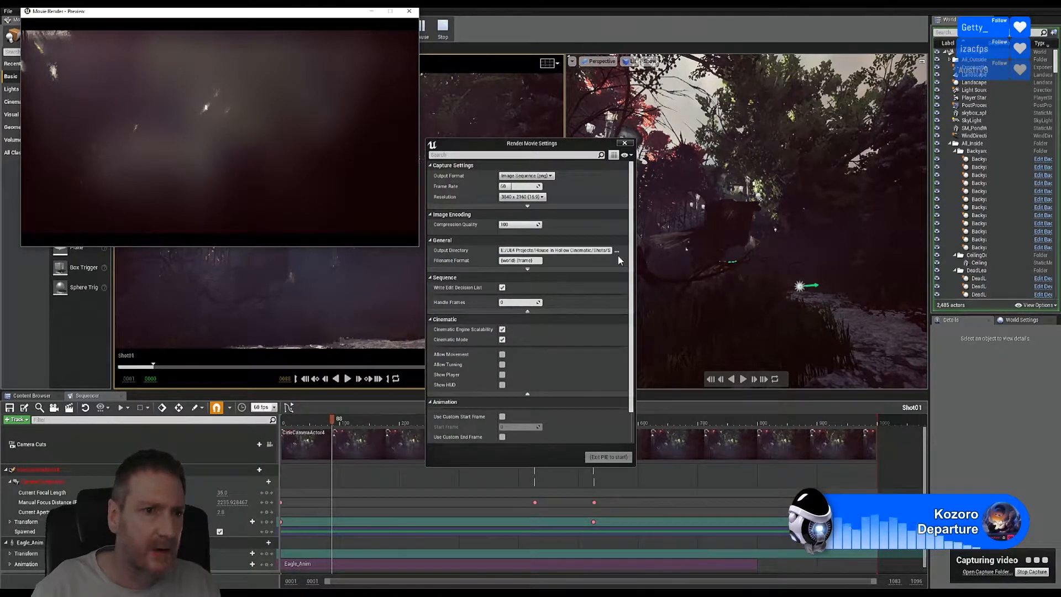
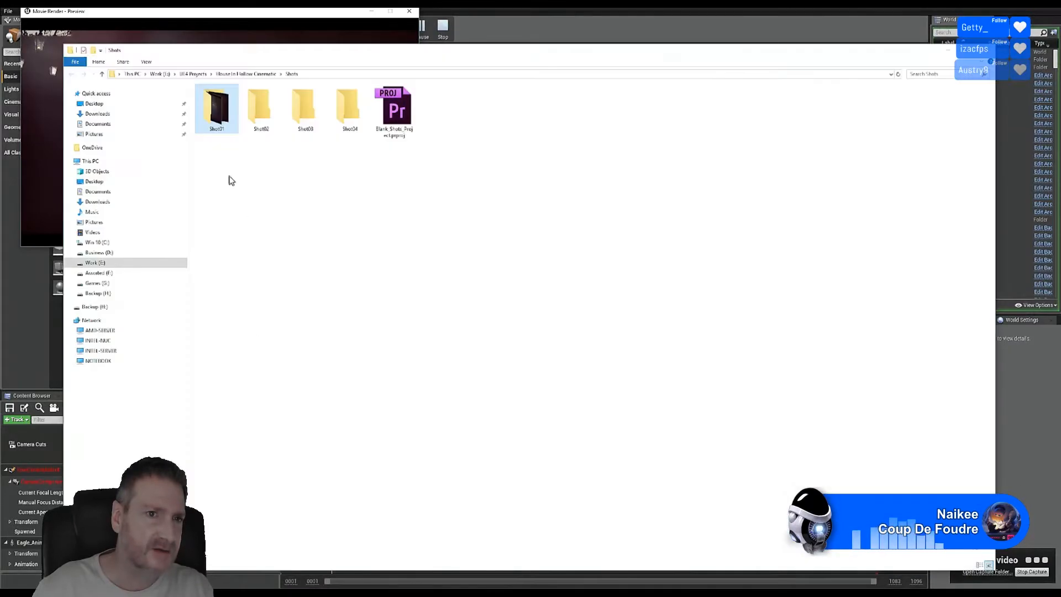
# Step: Check the rendered PNG frames in the Shot01 folder, then minimize File Explorer
pyautogui.doubleClick(220, 117)
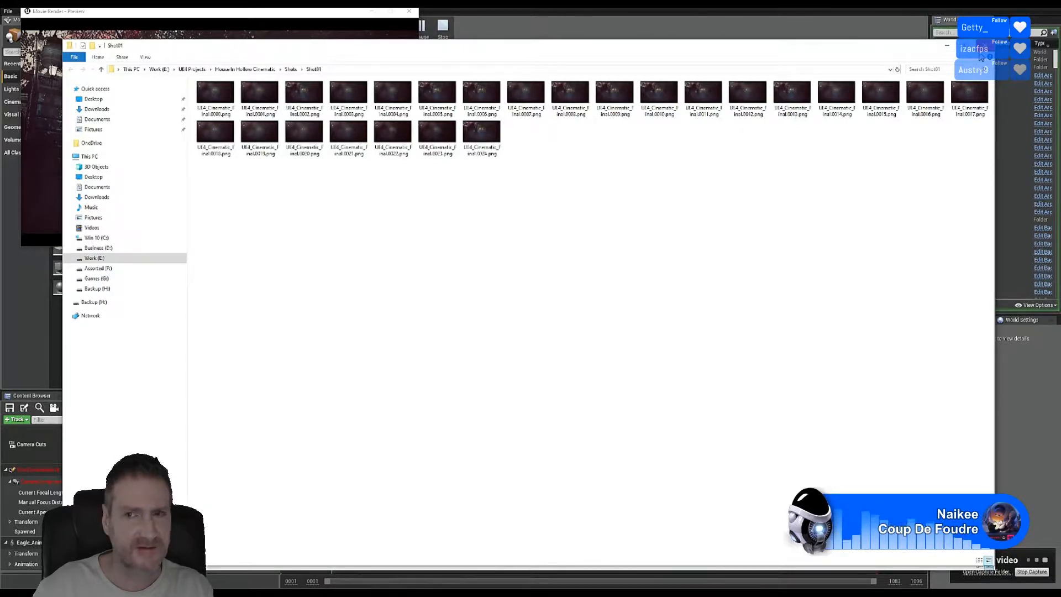
pyautogui.hotkey('alt', 'Up')
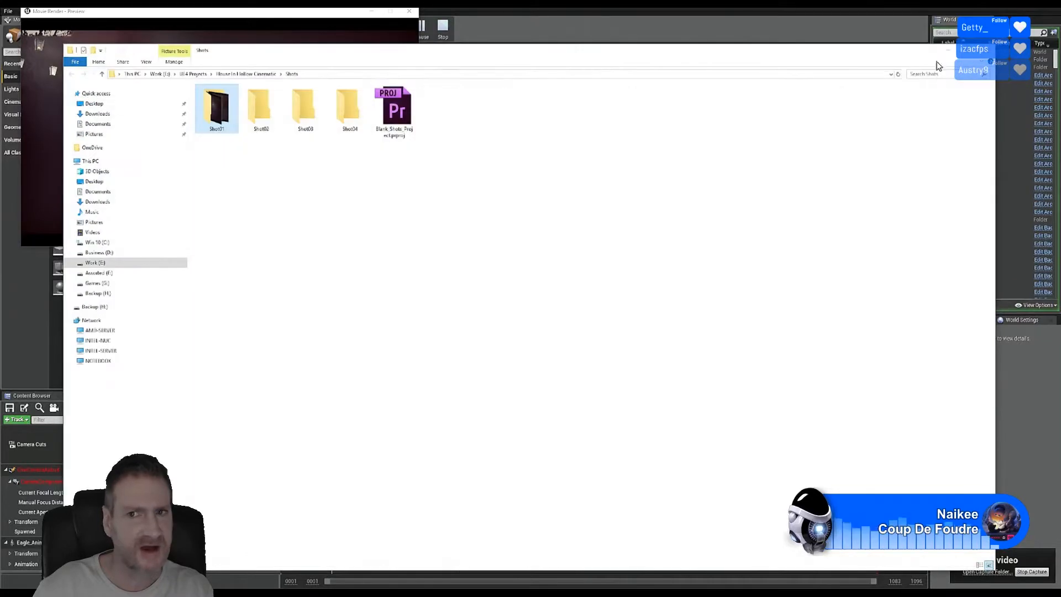
pyautogui.click(945, 54)
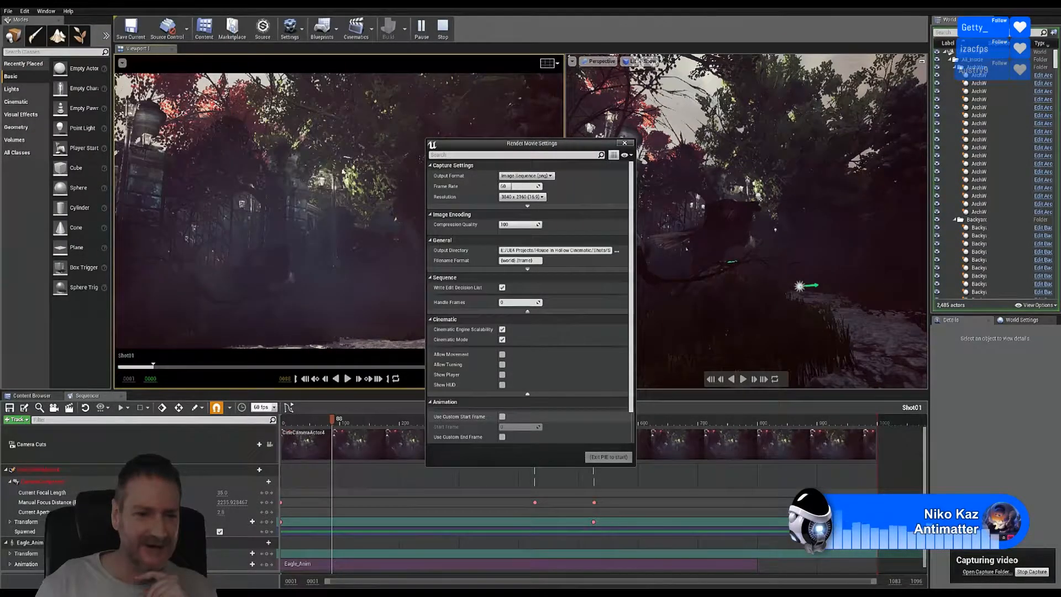
# Step: Bring the Movie Render - Preview window forward, then hide it to reveal the editor
pyautogui.moveTo(316, 594)
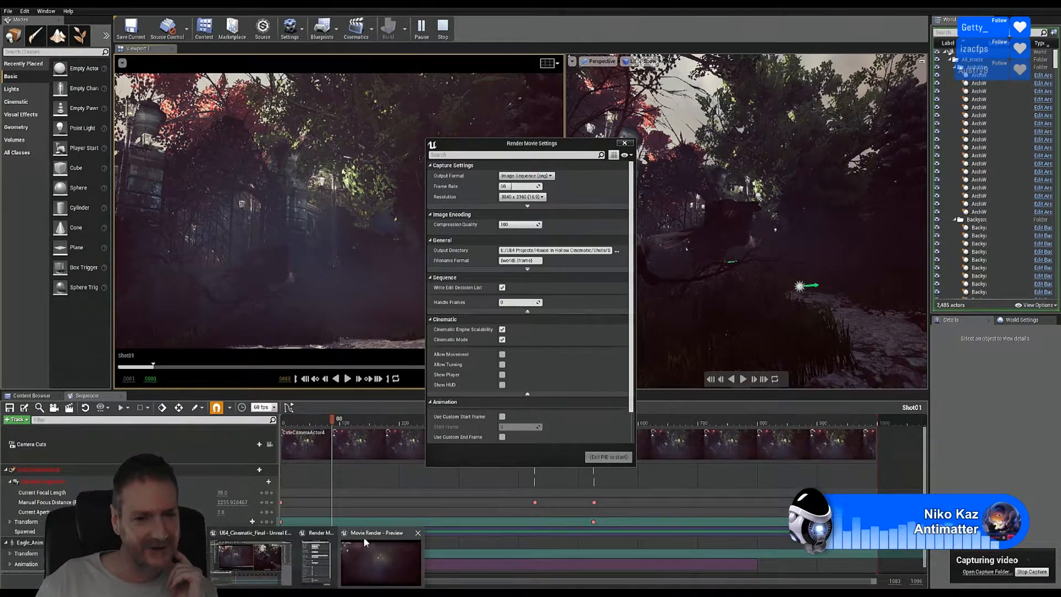
pyautogui.click(364, 535)
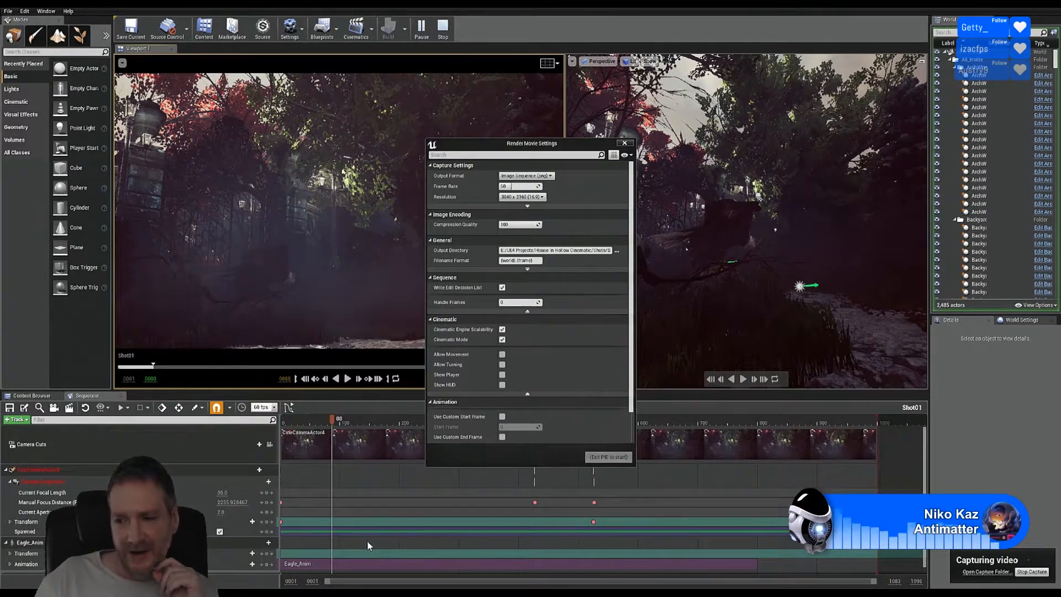
pyautogui.moveTo(323, 592)
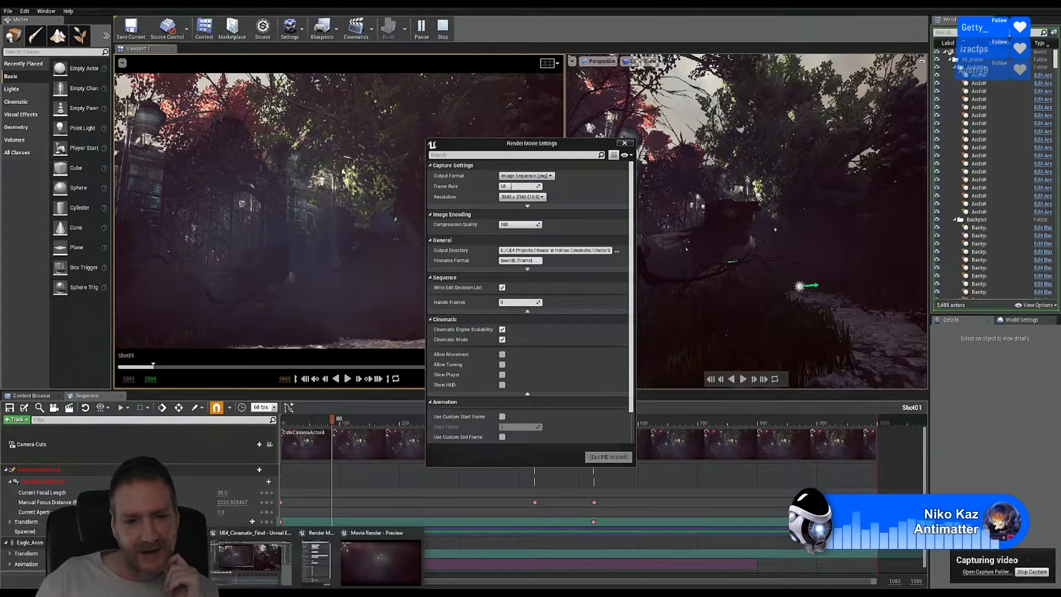
pyautogui.click(361, 537)
pyautogui.click(400, 530)
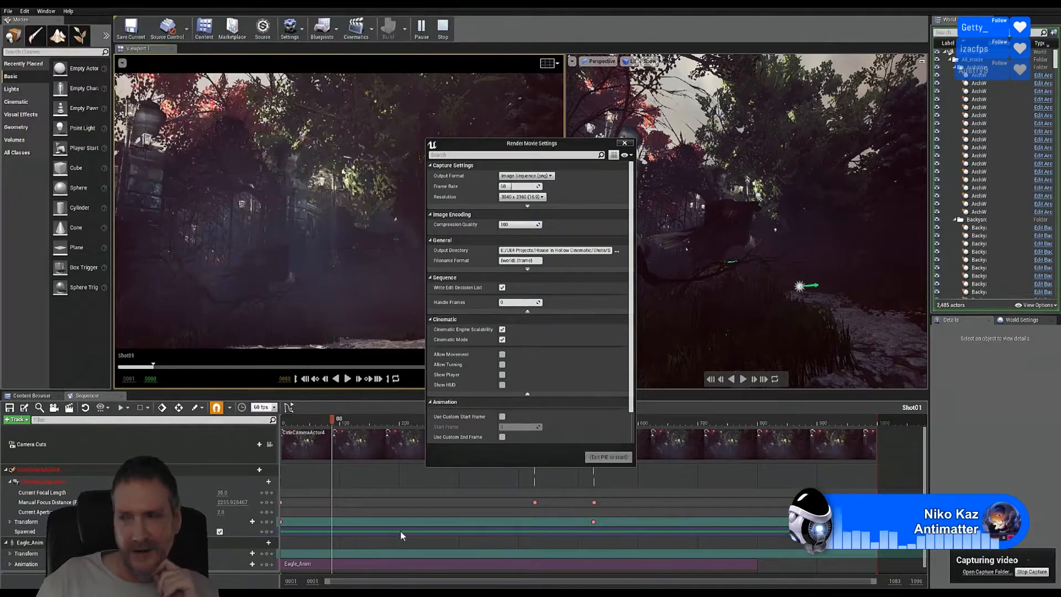
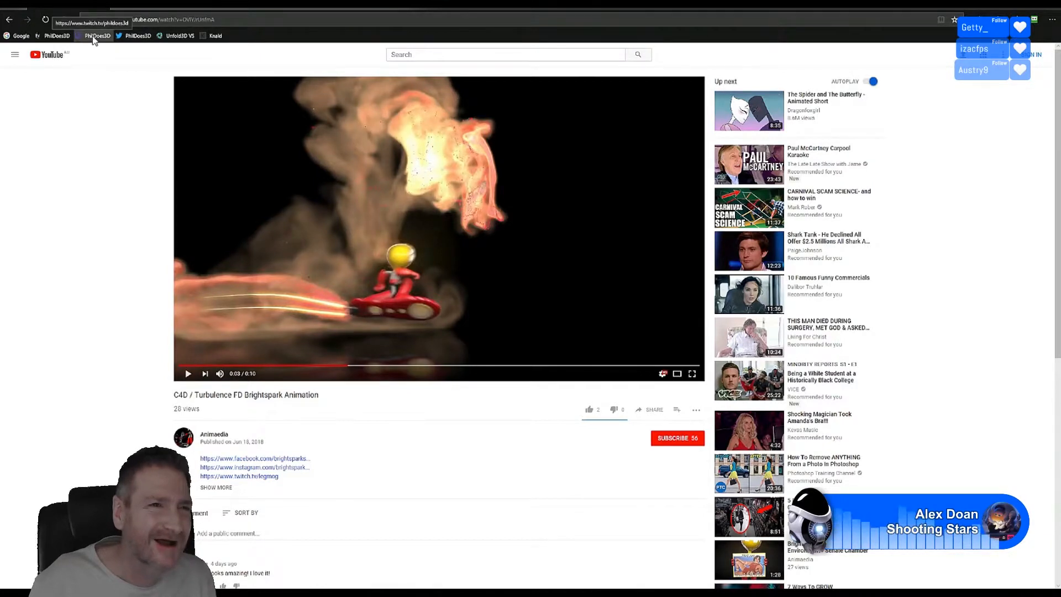
# Step: Open the PhilDoes3D Twitch channel from the browser's bookmarks bar
pyautogui.click(94, 36)
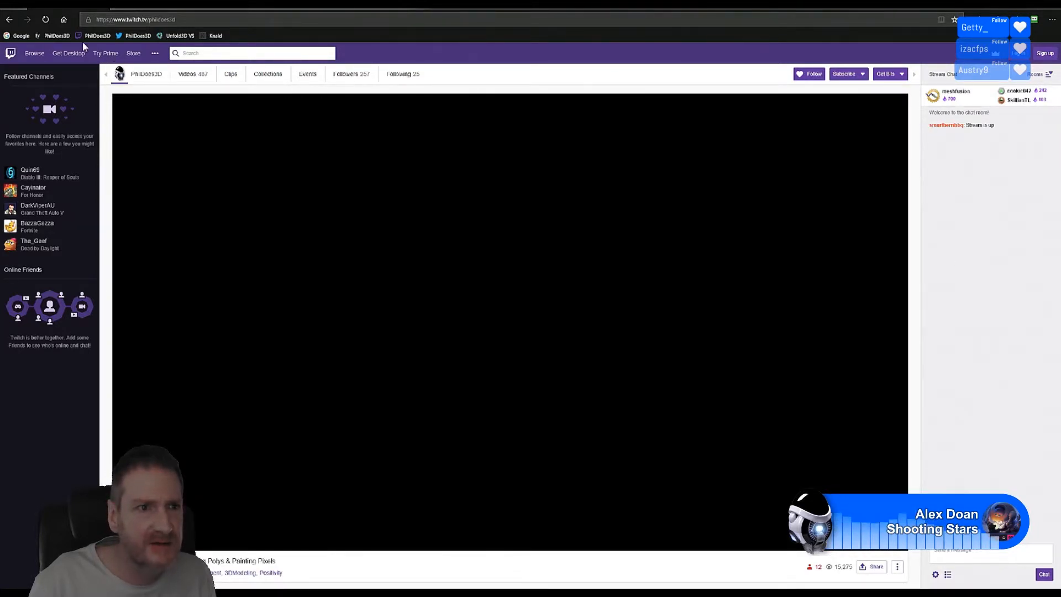
# Step: Reload the PhilDoes3D Twitch page and scroll to check the player and channel panels
pyautogui.click(46, 19)
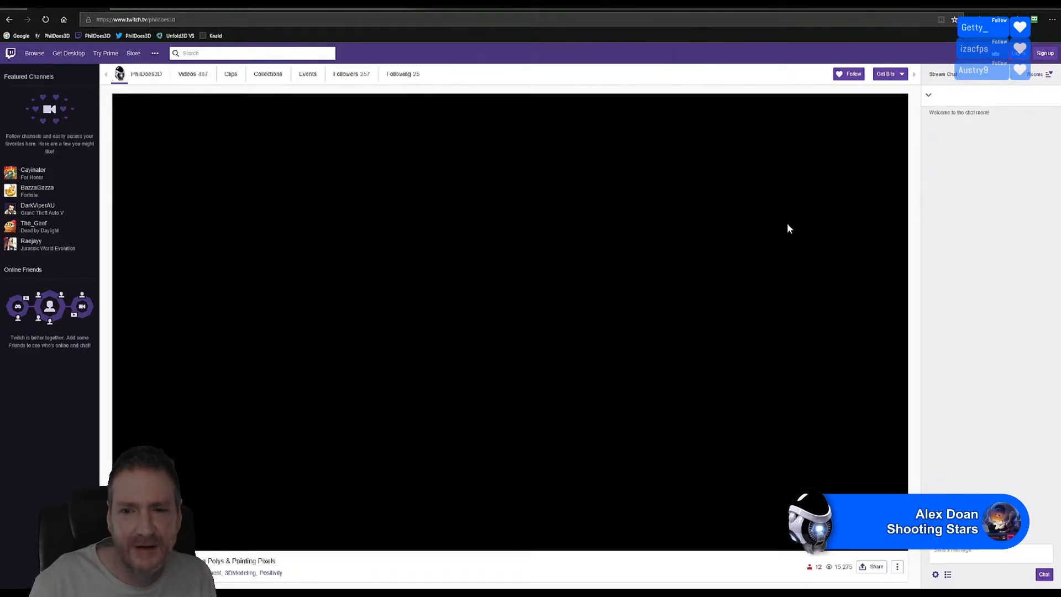
pyautogui.moveTo(552, 399)
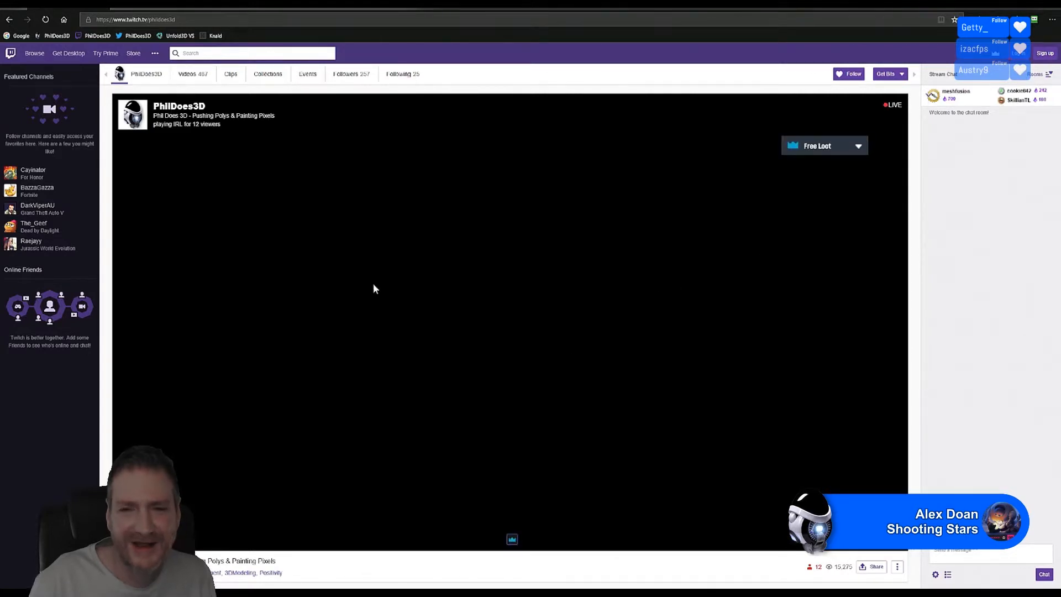
pyautogui.scroll(-2, 581, 310)
pyautogui.scroll(2, 581, 313)
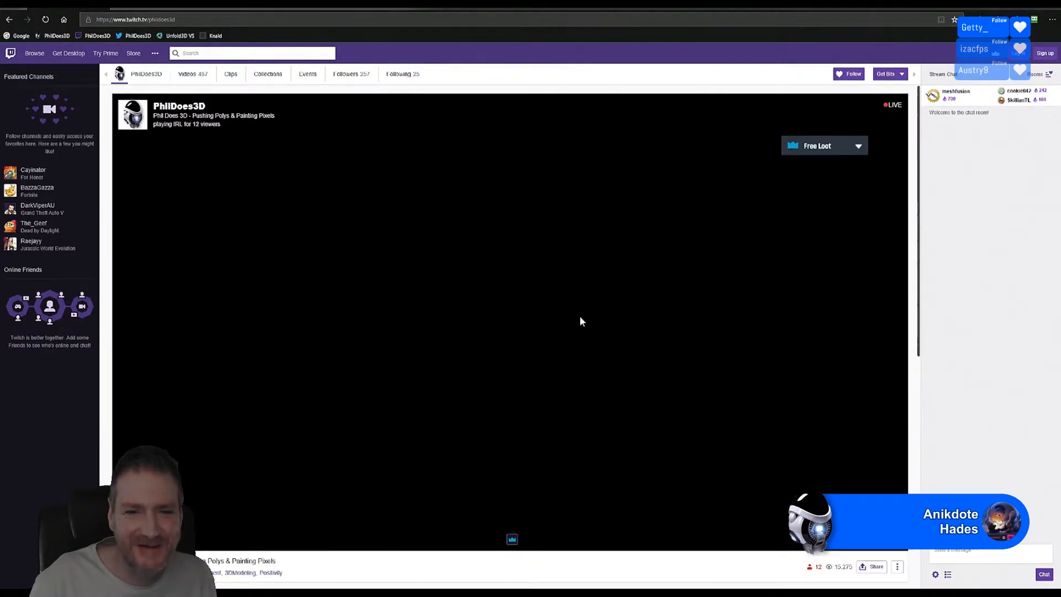
pyautogui.scroll(-4, 580, 315)
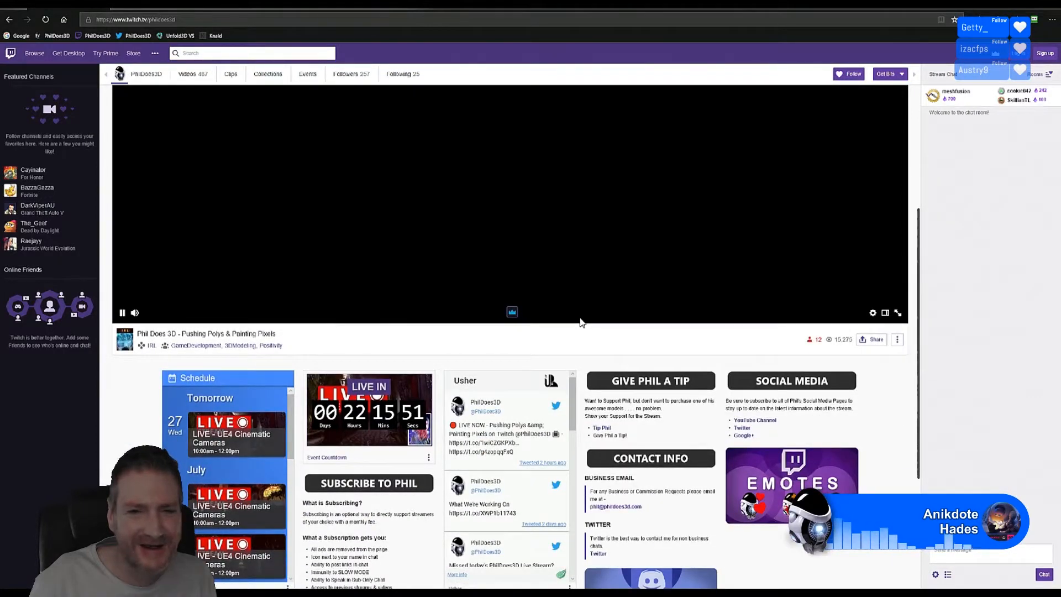
pyautogui.scroll(4, 581, 322)
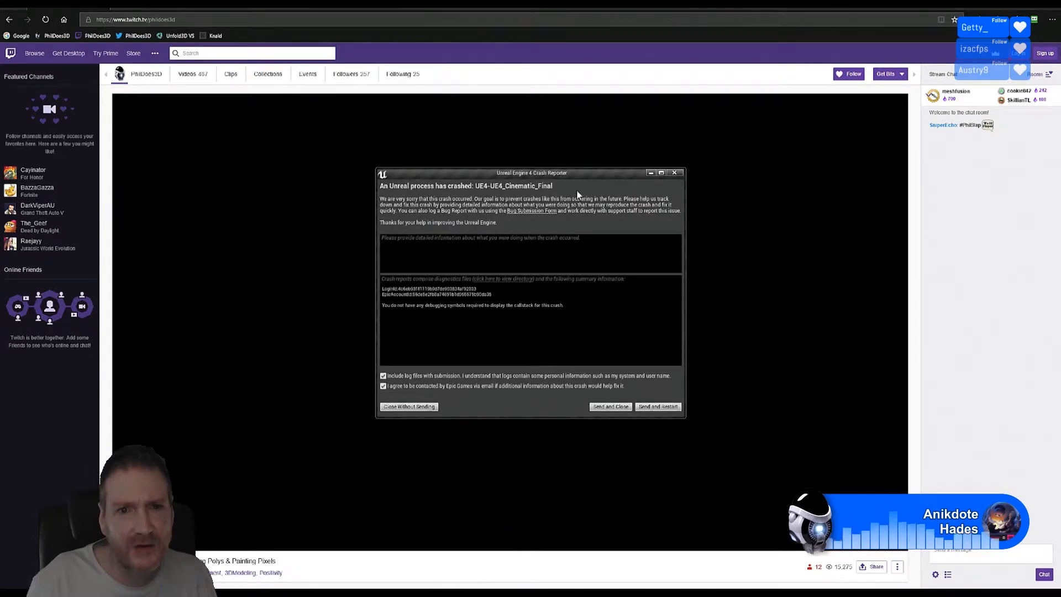
# Step: Close the browser, check Premiere Pro, and close the UE4_Cinematic_Final crash report without sending
pyautogui.click(1051, 8)
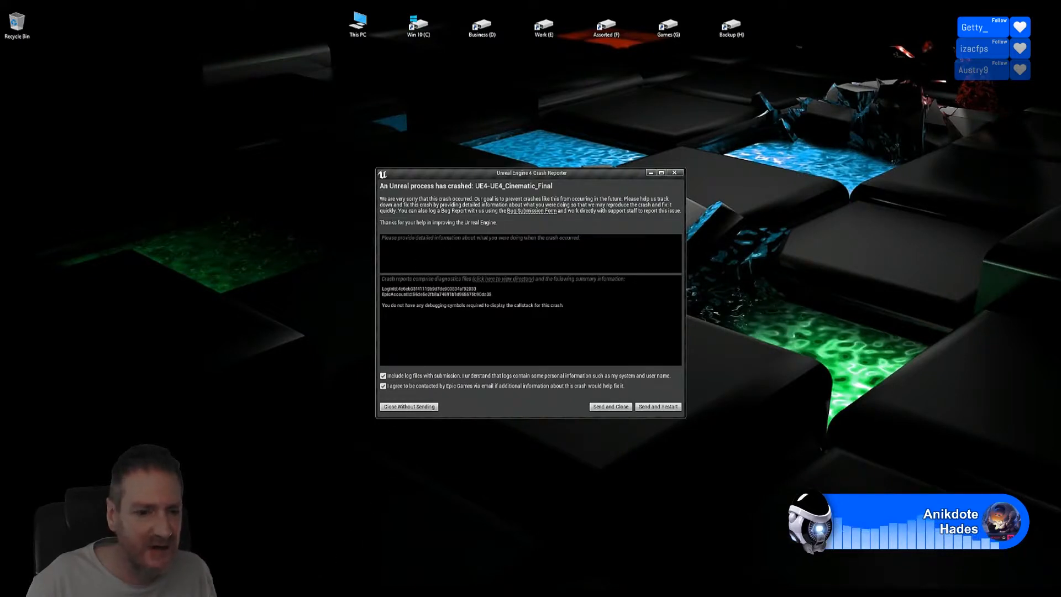
pyautogui.moveTo(316, 595)
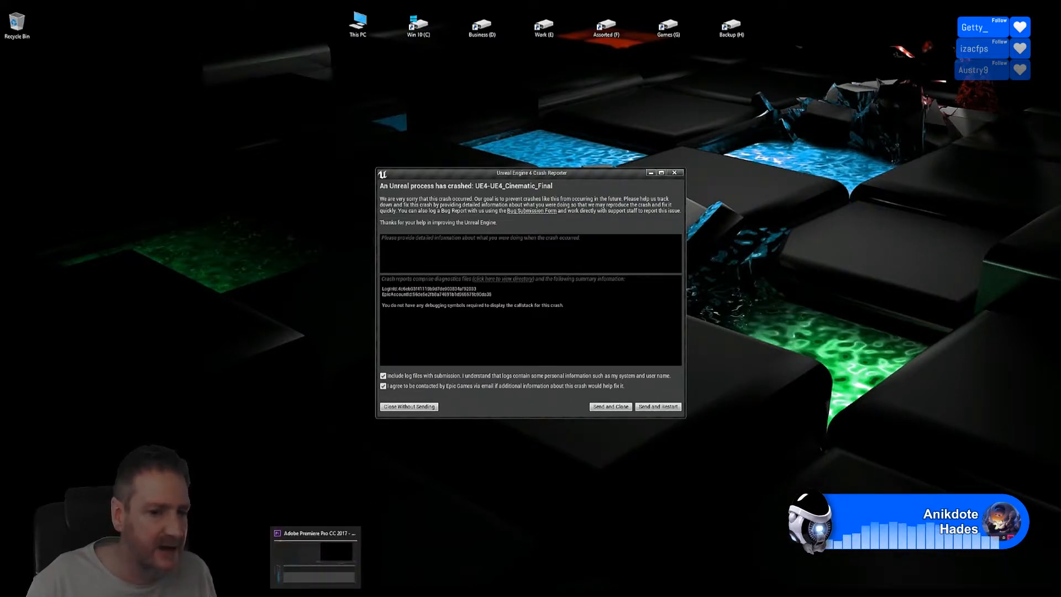
pyautogui.click(315, 595)
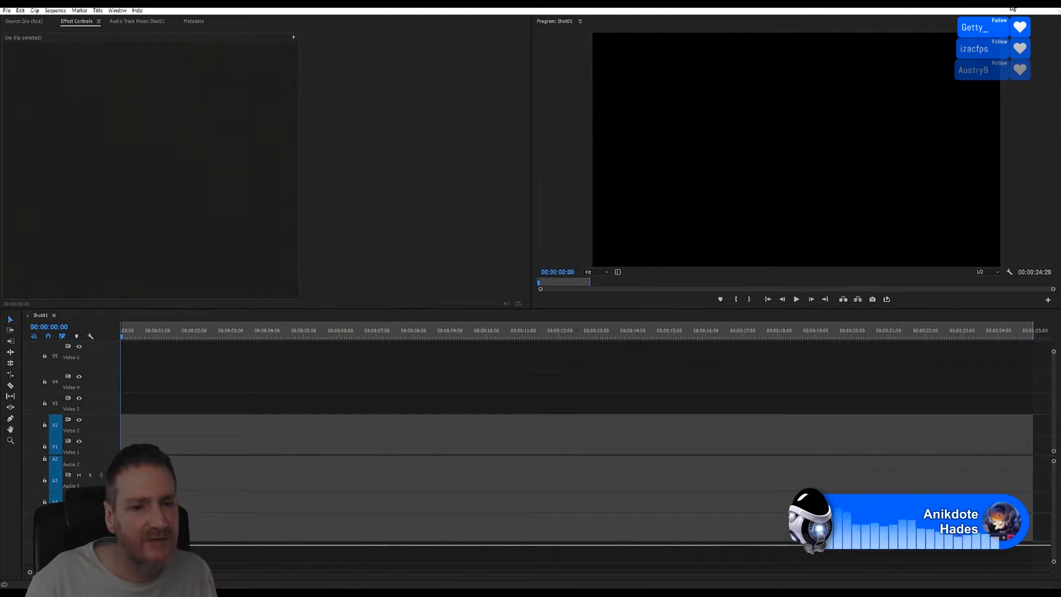
pyautogui.click(1010, 7)
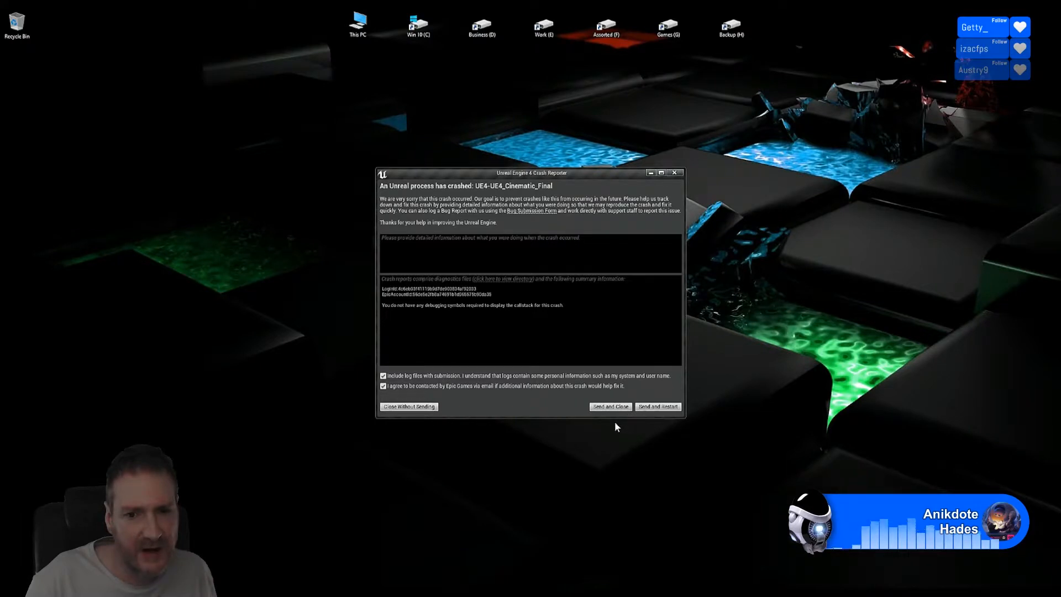
pyautogui.click(429, 409)
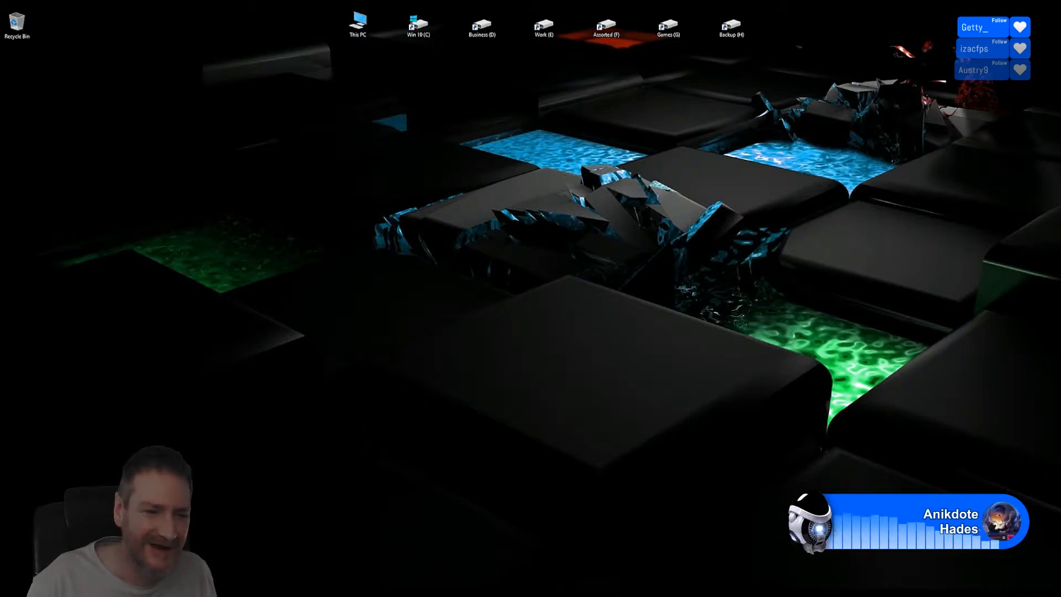
# Step: Look through the rendered PNG frames in the Shot01 folder, then go back up to Shots
pyautogui.click(206, 589)
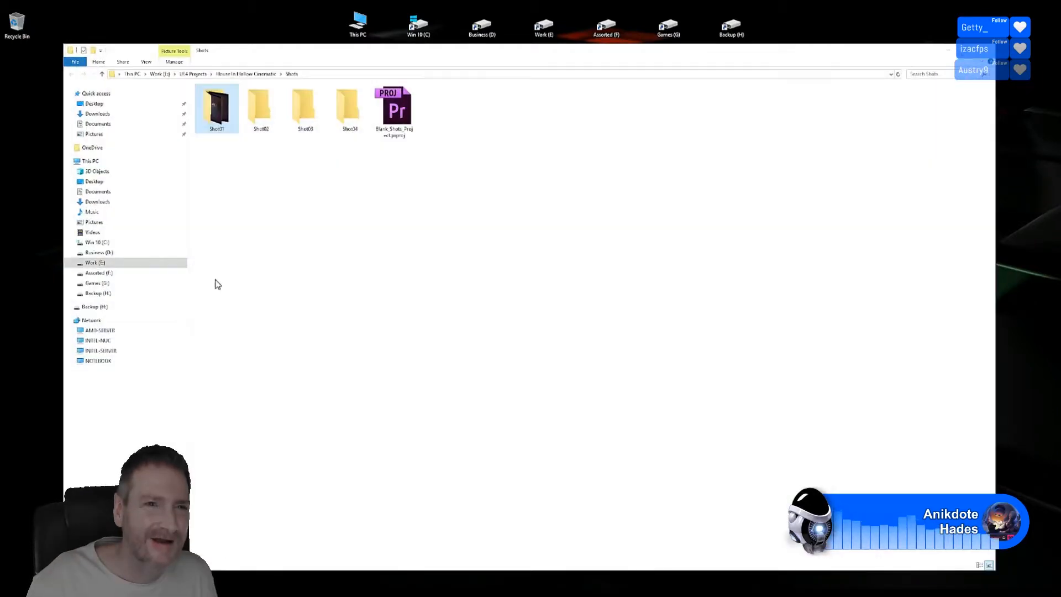
pyautogui.doubleClick(218, 112)
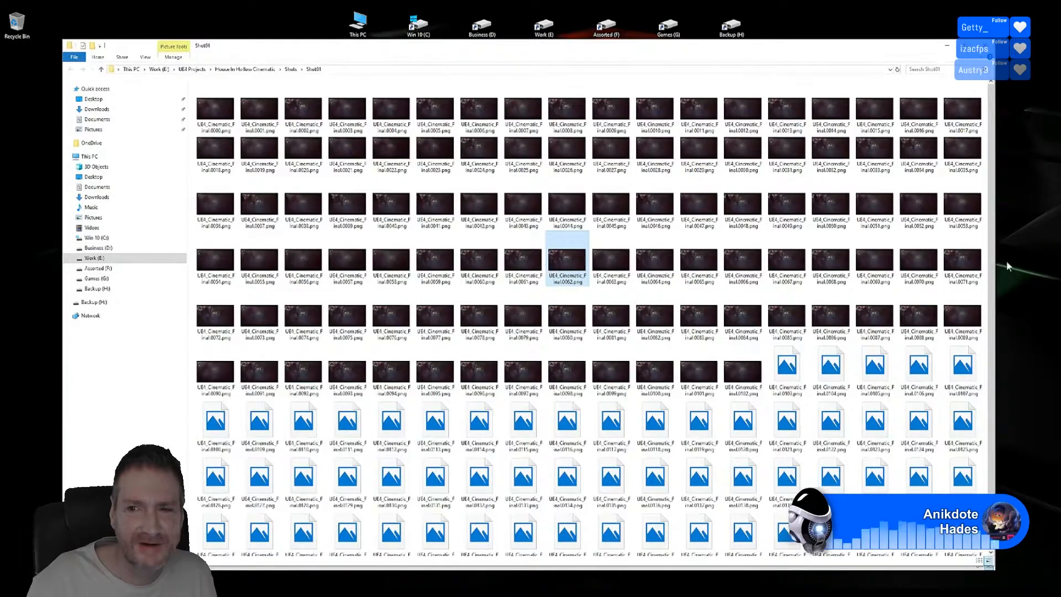
pyautogui.scroll(-2, 989, 362)
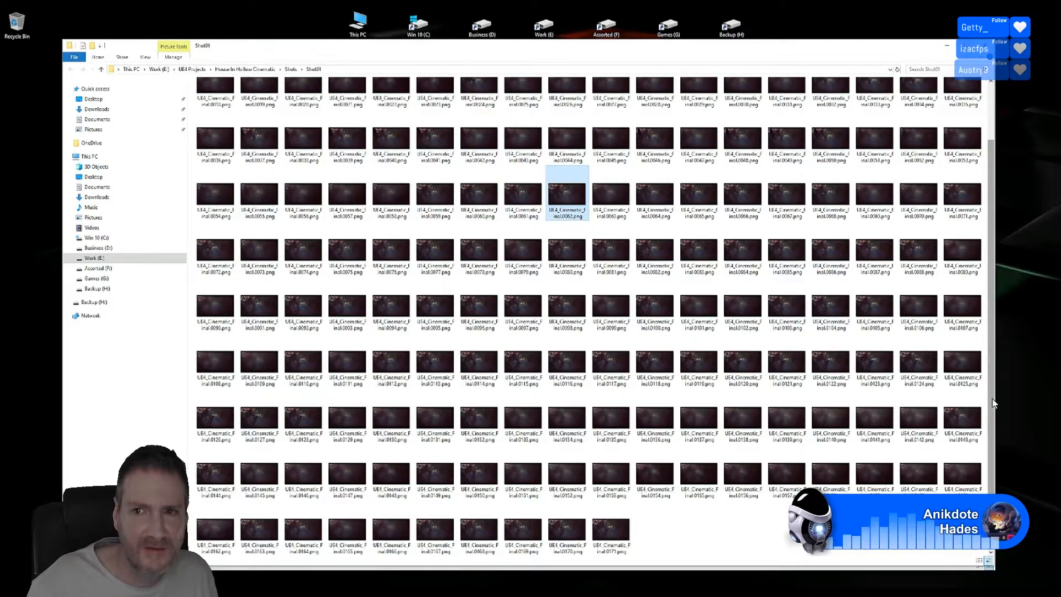
pyautogui.scroll(2, 973, 249)
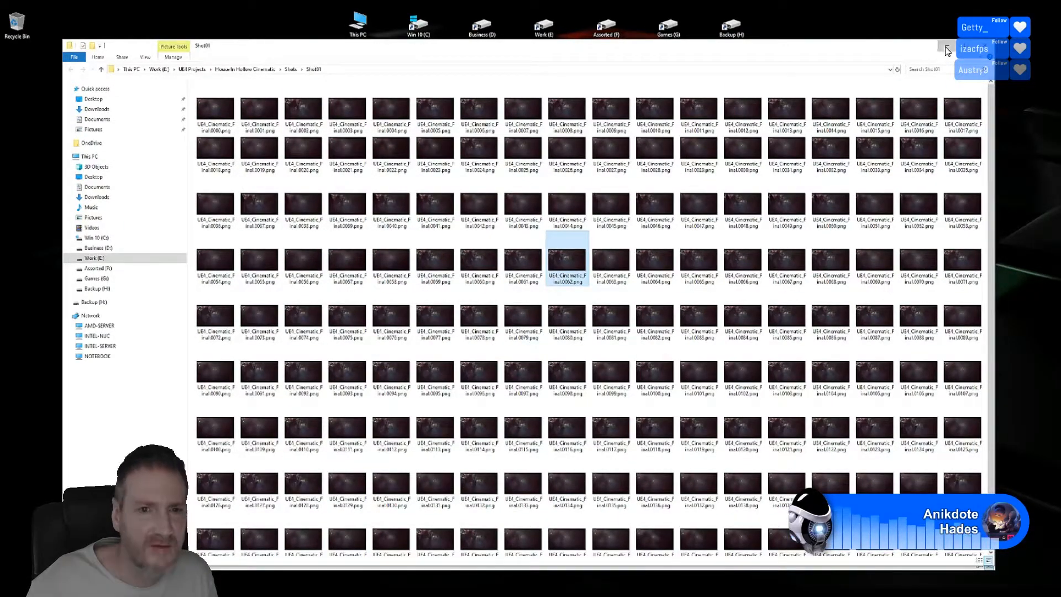
pyautogui.hotkey('alt', 'Up')
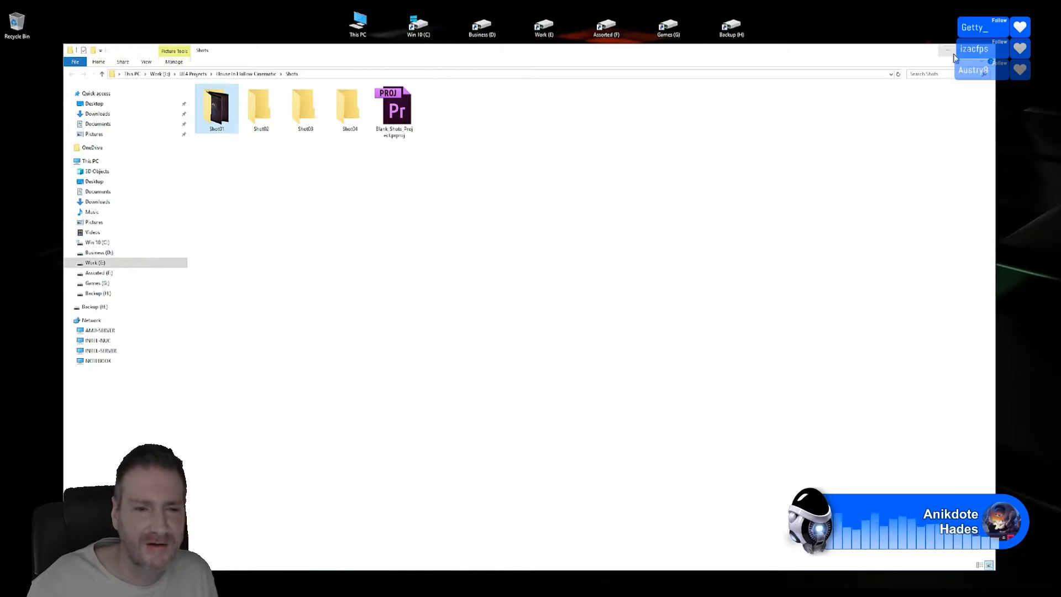
# Step: Import UE4_Cinematic_Final.0000.png from E:\UE4 Projects\House In Hollow Cinematic\Shots\Shot01 into Premiere Pro
pyautogui.click(948, 49)
pyautogui.hotkey('alt', 'Tab')
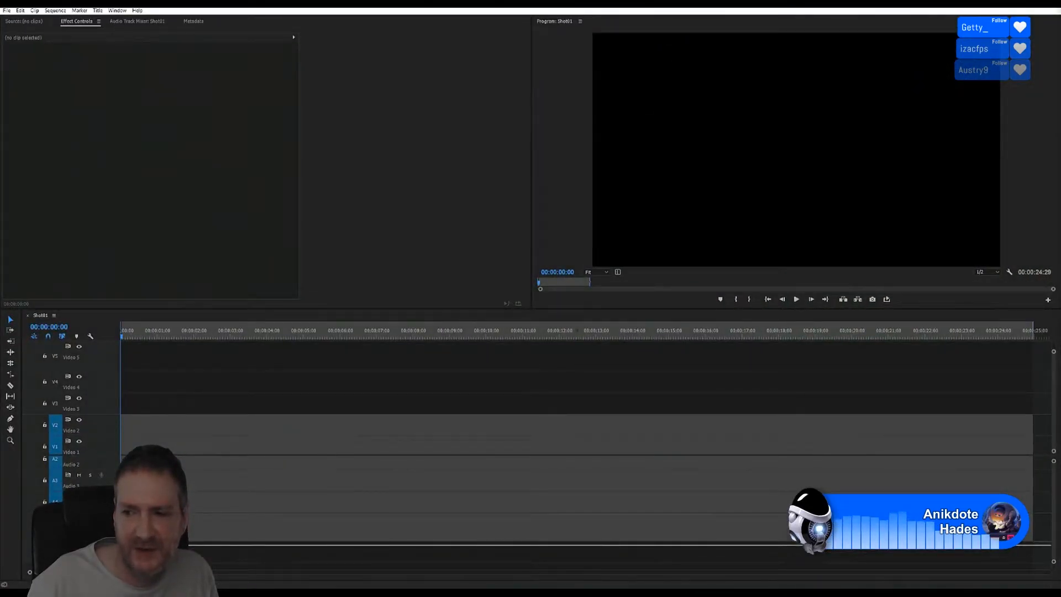
pyautogui.hotkey('ctrl', 'i')
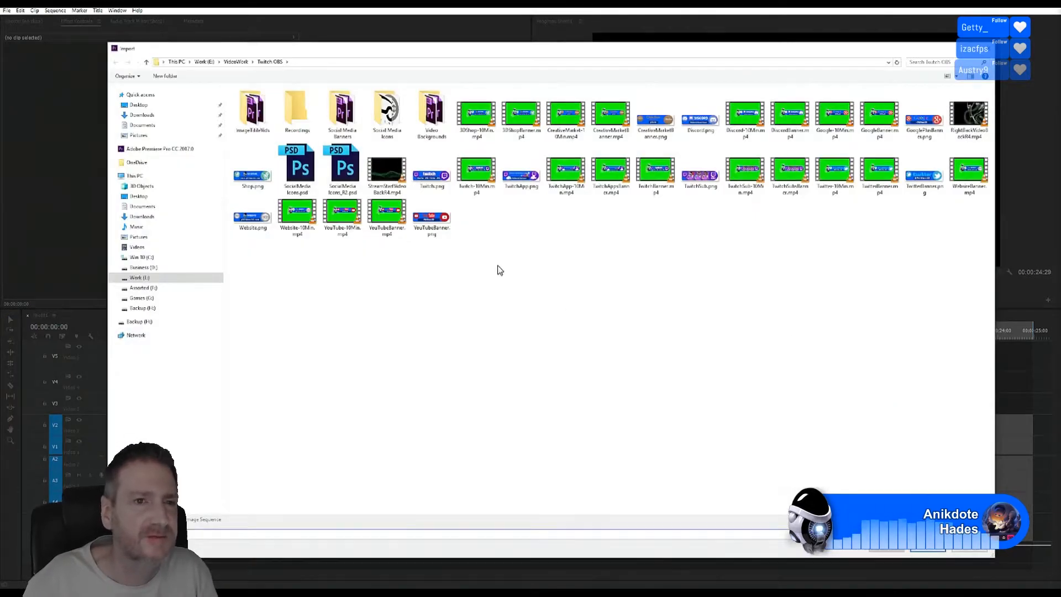
pyautogui.click(237, 62)
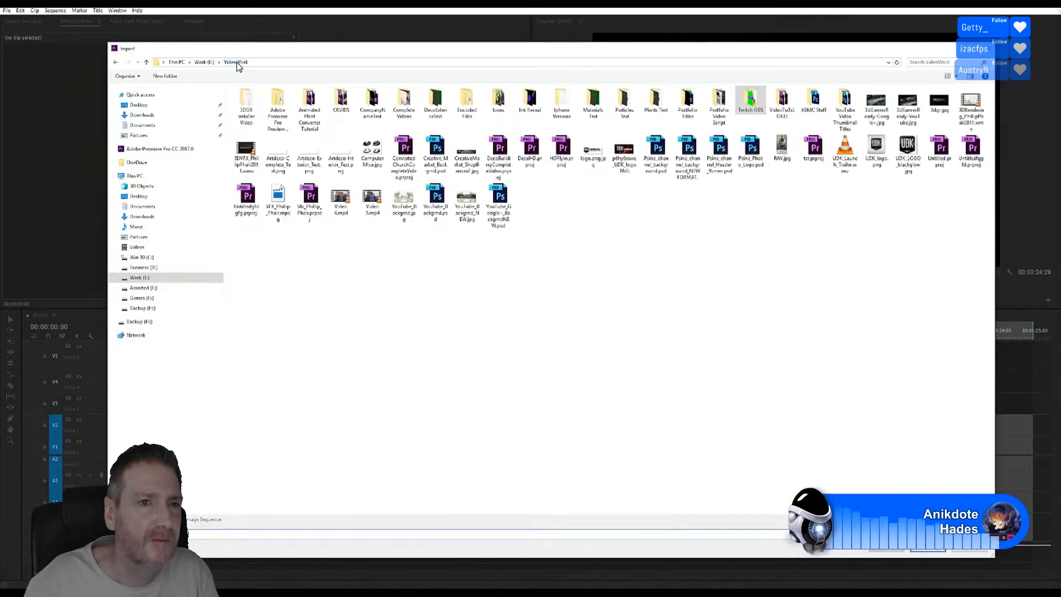
pyautogui.click(204, 62)
pyautogui.doubleClick(593, 145)
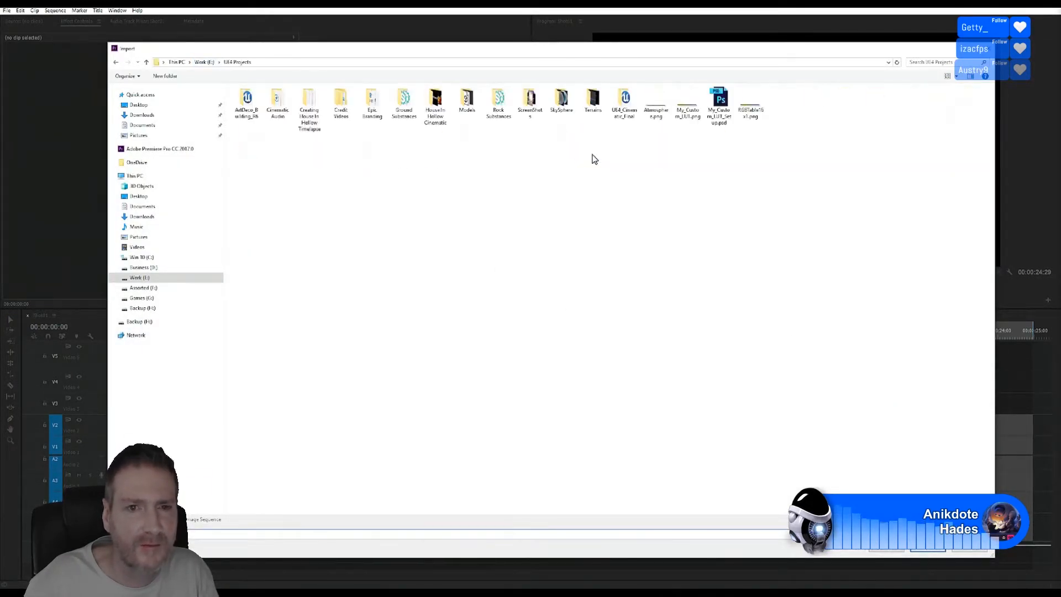
pyautogui.doubleClick(443, 131)
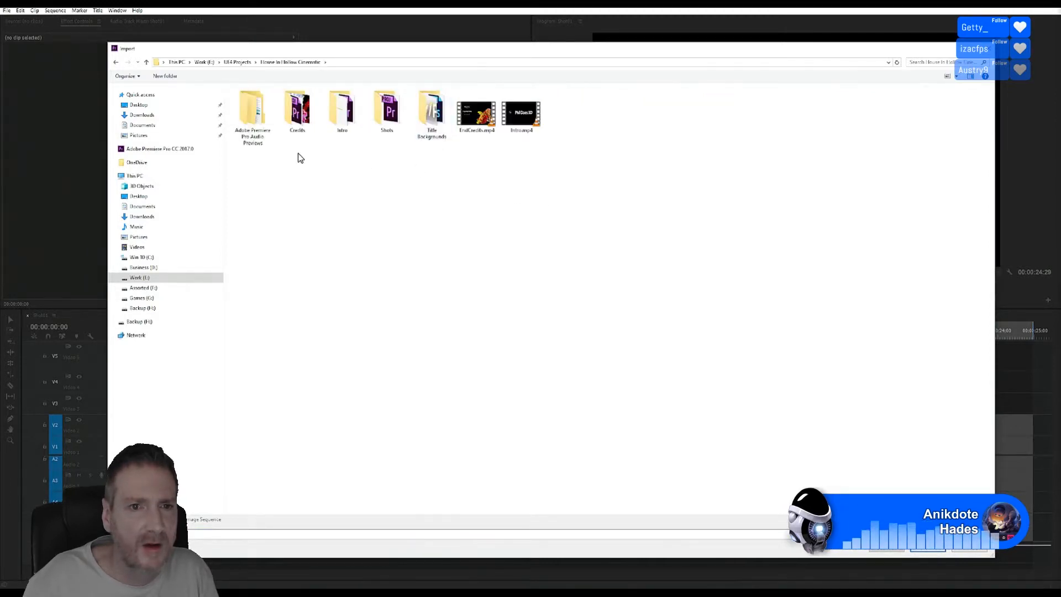
pyautogui.doubleClick(395, 118)
pyautogui.doubleClick(260, 116)
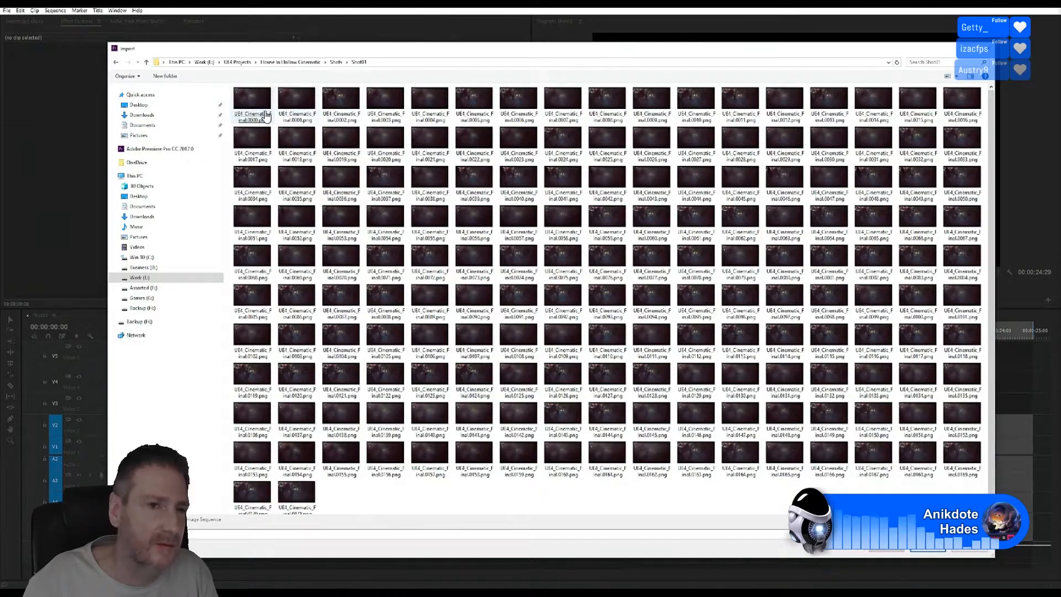
pyautogui.click(266, 114)
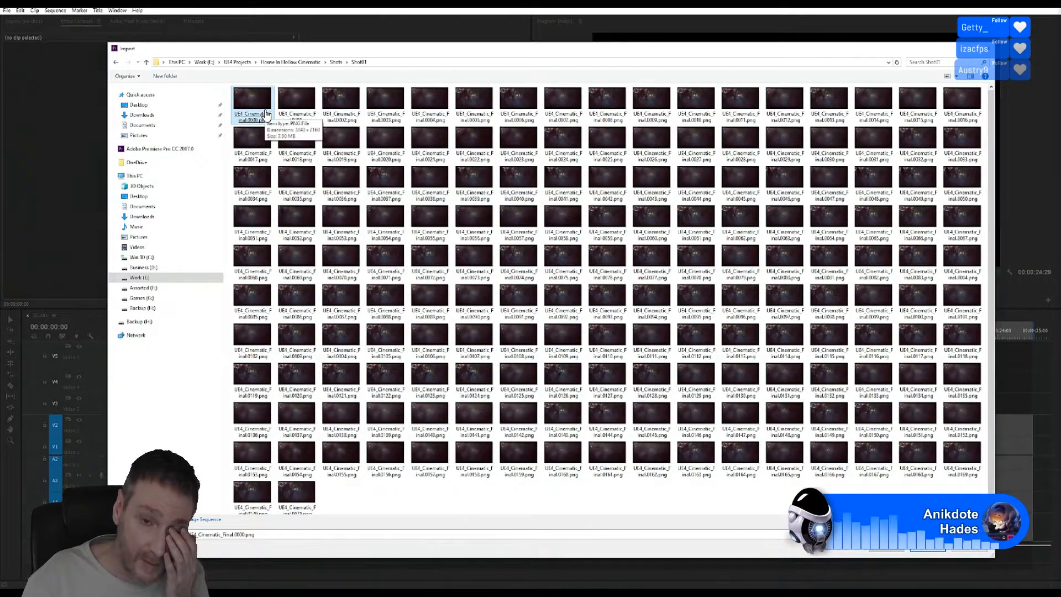
pyautogui.doubleClick(265, 113)
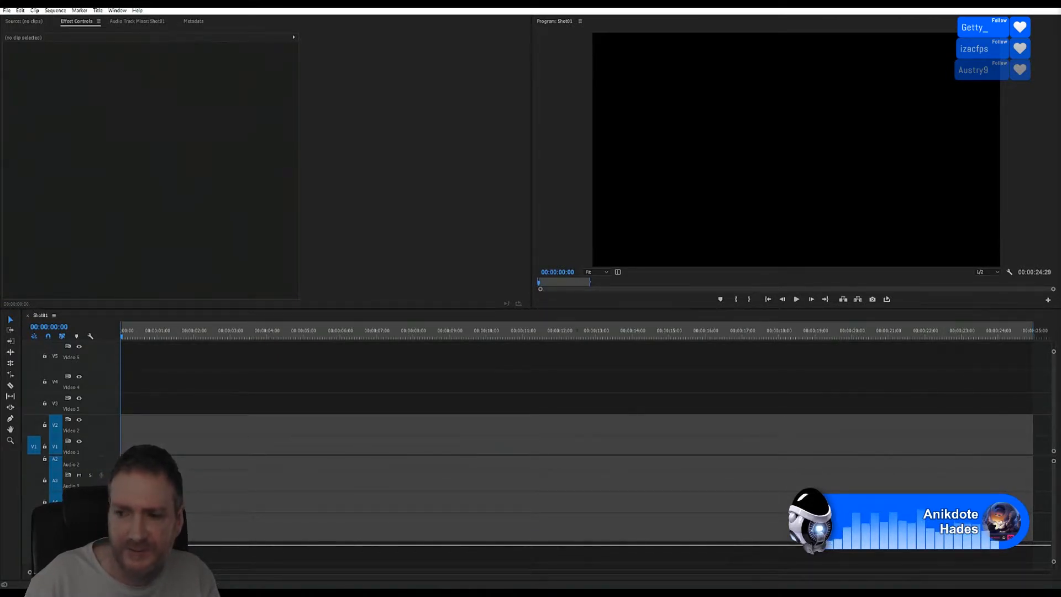
# Step: Import all the rendered Shot01 PNG frames, selected together with a marquee
pyautogui.hotkey('ctrl', 'i')
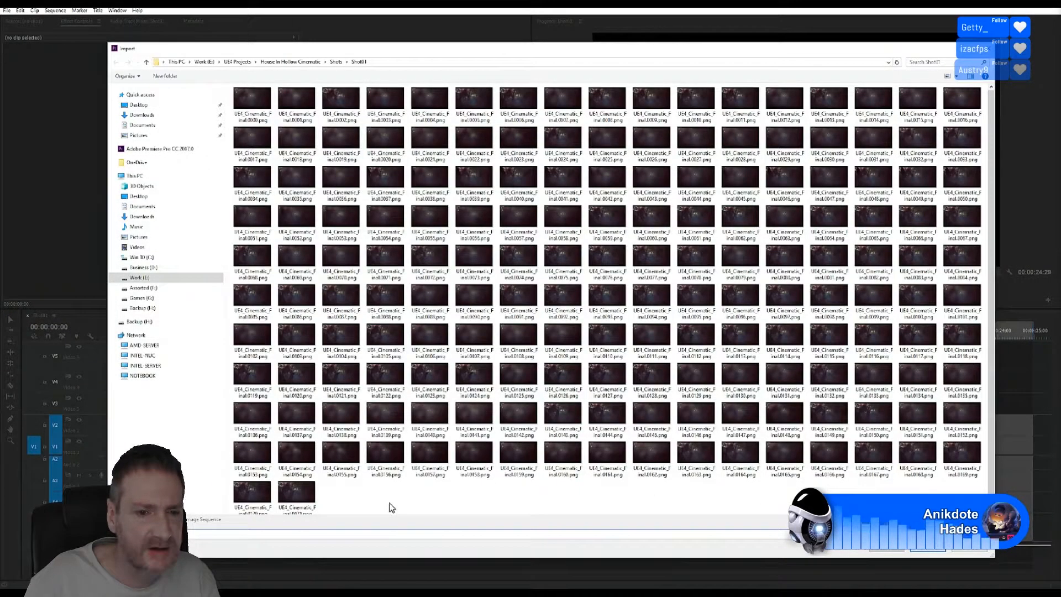
pyautogui.moveTo(391, 507); pyautogui.dragTo(387, 464)
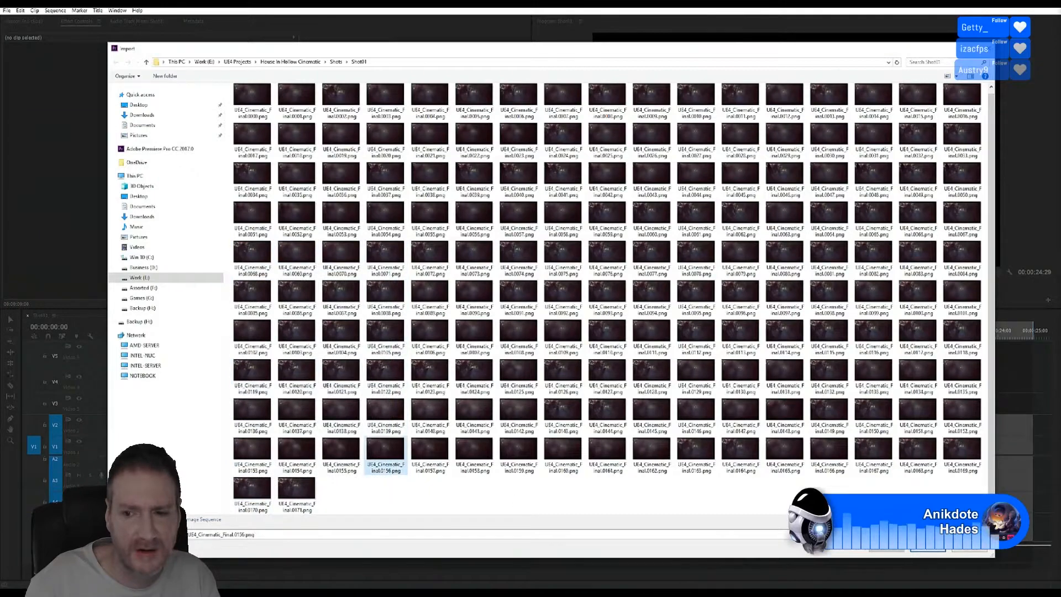
pyautogui.moveTo(975, 509); pyautogui.dragTo(217, 25)
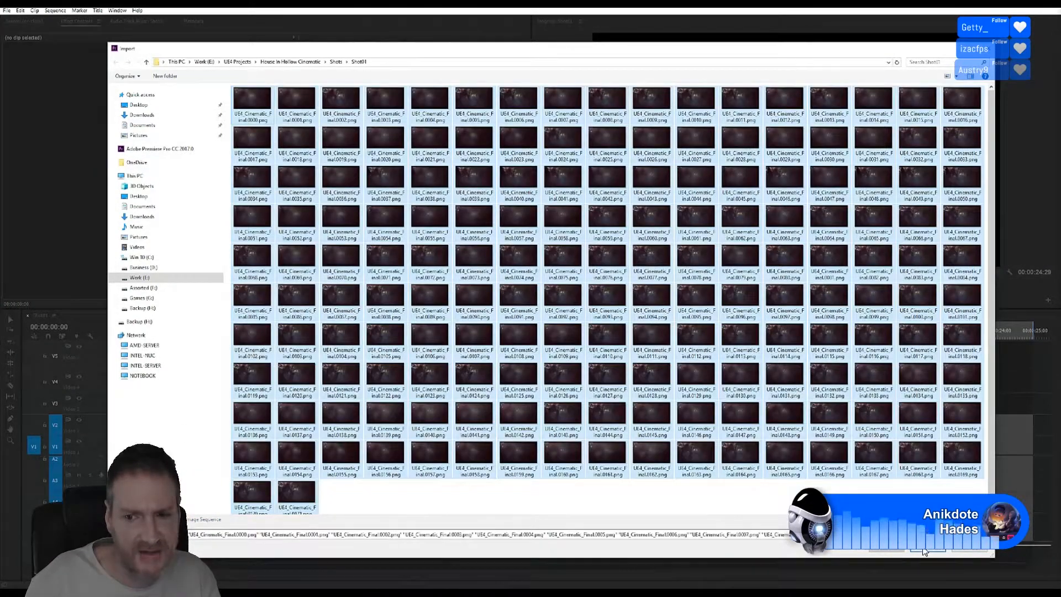
pyautogui.click(924, 550)
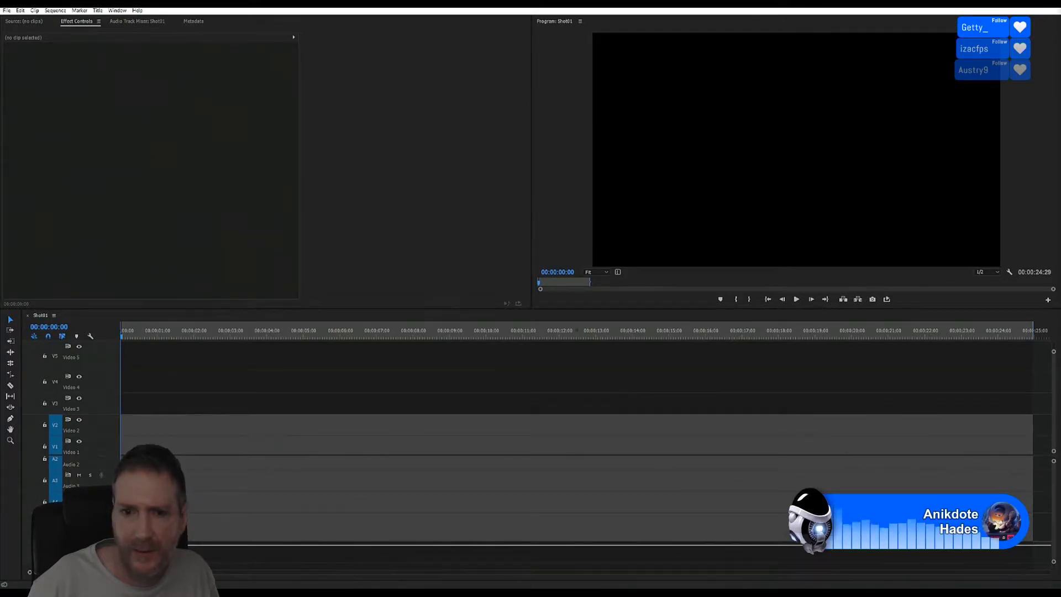
# Step: Import the frames again as a sequence starting from UE4_Cinematic_Final.0000.png
pyautogui.hotkey('ctrl', 'i')
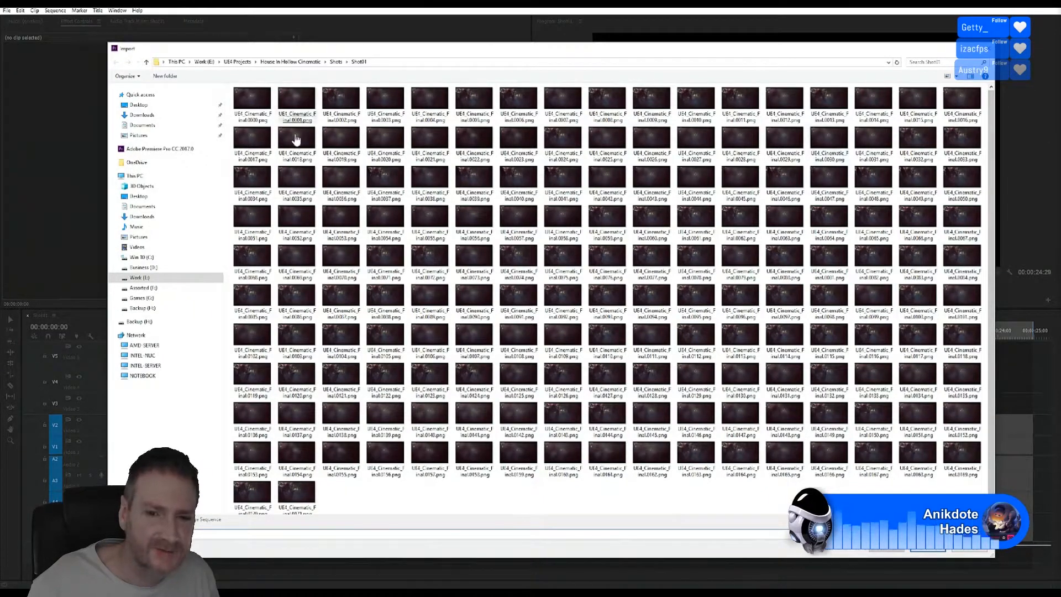
pyautogui.click(247, 98)
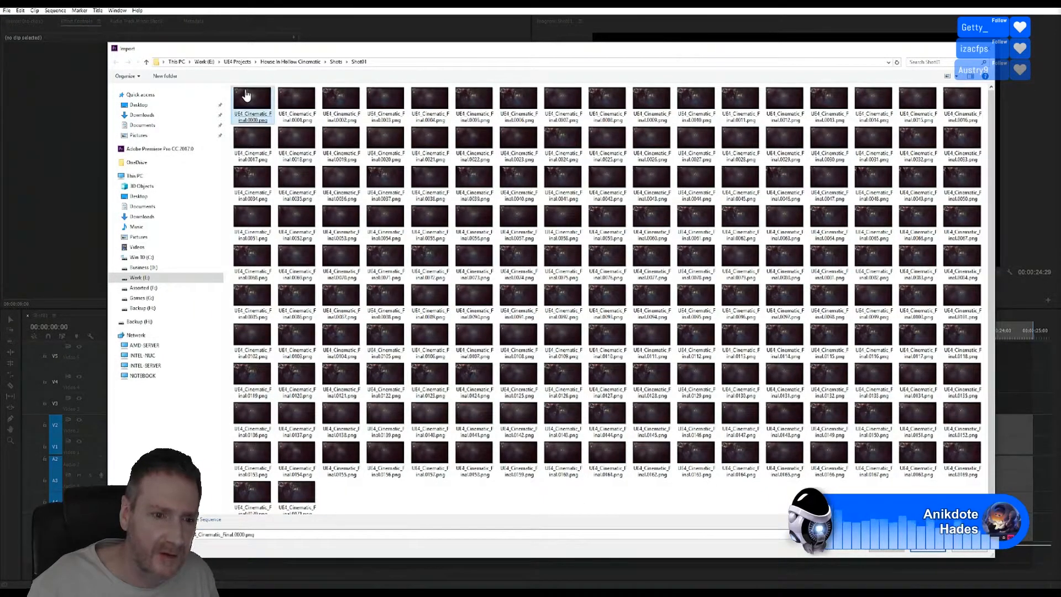
pyautogui.click(932, 551)
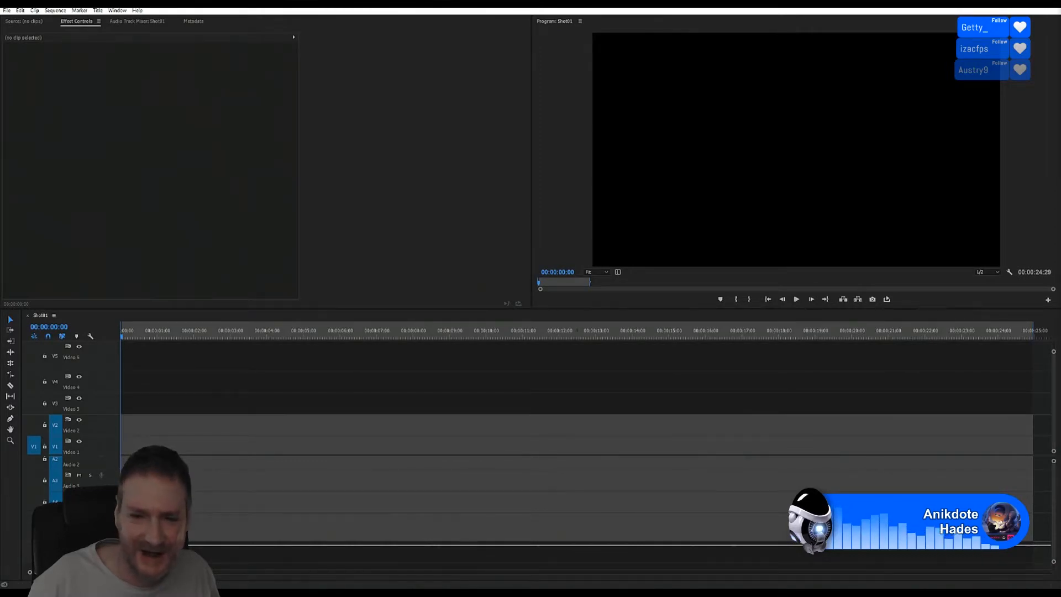
# Step: Place the UE4_Cinematic_Final frame sequence at the start of Video 2, scrub its opening frames, and play it
pyautogui.moveTo(782, 431); pyautogui.dragTo(124, 434)
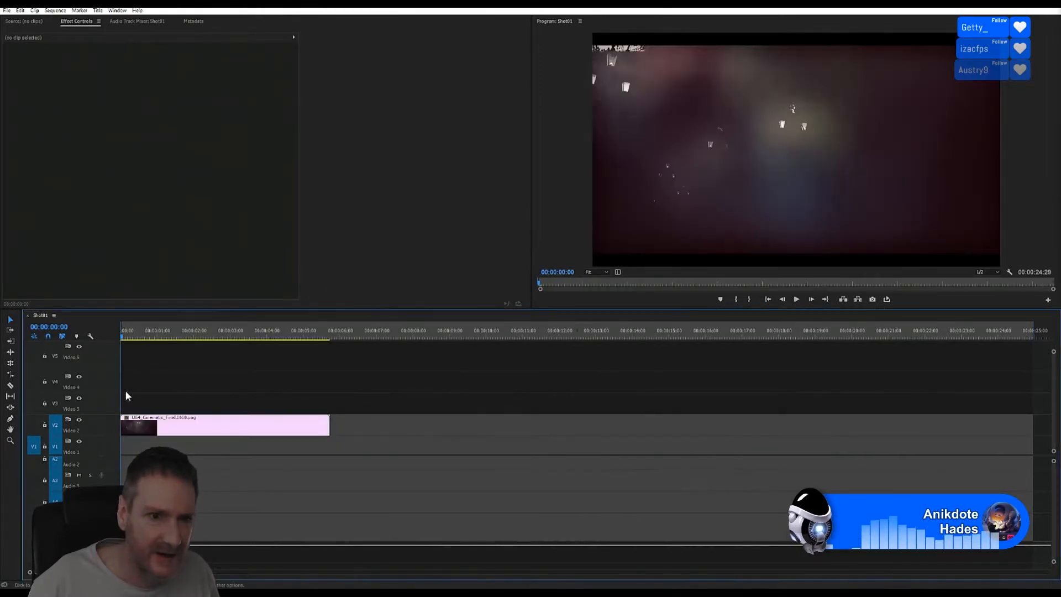
pyautogui.click(128, 339)
pyautogui.click(127, 337)
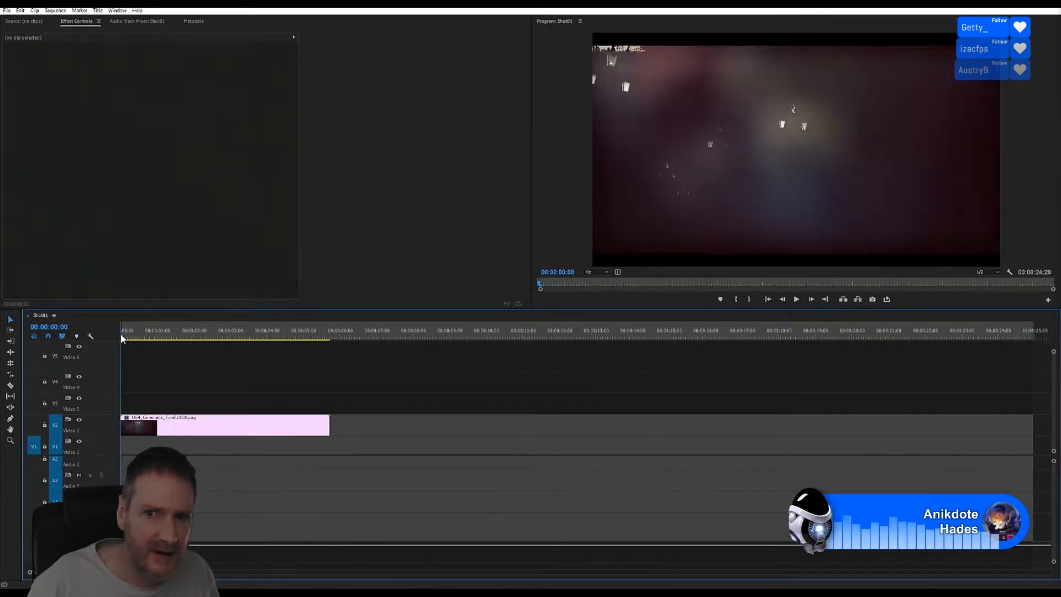
pyautogui.moveTo(126, 337)
pyautogui.mouseDown()
pyautogui.moveTo(155, 322)
pyautogui.moveTo(332, 303)
pyautogui.moveTo(113, 332)
pyautogui.mouseUp()
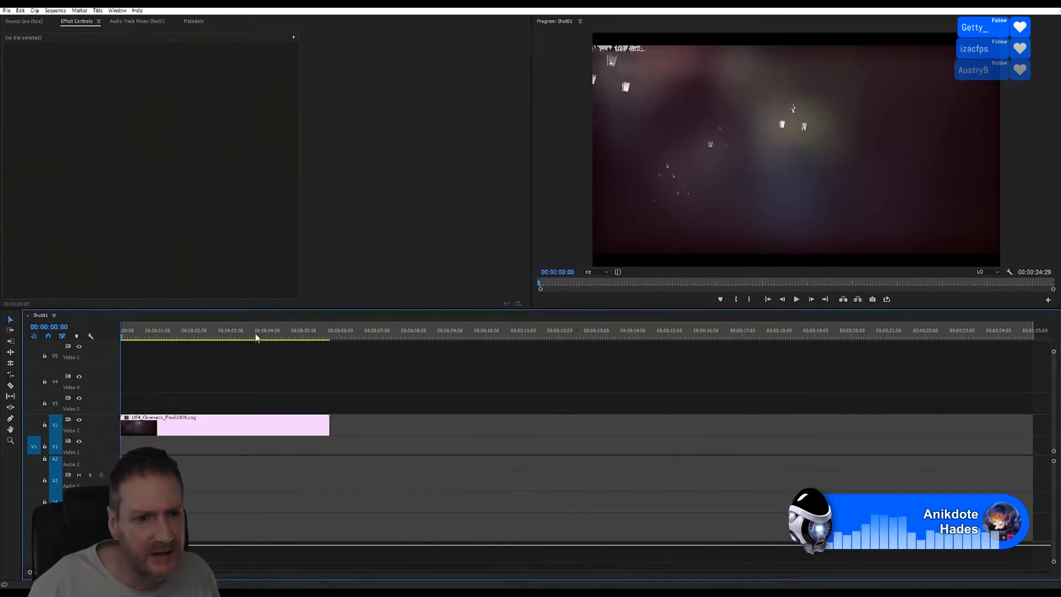
pyautogui.moveTo(125, 336); pyautogui.dragTo(38, 358)
pyautogui.click(797, 299)
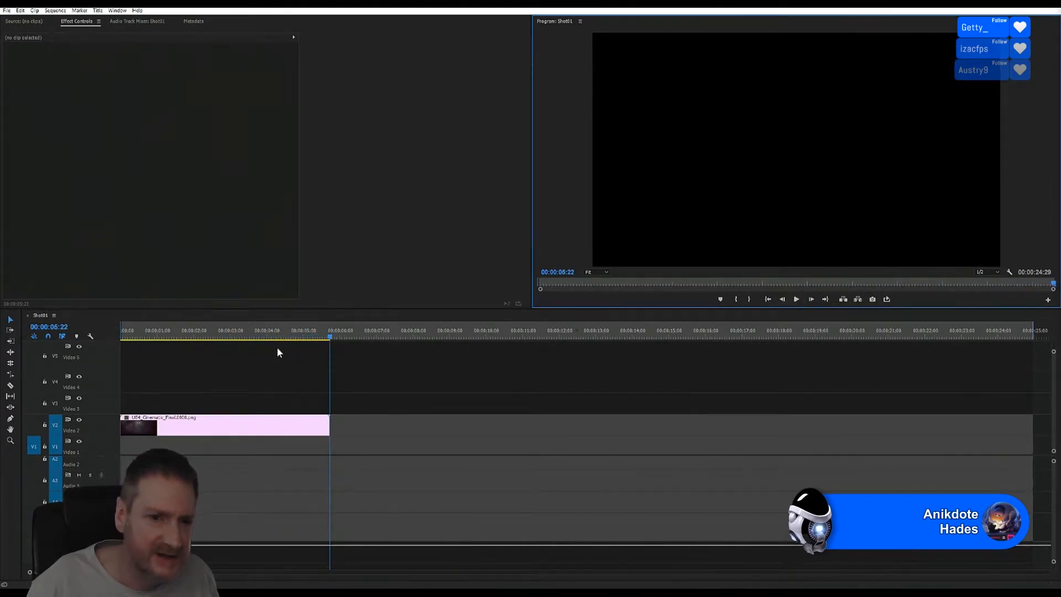
# Step: Scrub through the first few seconds of the Shot01 clip, then bring up the Shot01 folder
pyautogui.moveTo(334, 333); pyautogui.dragTo(187, 342)
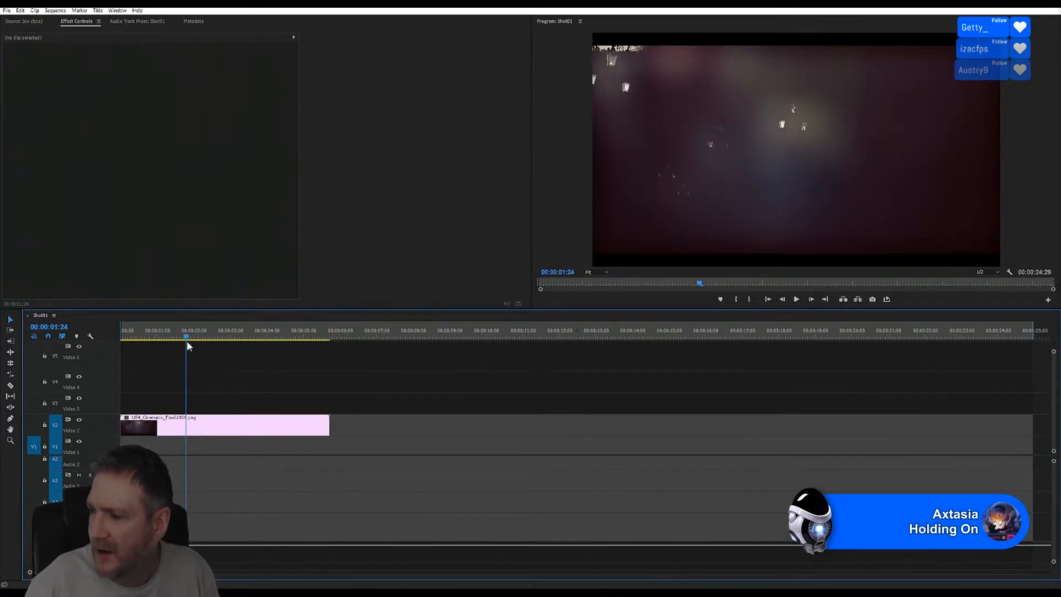
pyautogui.moveTo(186, 342); pyautogui.dragTo(283, 327)
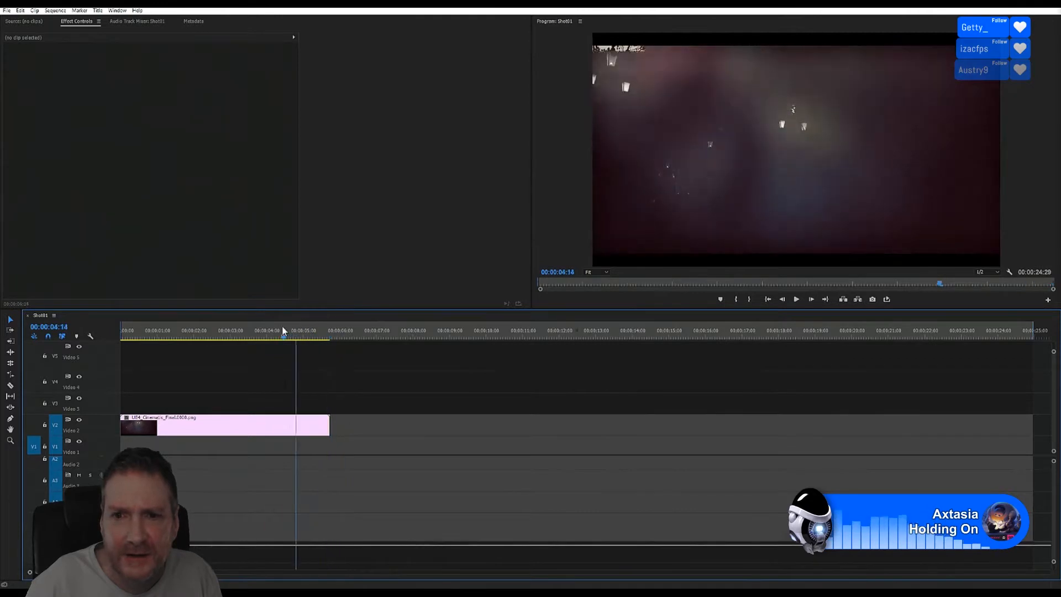
pyautogui.click(155, 334)
pyautogui.moveTo(155, 333); pyautogui.dragTo(247, 340)
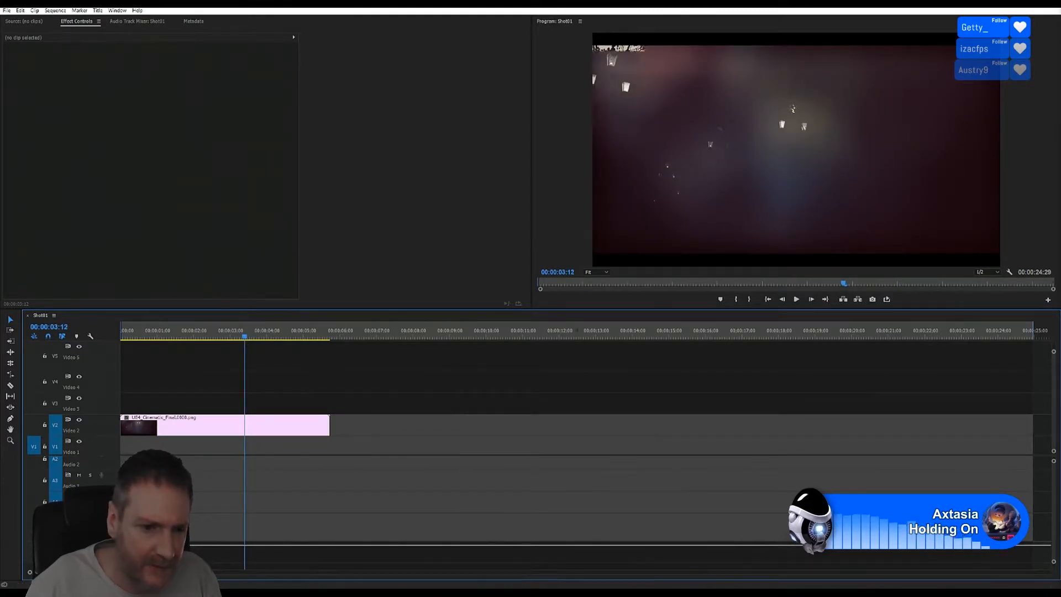
pyautogui.click(253, 569)
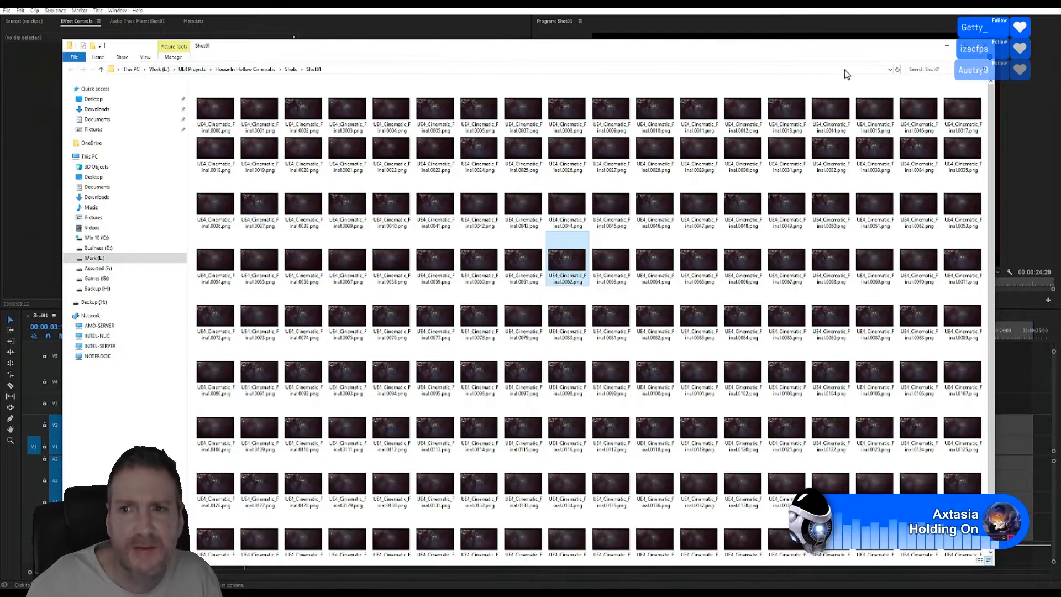
# Step: Switch the Shot01 folder to Large icons, scroll the thumbnails, and open UE4_Cinematic_Final.0000.png
pyautogui.click(146, 59)
pyautogui.click(368, 67)
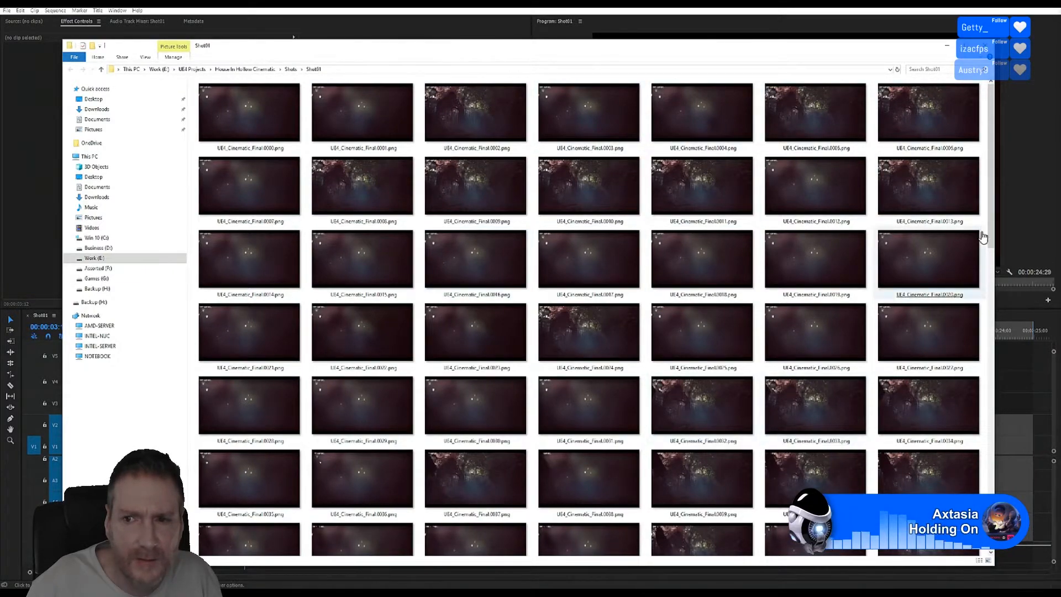
pyautogui.moveTo(989, 237); pyautogui.dragTo(989, 416)
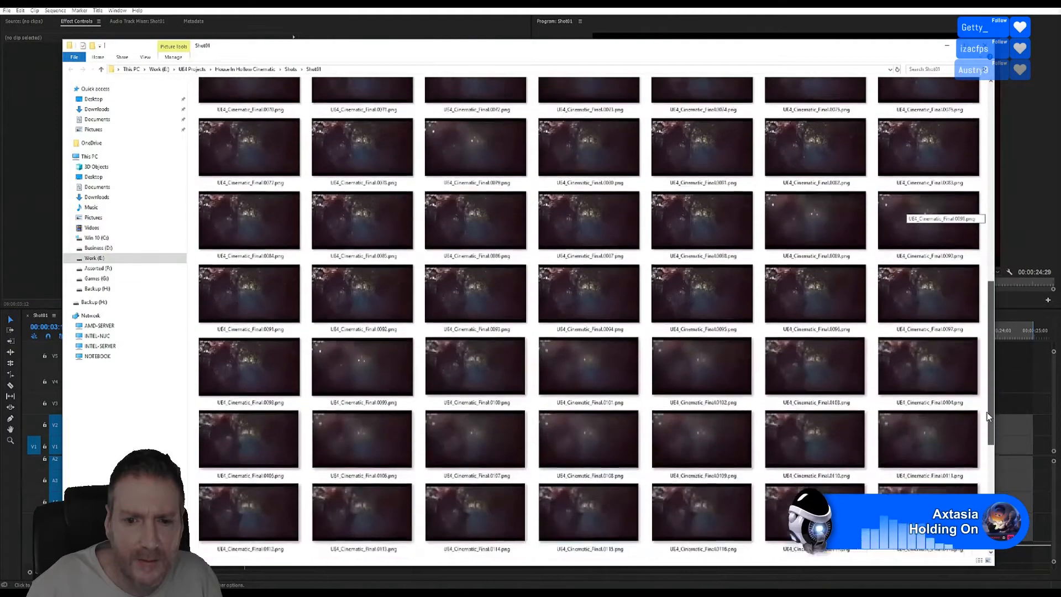
pyautogui.scroll(10, 989, 416)
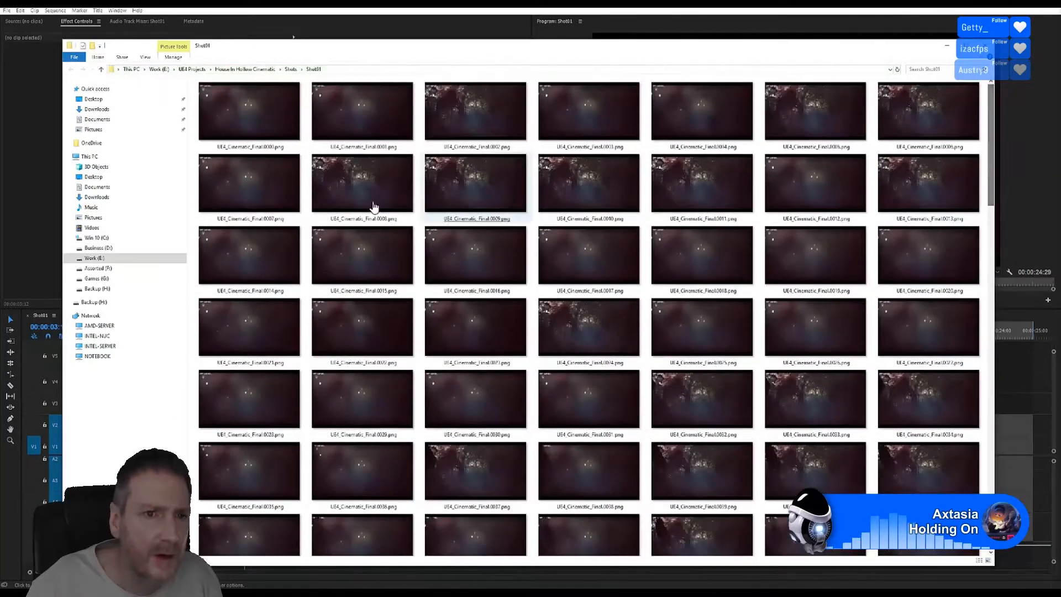
pyautogui.click(268, 117)
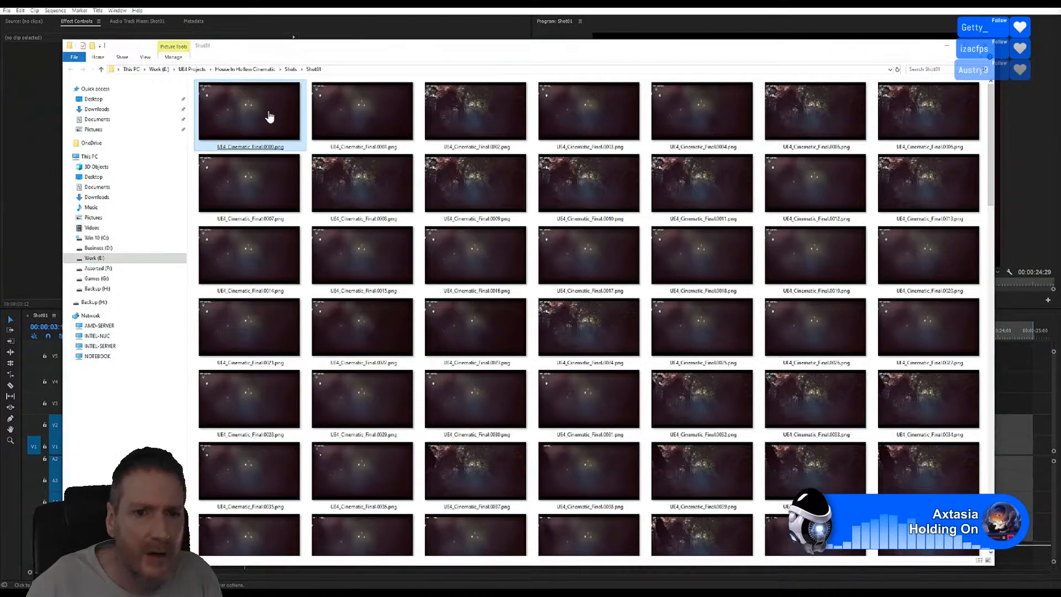
pyautogui.doubleClick(269, 116)
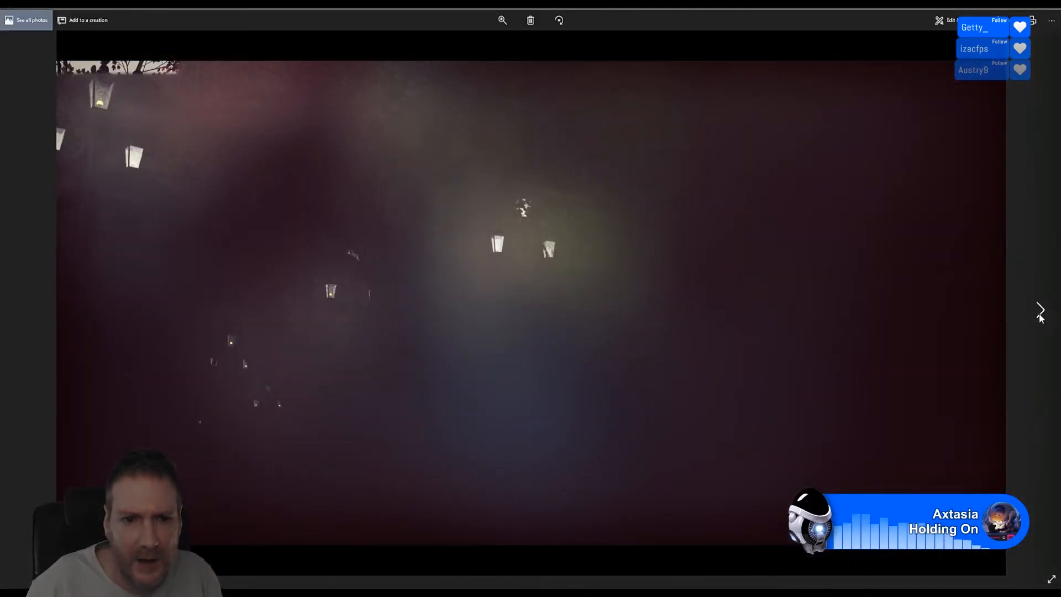
# Step: Step through the rendered PNG frames one by one in Photos, then close the viewer
pyautogui.click(1040, 310)
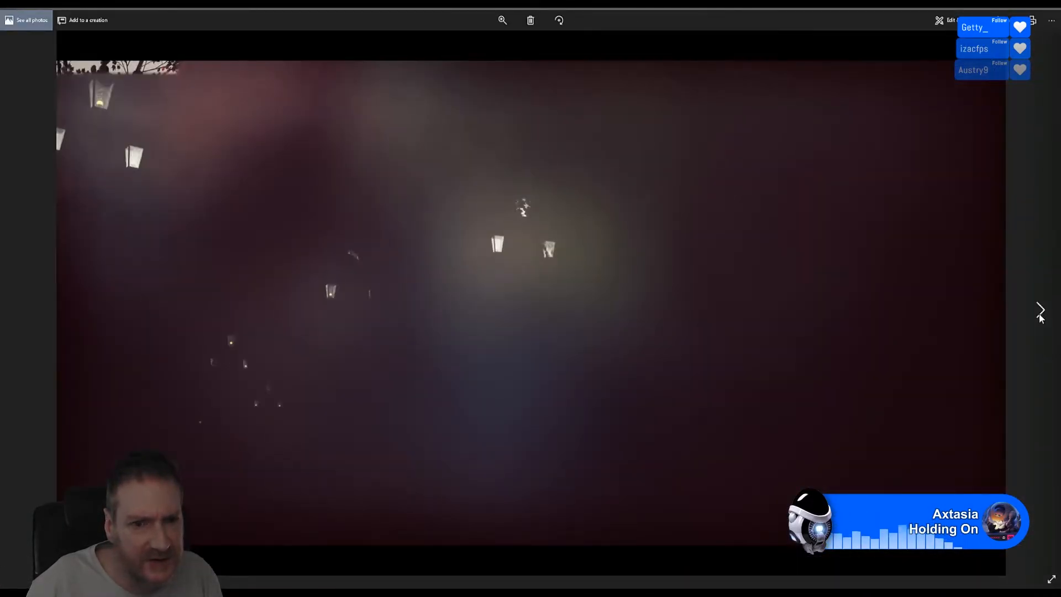
pyautogui.click(1040, 311)
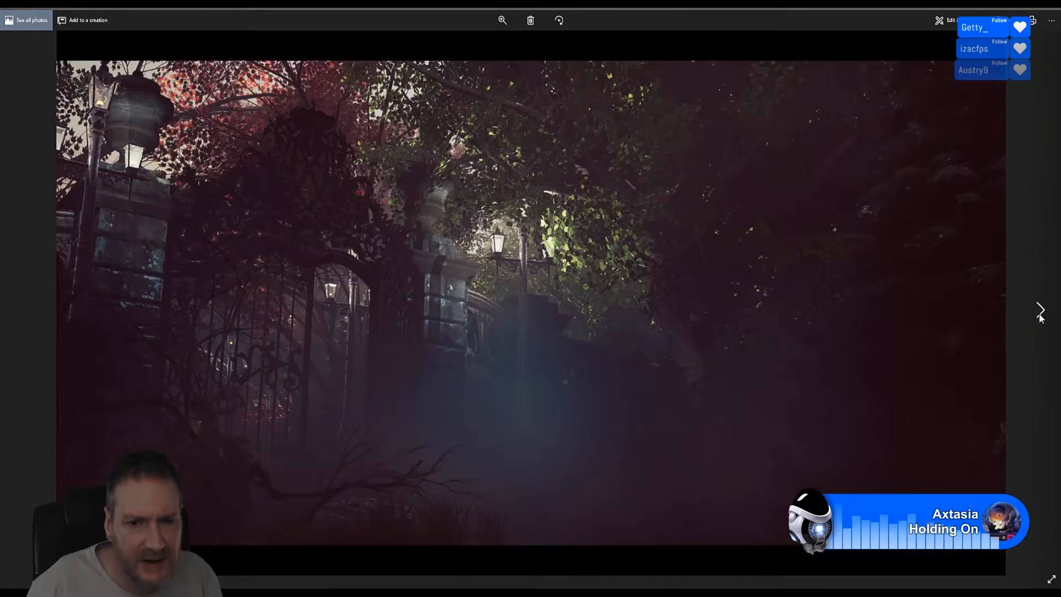
pyautogui.click(1040, 311)
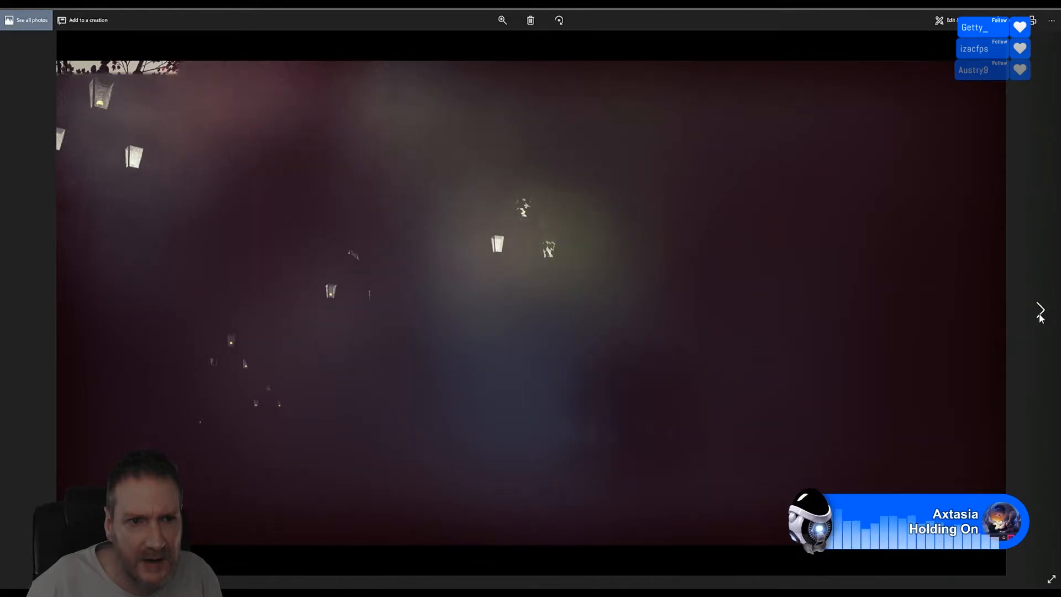
pyautogui.click(1040, 310)
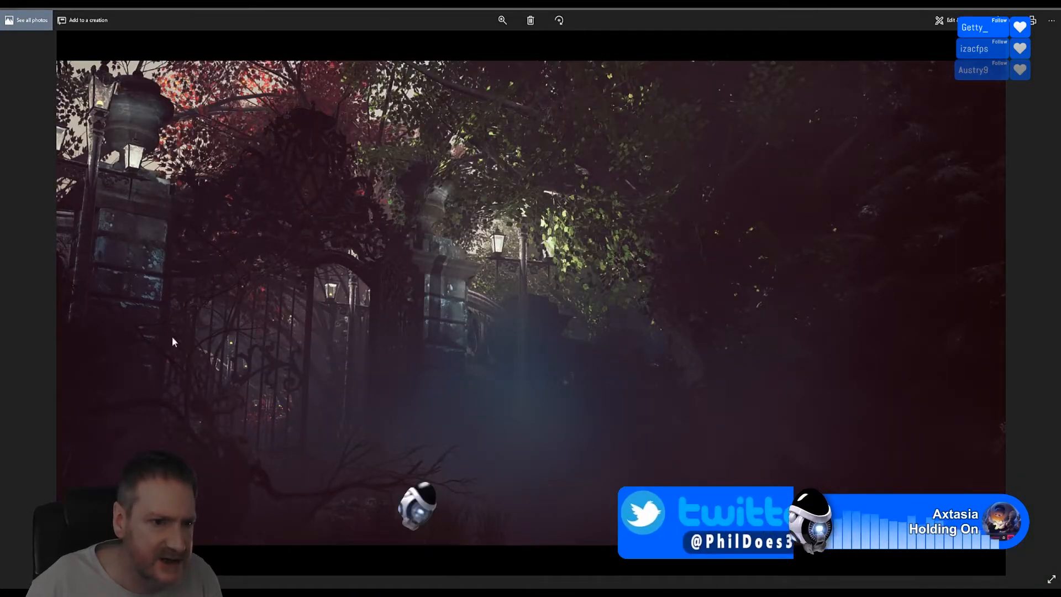
pyautogui.click(22, 310)
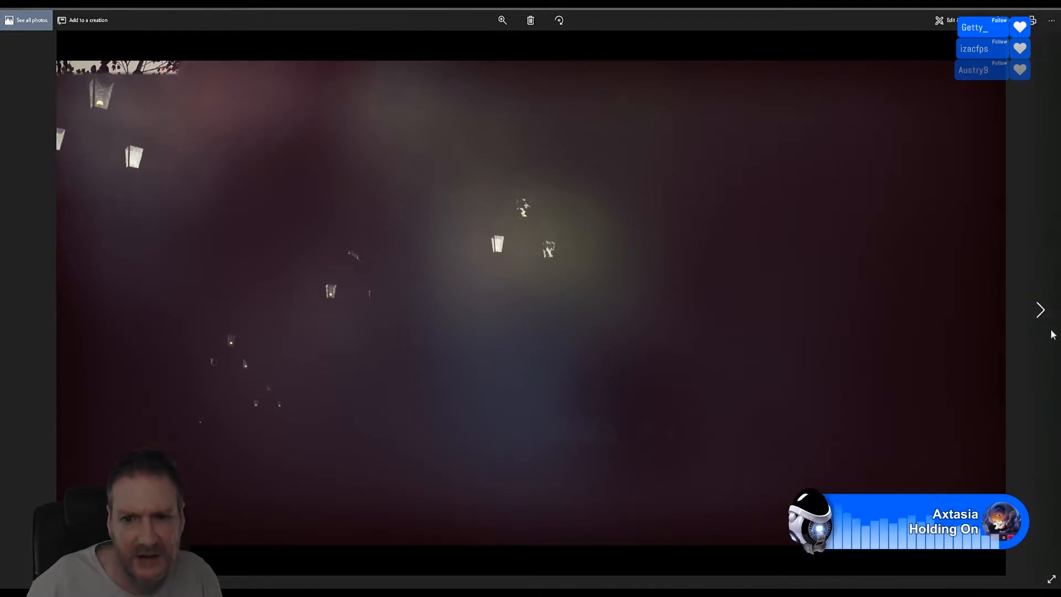
pyautogui.click(1041, 310)
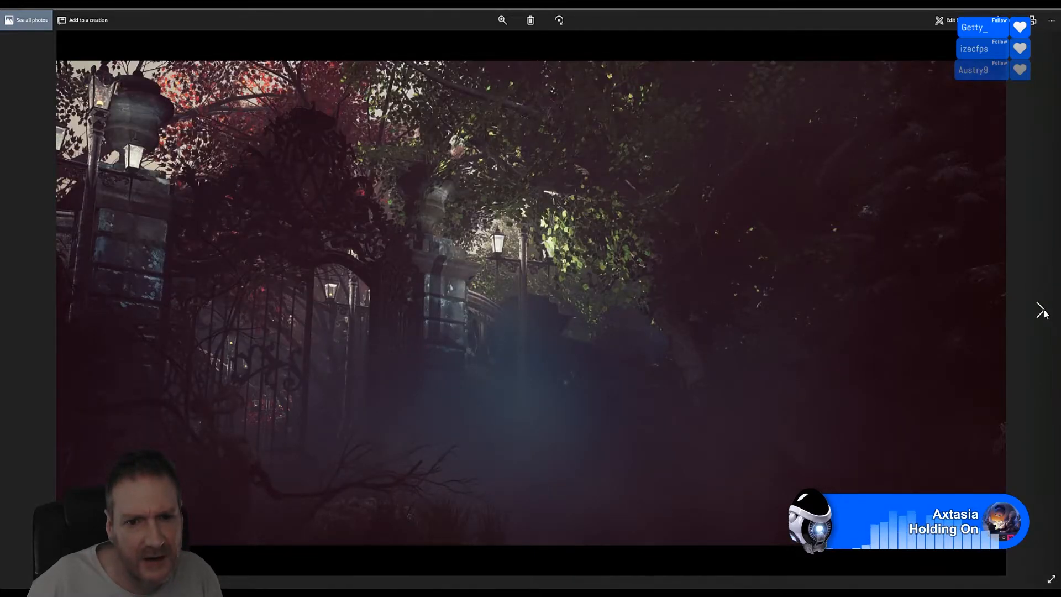
pyautogui.click(1042, 311)
pyautogui.click(1042, 311)
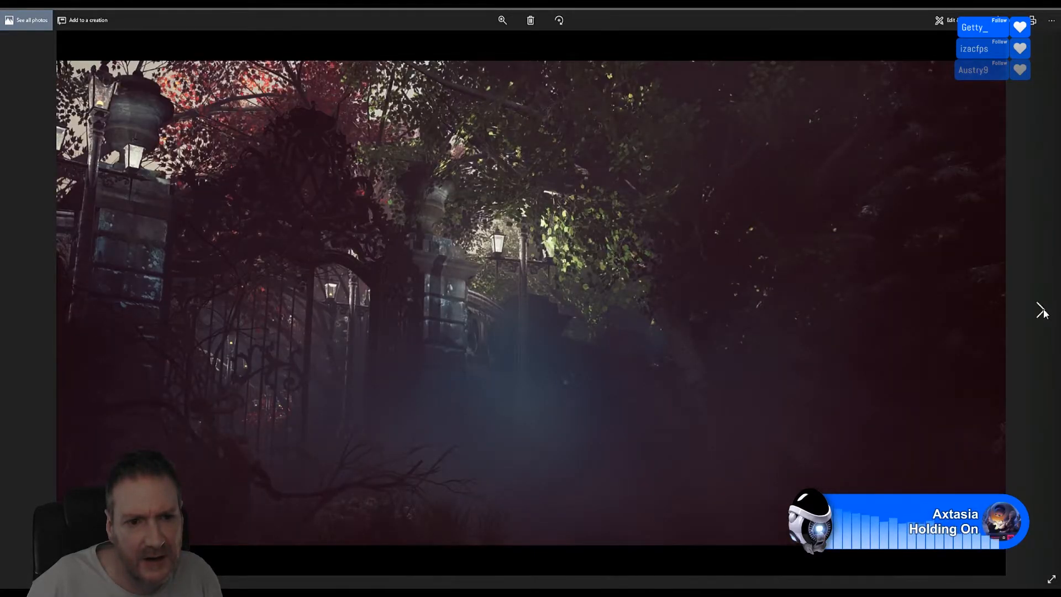
pyautogui.click(1043, 312)
pyautogui.click(1042, 311)
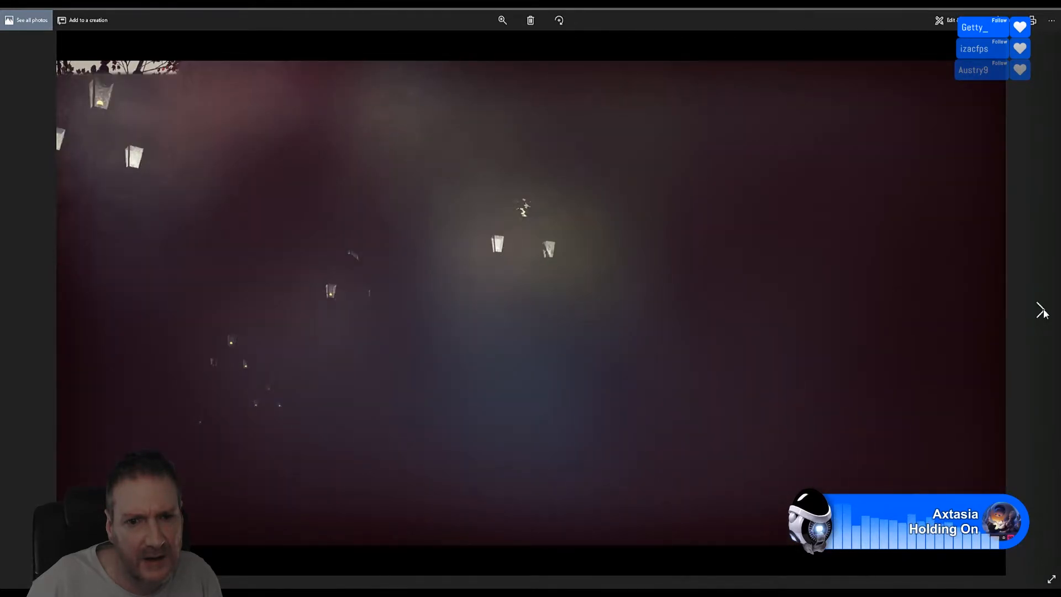
pyautogui.click(1042, 311)
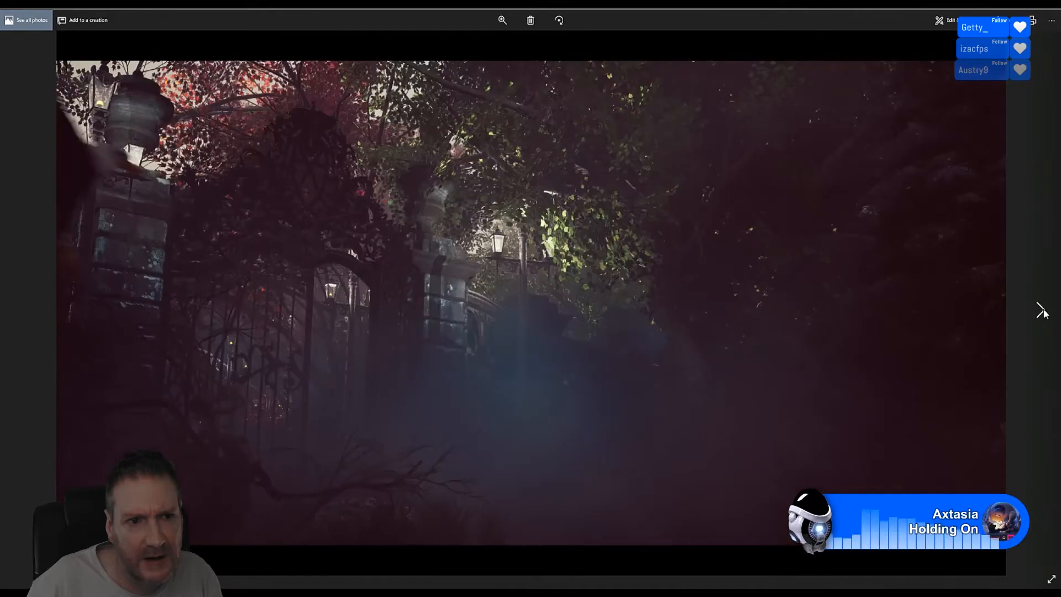
pyautogui.click(1043, 311)
pyautogui.click(1042, 311)
pyautogui.click(1043, 311)
pyautogui.click(1043, 311)
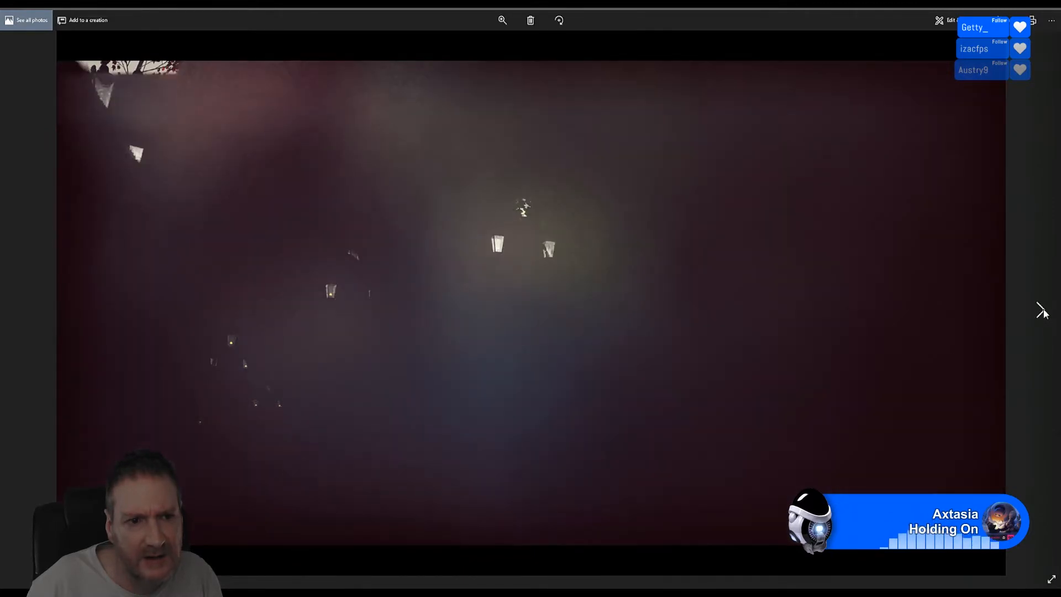
pyautogui.click(1043, 311)
pyautogui.click(1042, 311)
pyautogui.click(1042, 311)
pyautogui.click(1042, 311)
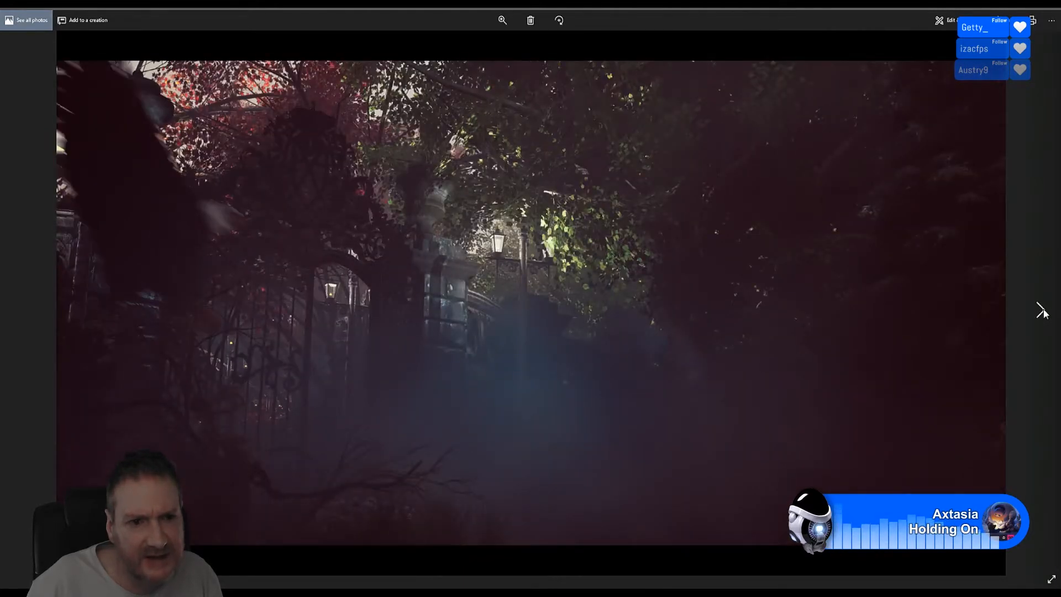
pyautogui.click(1042, 312)
pyautogui.click(1042, 311)
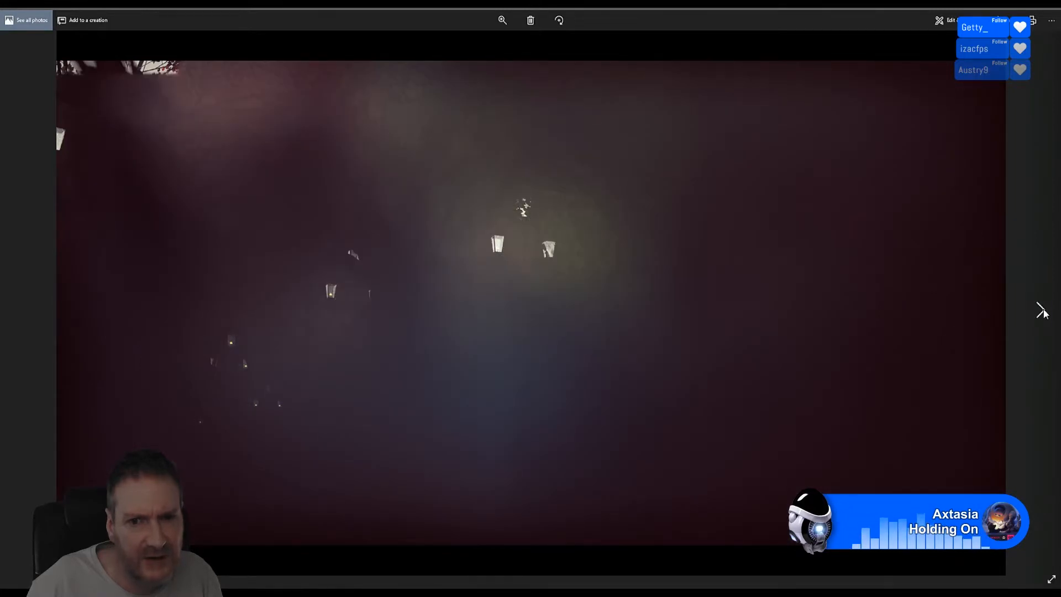
pyautogui.click(1043, 311)
pyautogui.click(1042, 311)
pyautogui.click(1042, 311)
pyautogui.click(1043, 311)
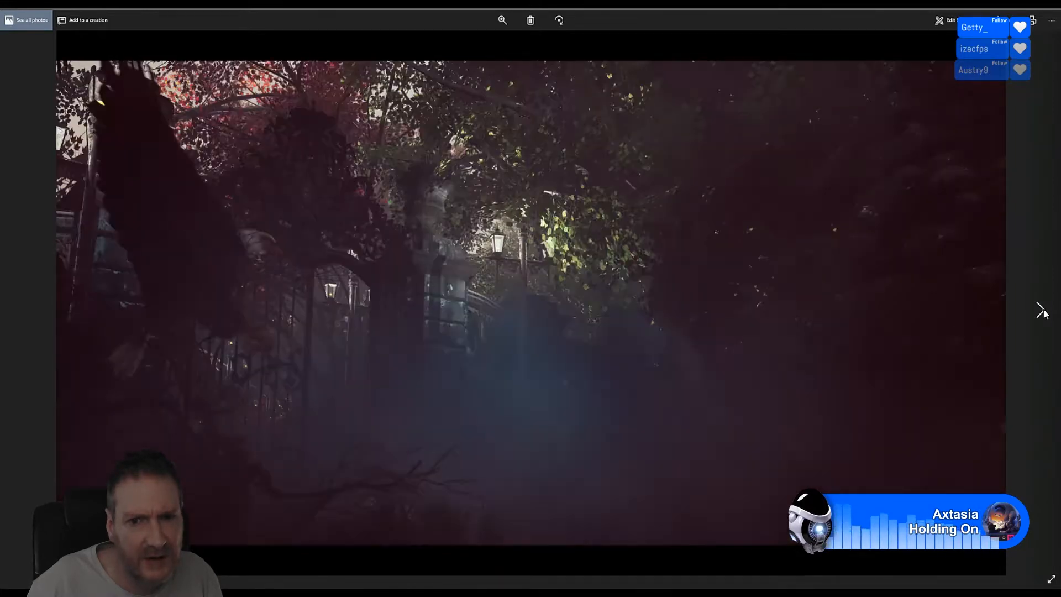
pyautogui.click(1042, 311)
pyautogui.click(1043, 311)
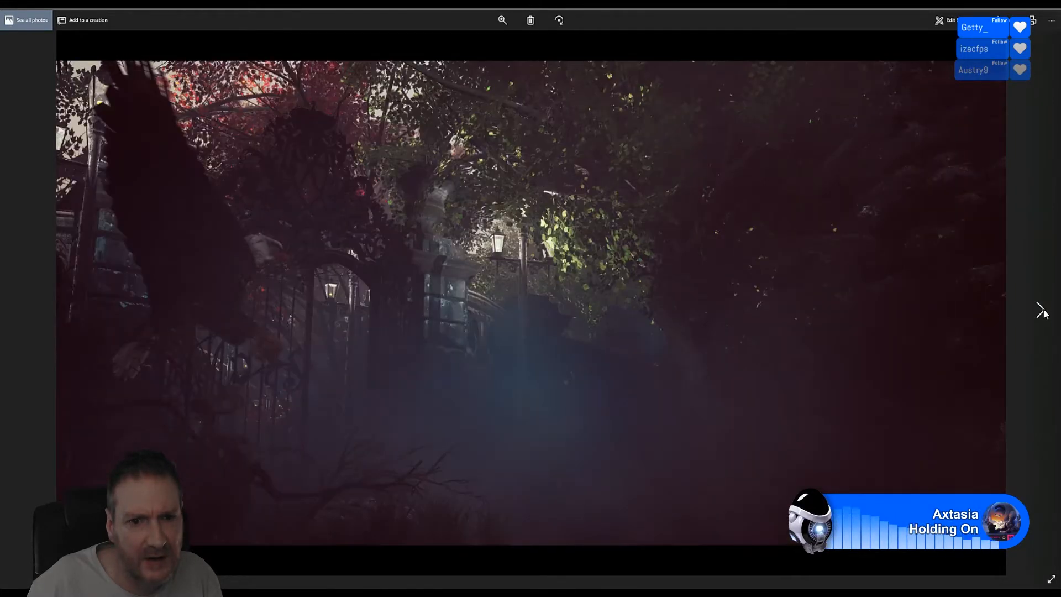
pyautogui.click(1043, 311)
pyautogui.click(1043, 311)
pyautogui.click(1042, 311)
pyautogui.click(1042, 312)
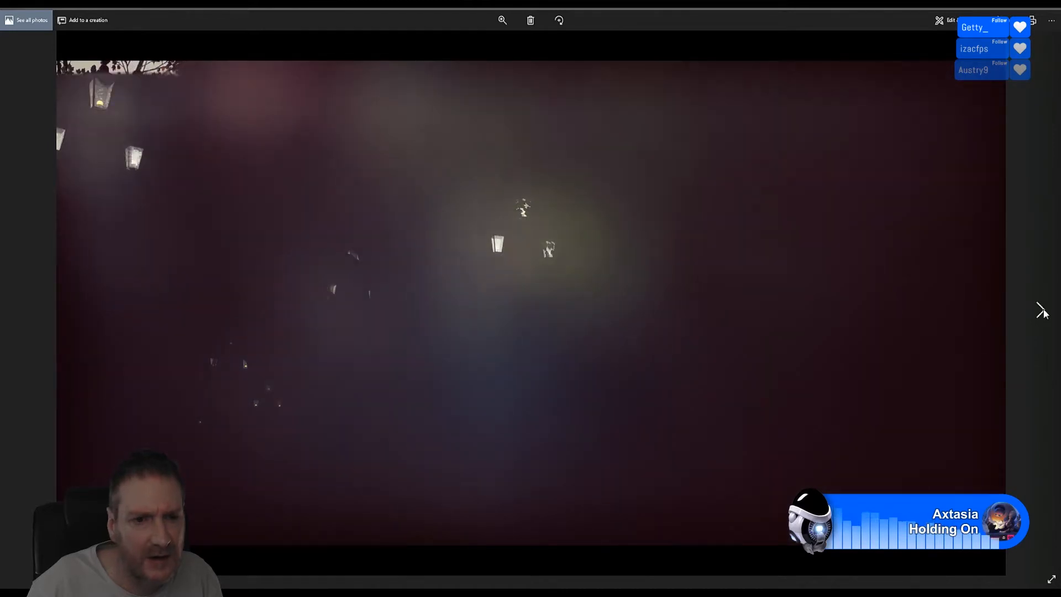
pyautogui.click(1043, 311)
pyautogui.click(1043, 311)
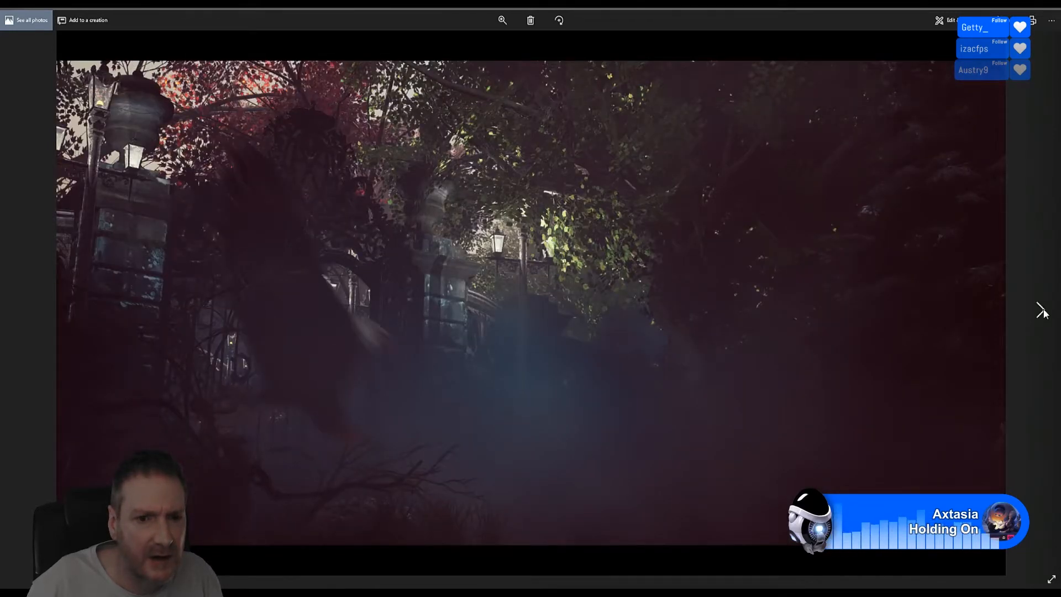
pyautogui.click(1042, 312)
pyautogui.click(1042, 311)
pyautogui.click(1042, 311)
pyautogui.click(1042, 311)
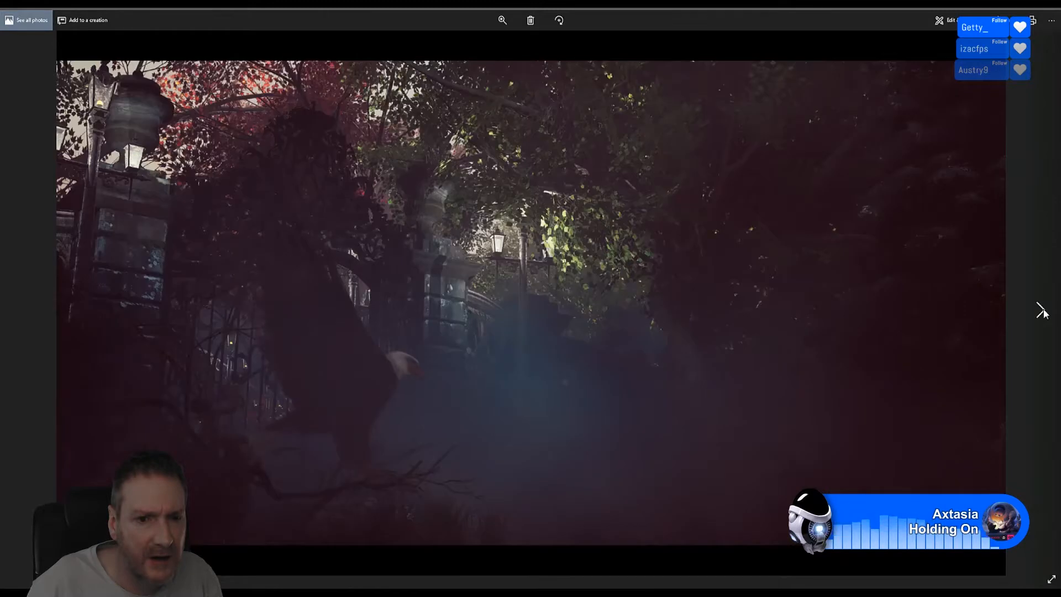
pyautogui.click(1042, 311)
pyautogui.click(1042, 311)
pyautogui.click(1042, 311)
pyautogui.click(1042, 312)
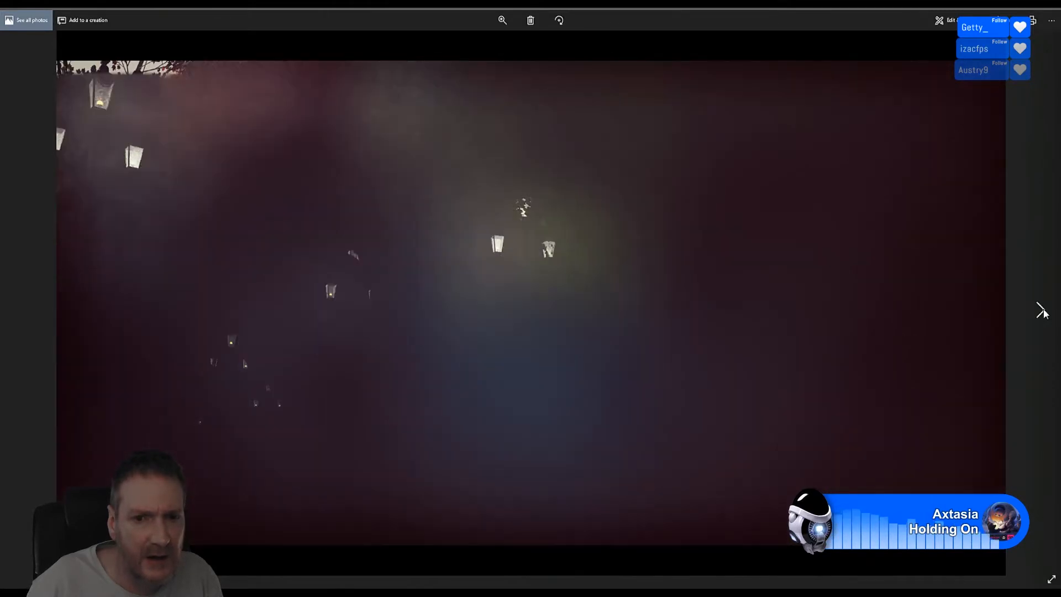
pyautogui.click(1042, 312)
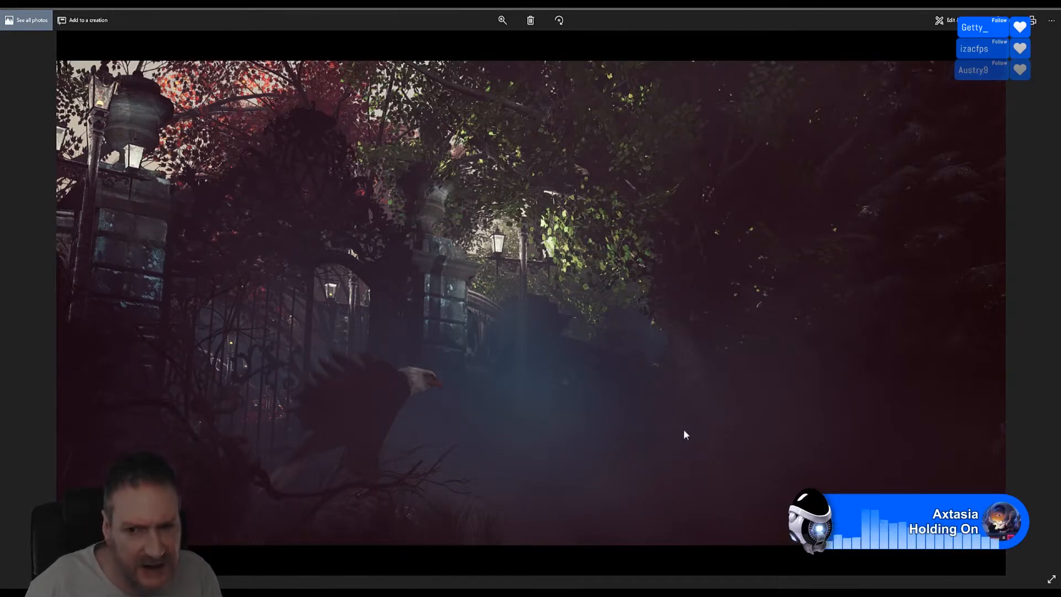
pyautogui.click(1043, 311)
pyautogui.click(1050, 15)
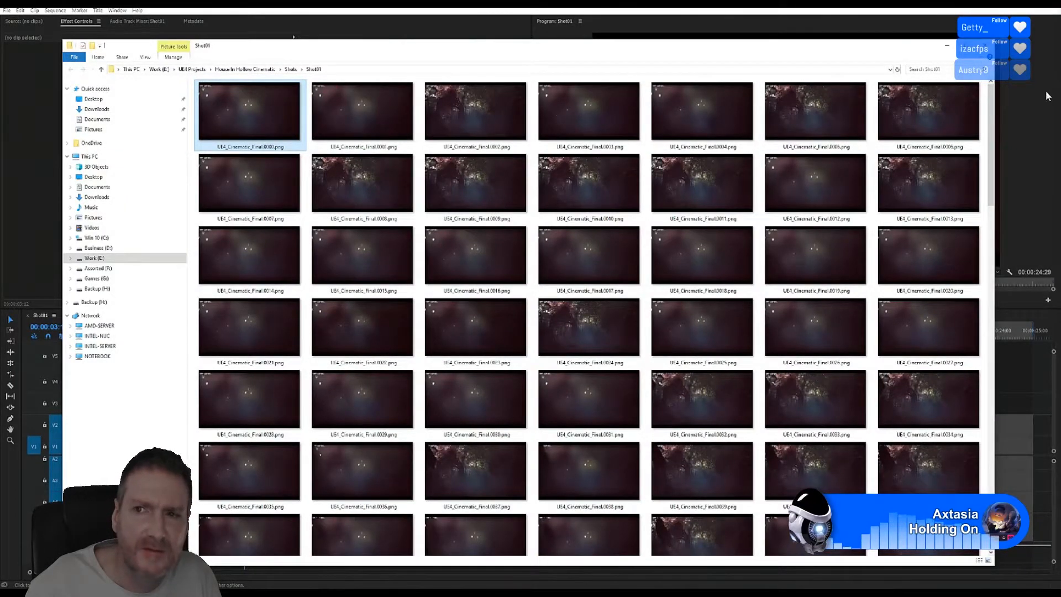
# Step: Hide the image folder, dismiss the Edit menu, and close the Premiere Pro window
pyautogui.click(947, 46)
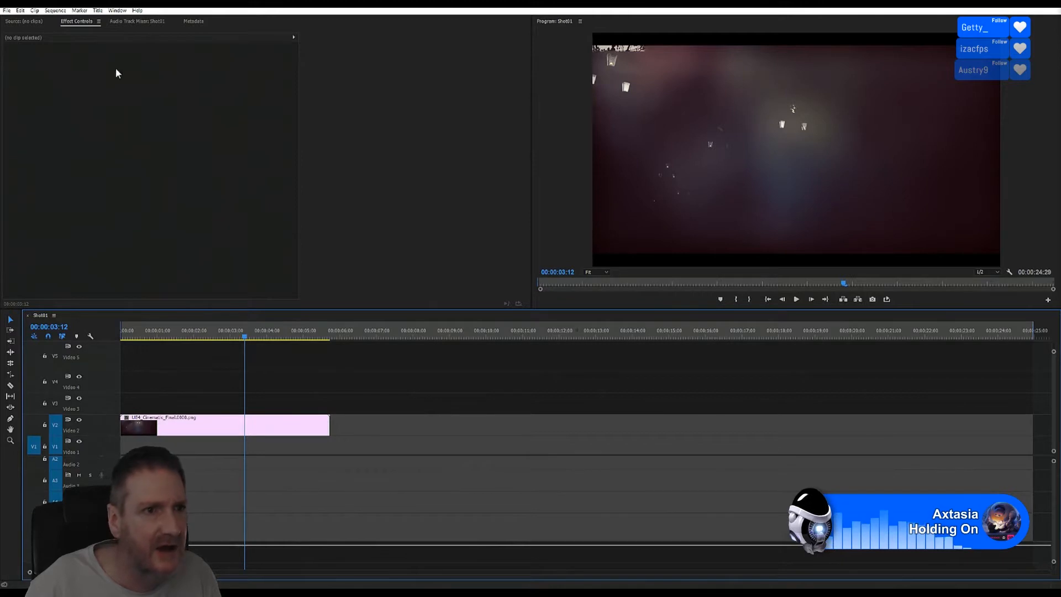
pyautogui.click(20, 11)
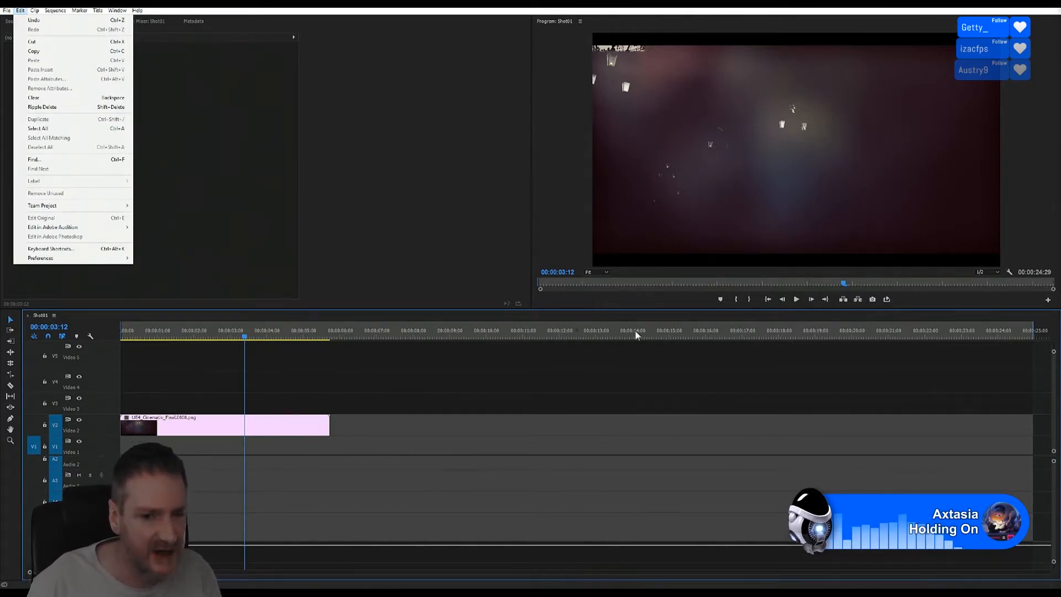
pyautogui.click(640, 11)
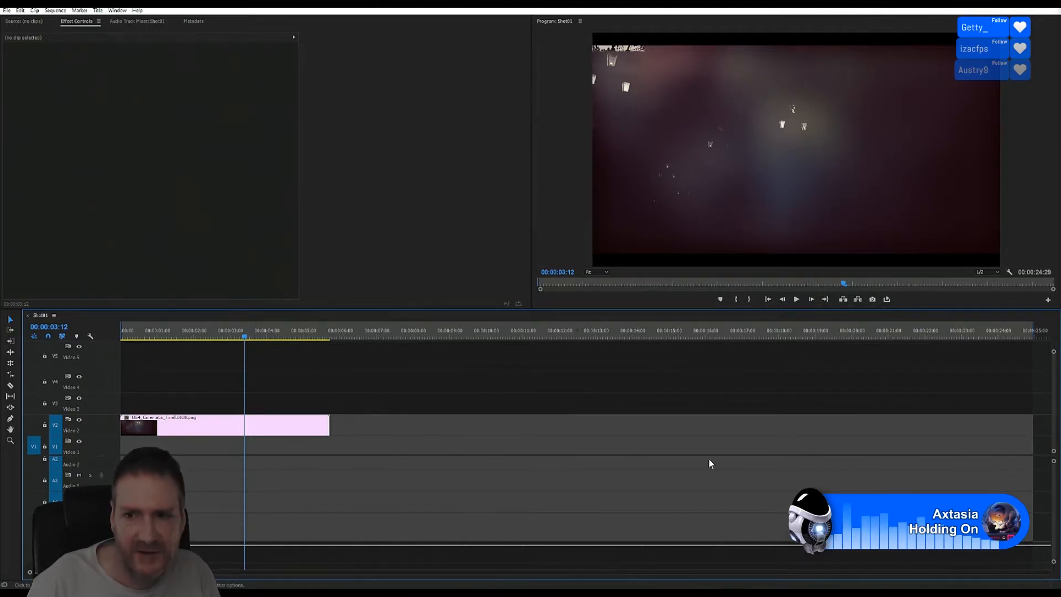
pyautogui.click(1050, 10)
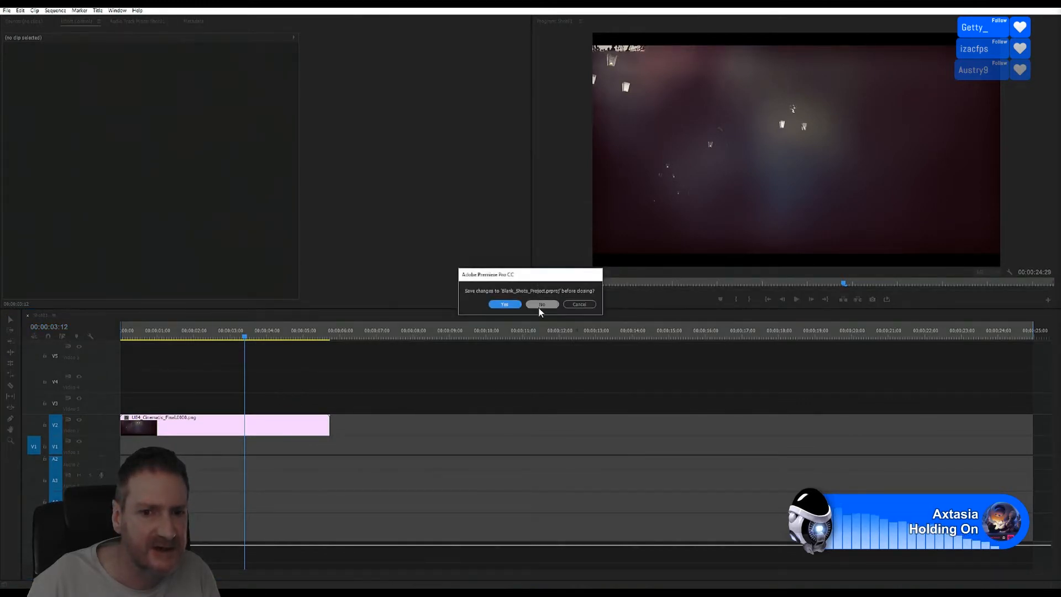
# Step: Decline saving Blank_Shots_Project.prproj, then bring up the Windows Start menu
pyautogui.click(536, 305)
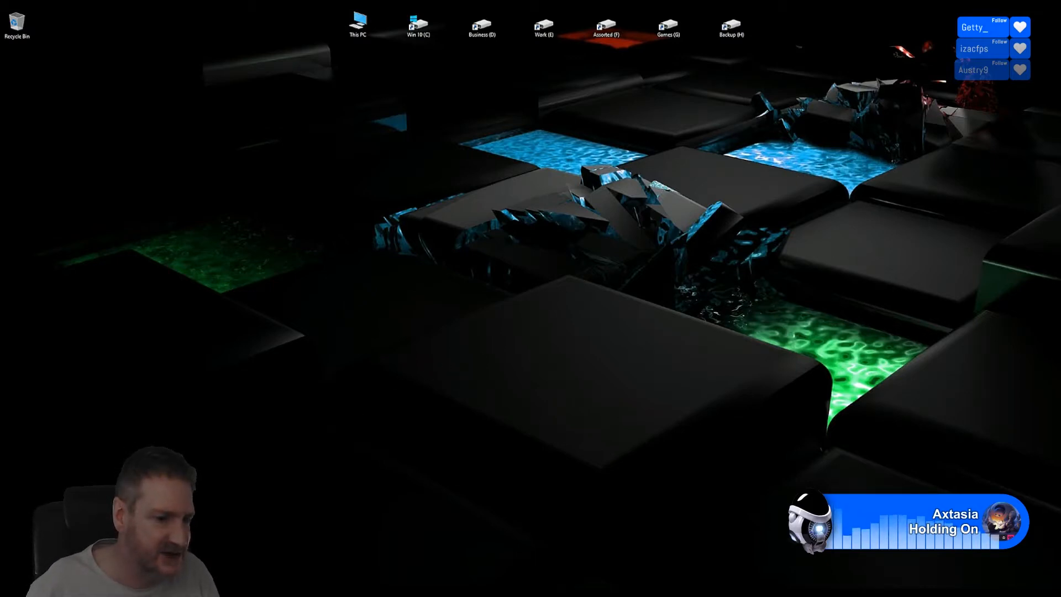
pyautogui.press('super')
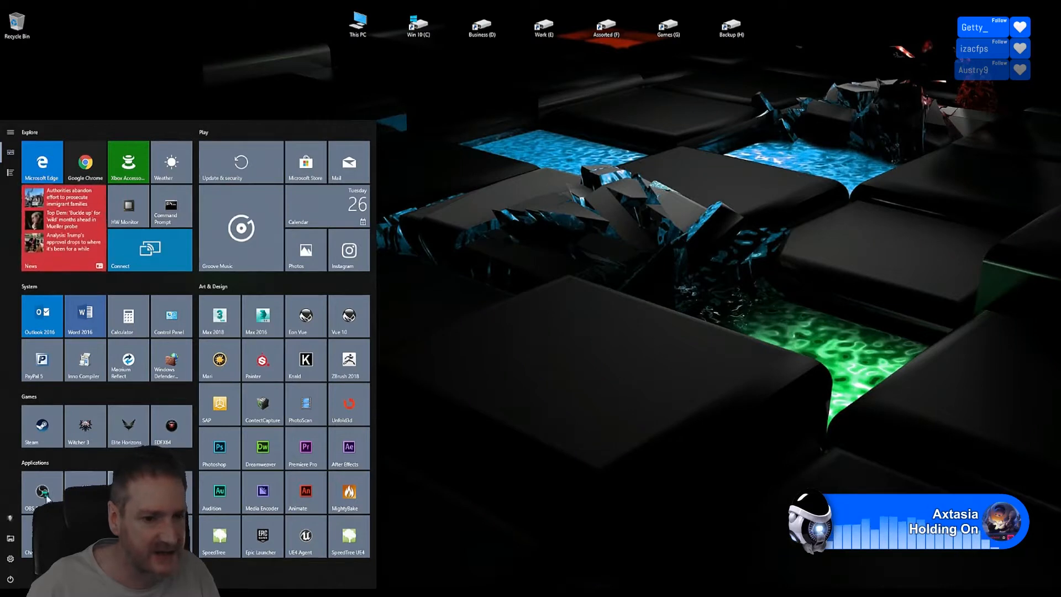
# Step: Launch UE4_Cinematic_Final from the Epic Games Launcher Library and minimize the launcher
pyautogui.click(272, 539)
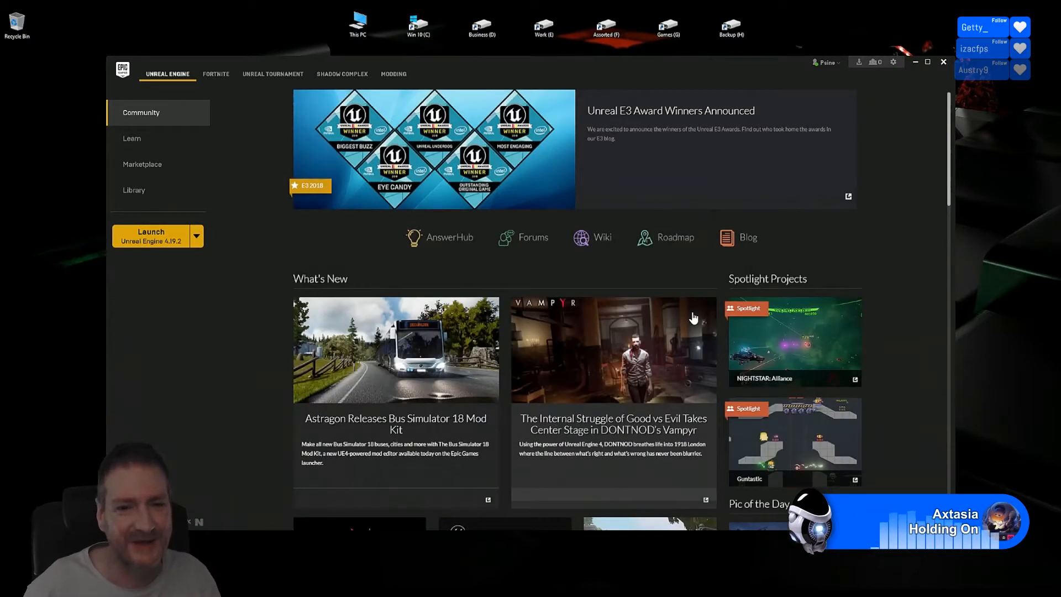
pyautogui.click(135, 190)
pyautogui.doubleClick(316, 261)
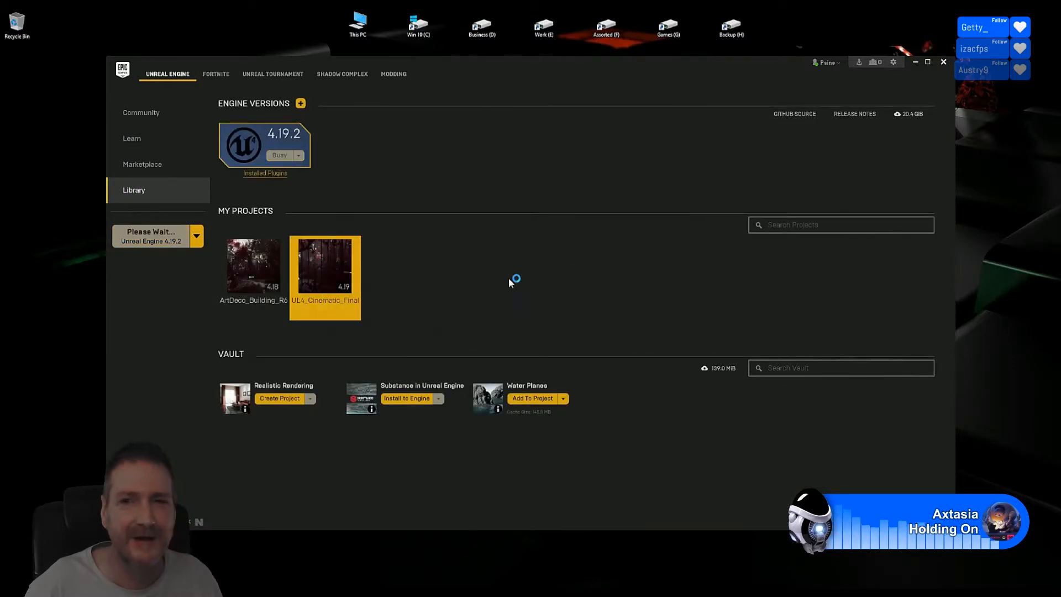
pyautogui.click(915, 62)
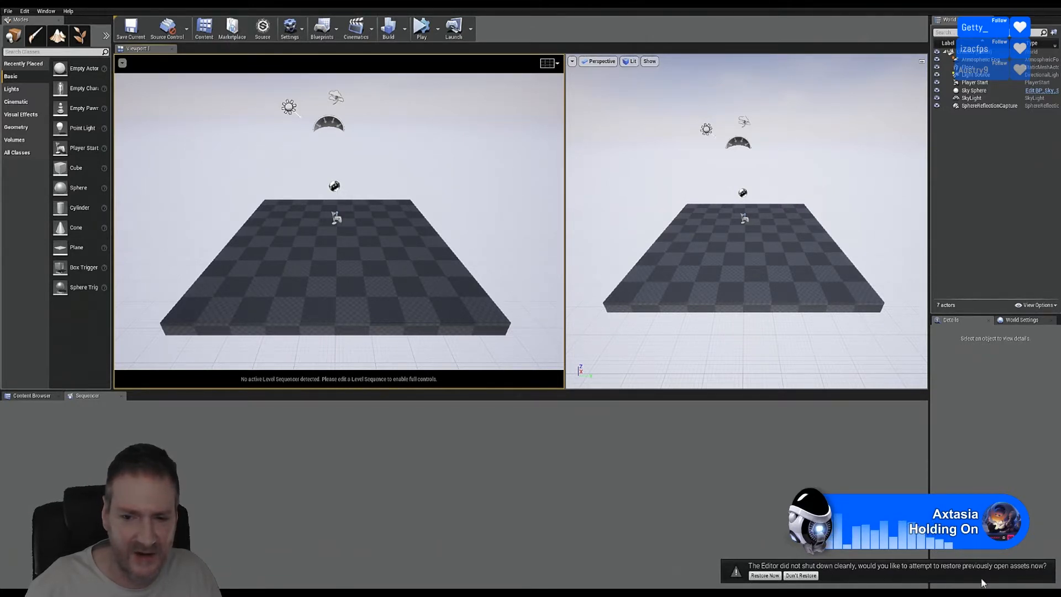
# Step: Choose Don't Restore, then browse the top-level Content folder in the Content Browser
pyautogui.click(796, 576)
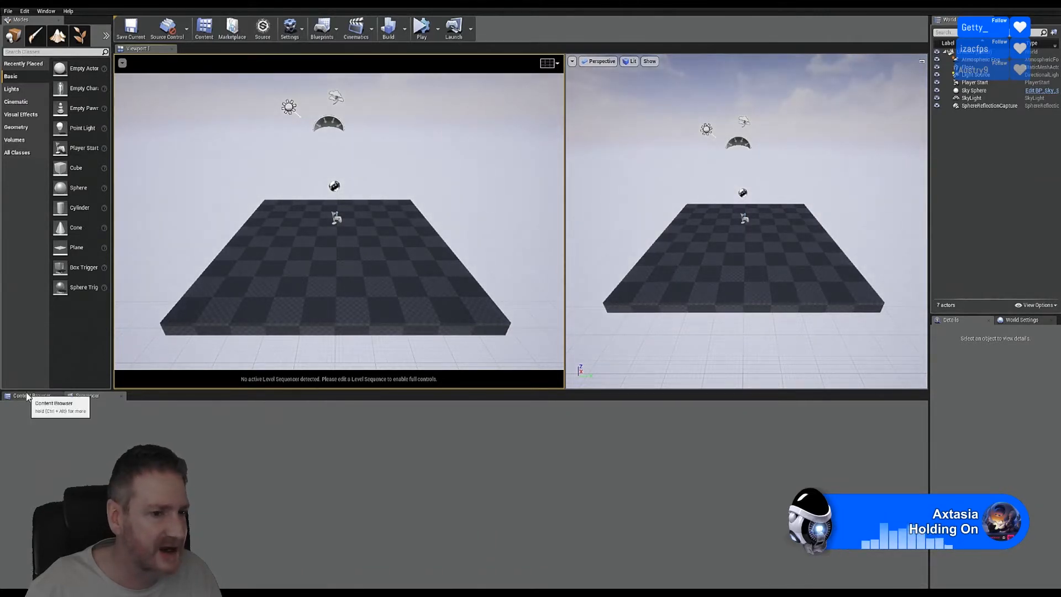
pyautogui.click(26, 398)
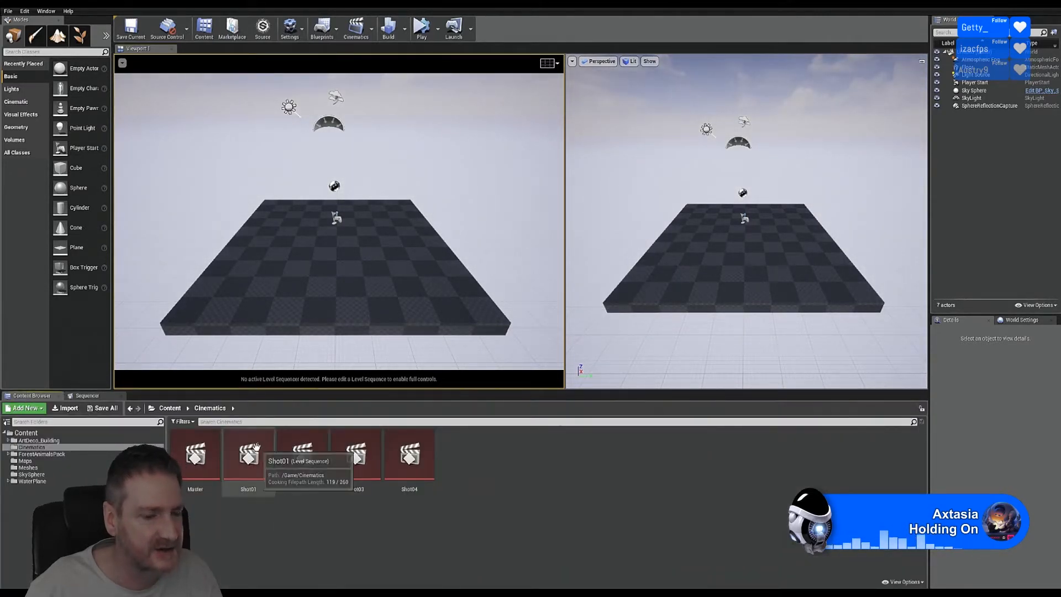
pyautogui.click(46, 433)
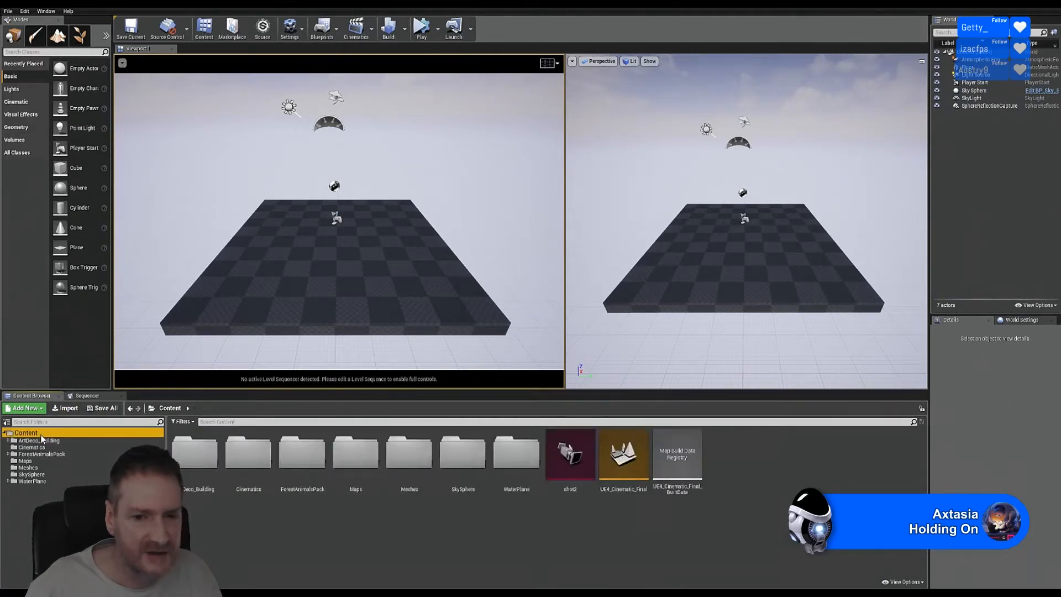
# Step: Open the UE4_Cinematic_Final map asset and wait for the map check to complete
pyautogui.doubleClick(624, 456)
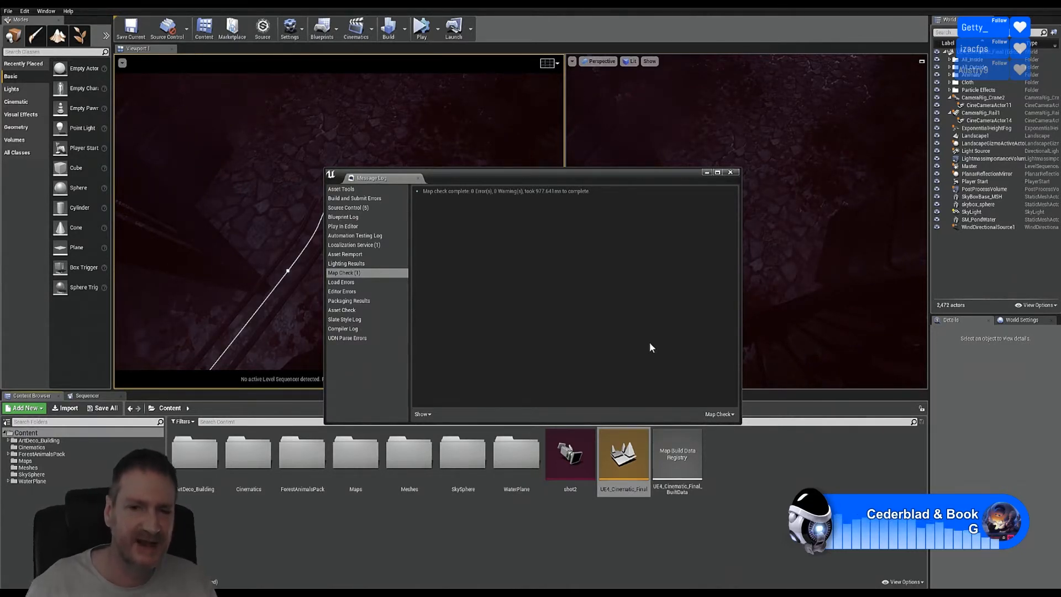
# Step: Close the Message Log, open Shot01 from Cinematics, and lock the viewport to its camera cuts
pyautogui.click(733, 173)
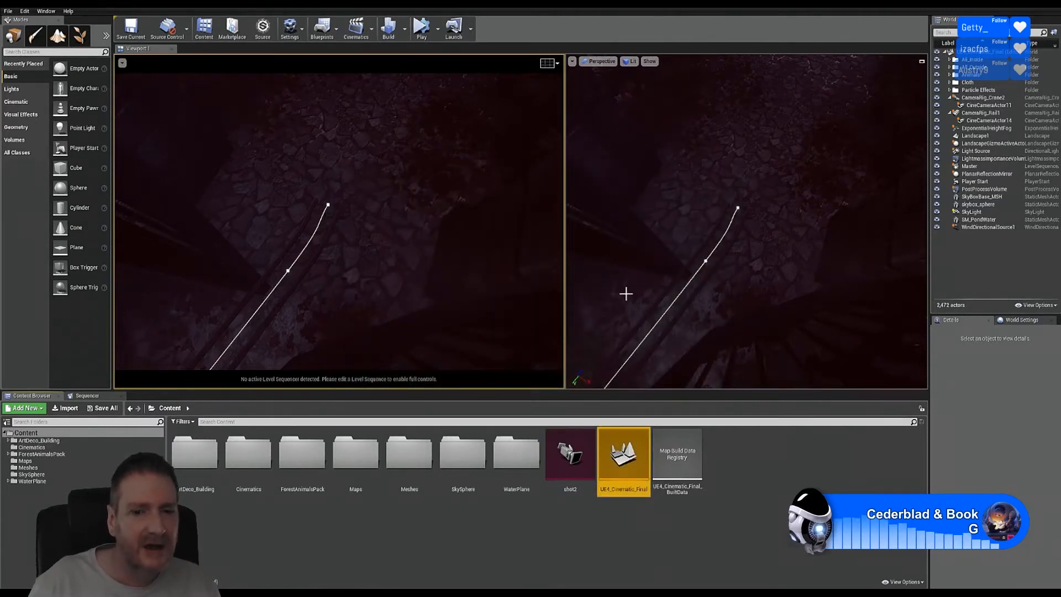
pyautogui.click(38, 447)
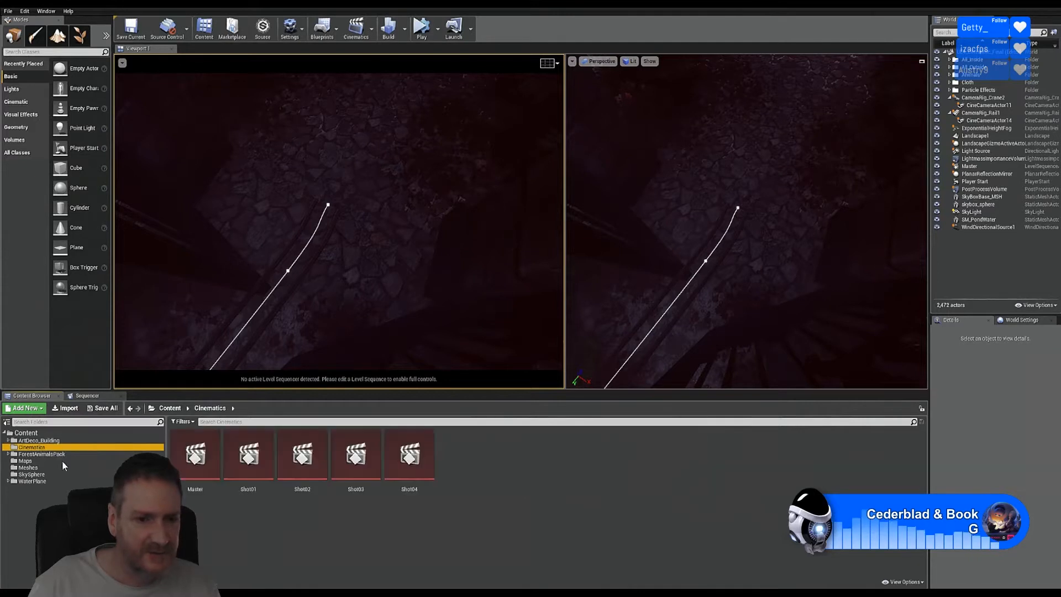
pyautogui.doubleClick(243, 460)
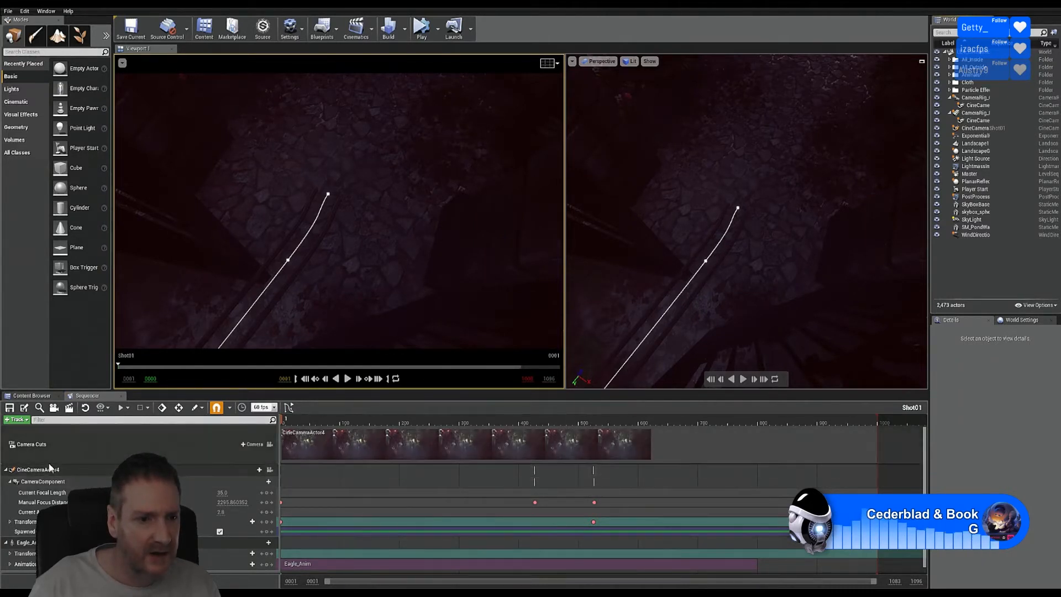
pyautogui.click(270, 445)
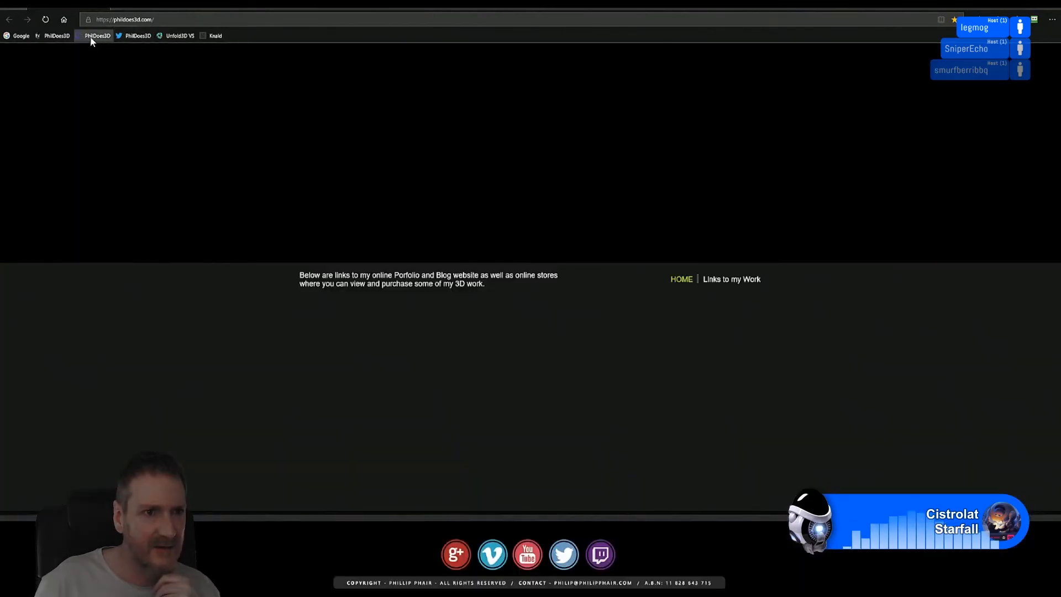
# Step: Open the Twitch 'PhilDoes3D' bookmark in the browser
pyautogui.click(89, 41)
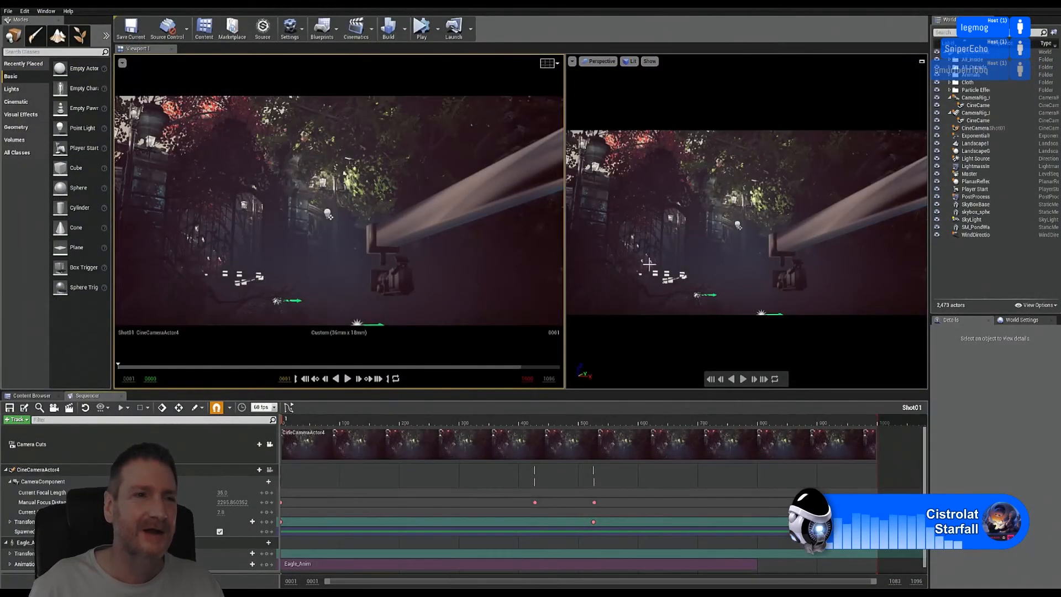
# Step: Use File > Save All Levels to save the project's levels
pyautogui.click(9, 12)
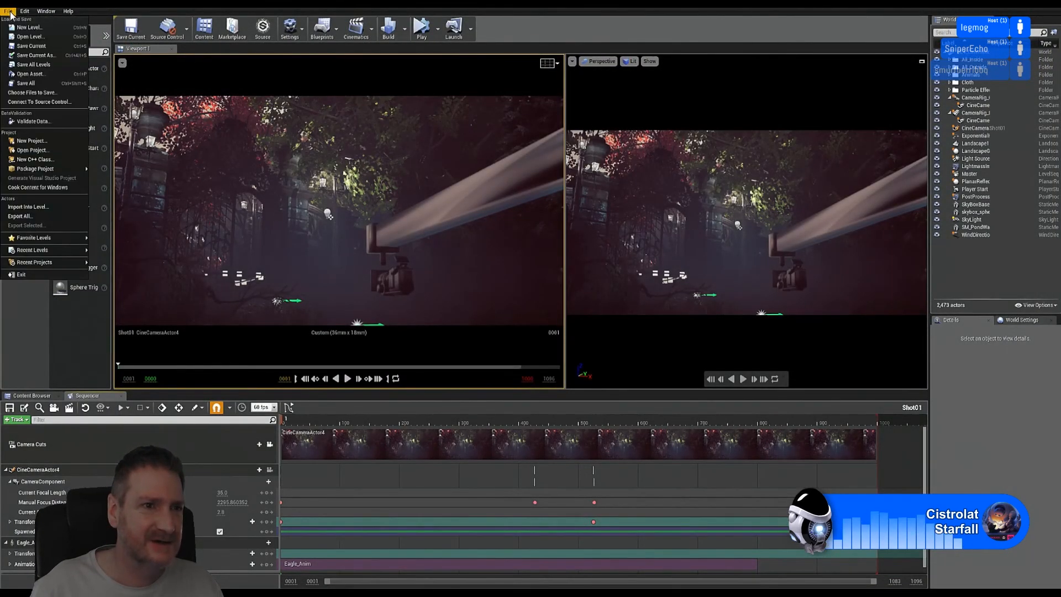
pyautogui.click(32, 84)
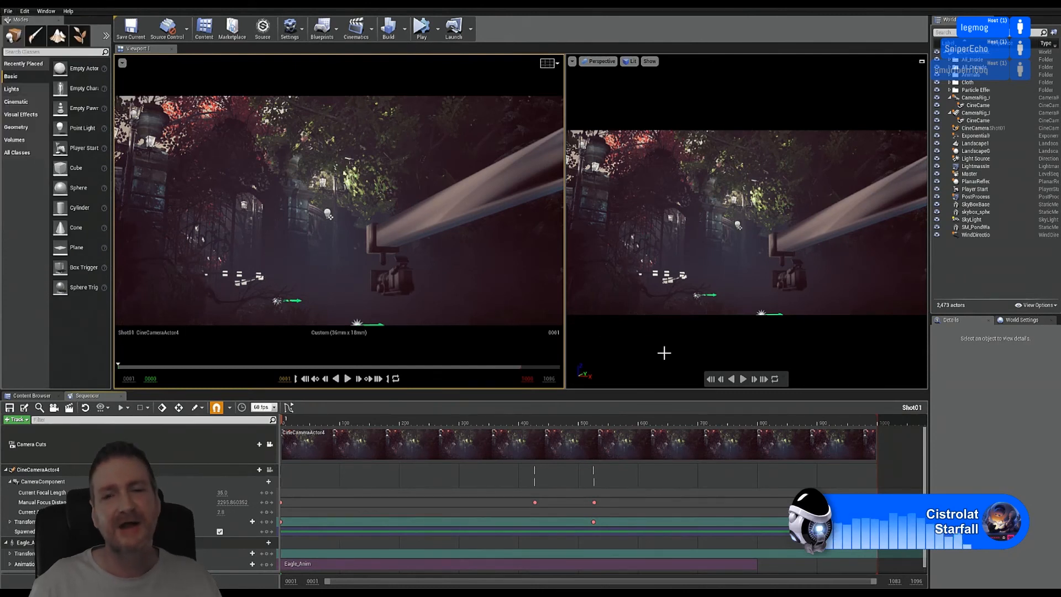